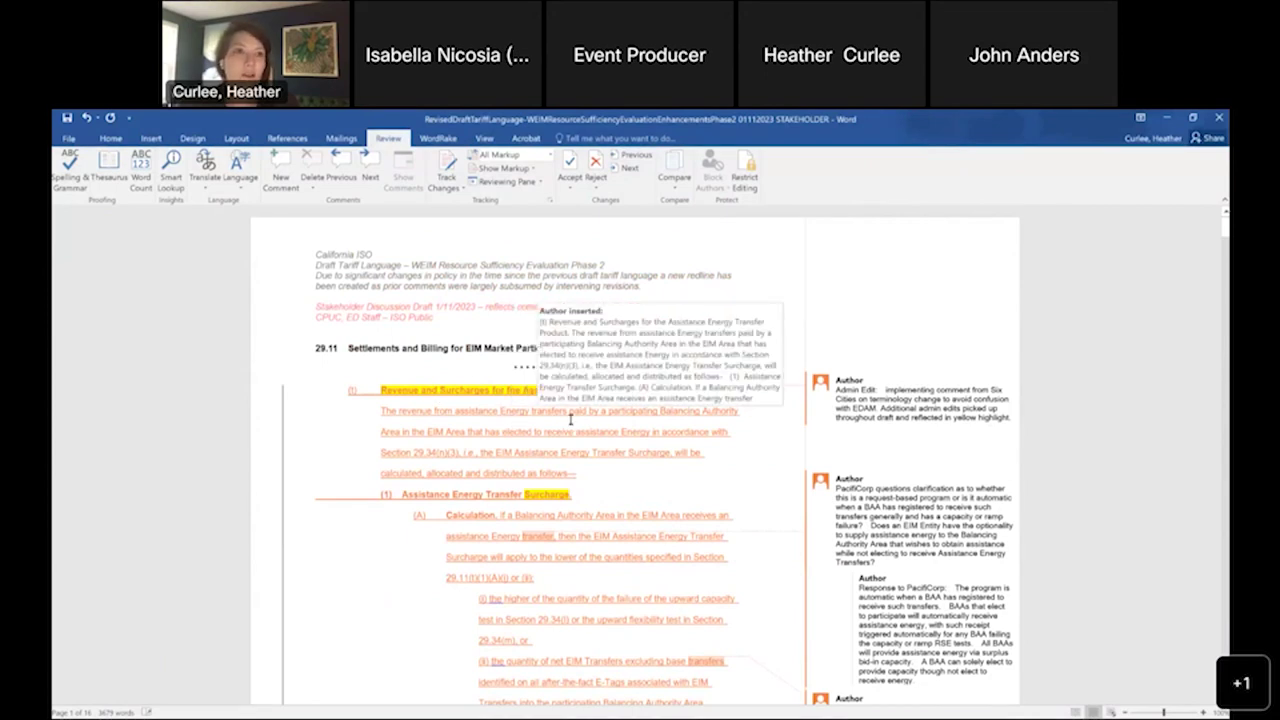
Enlarge the tariff draft to 140% zoom at the start of Section 29.11.
scroll(590, 437, "down", 1)
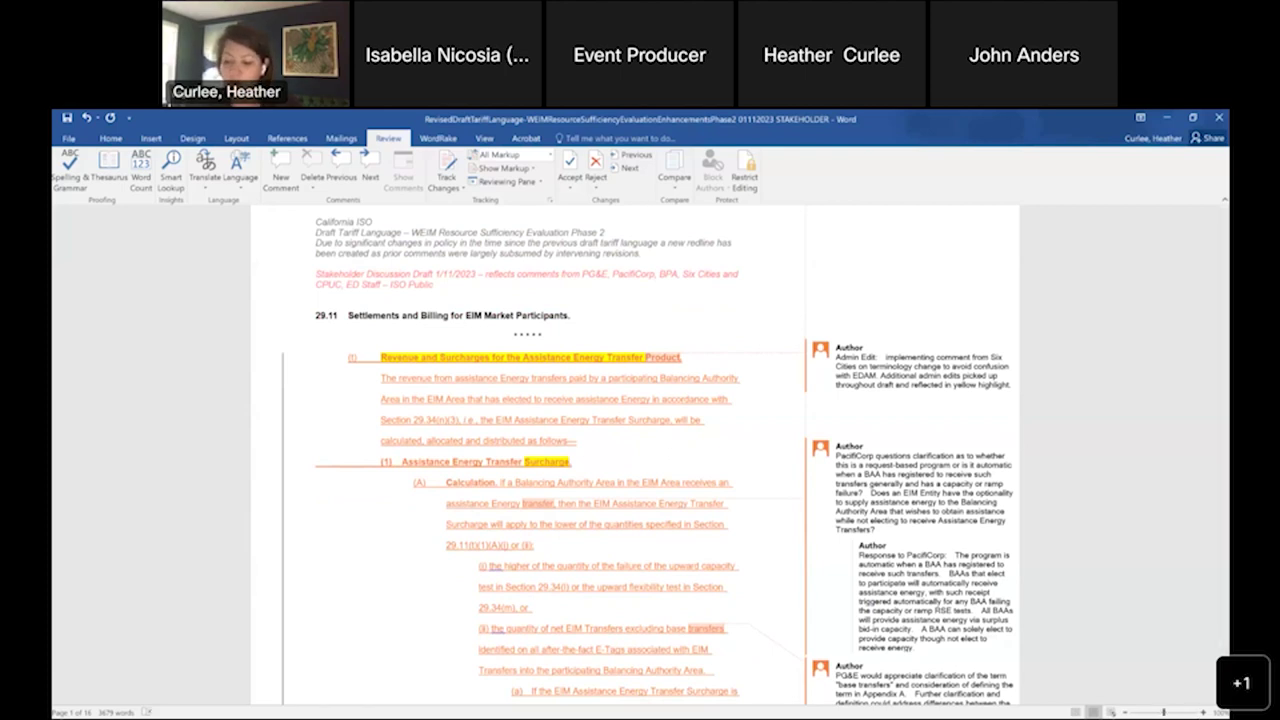
left_click(1201, 714)
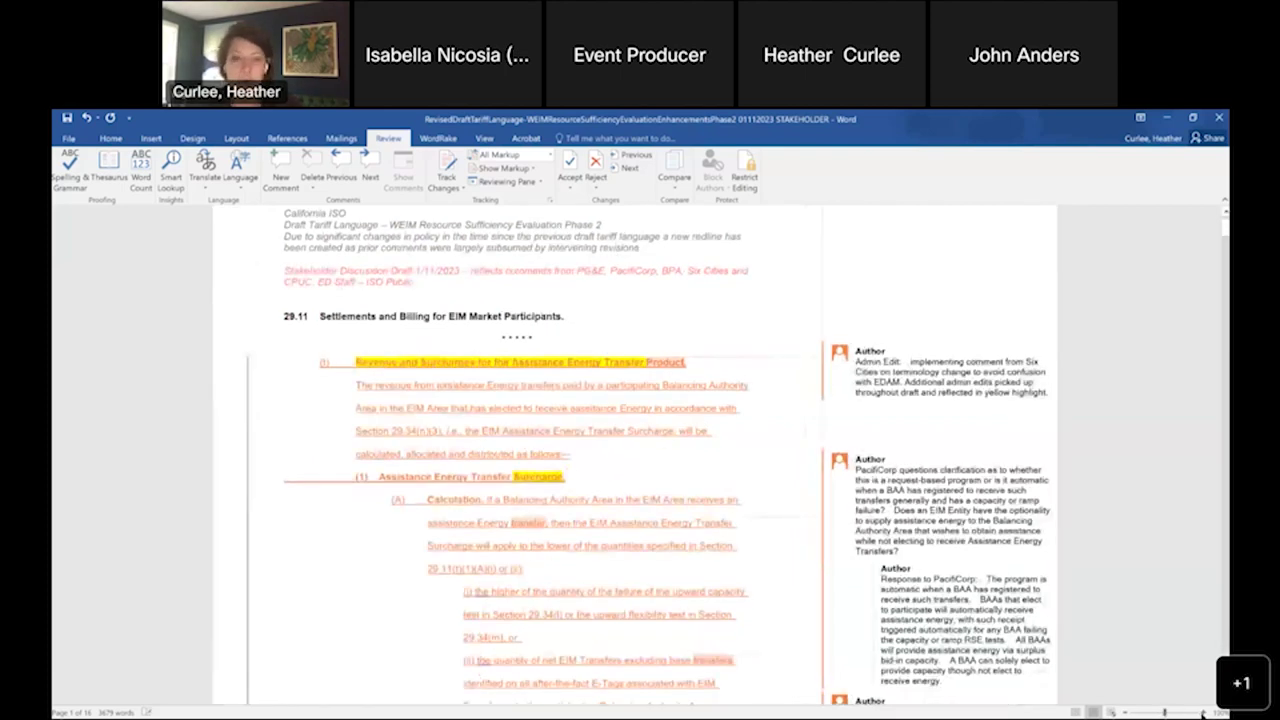
left_click(1202, 714)
left_click(1202, 714)
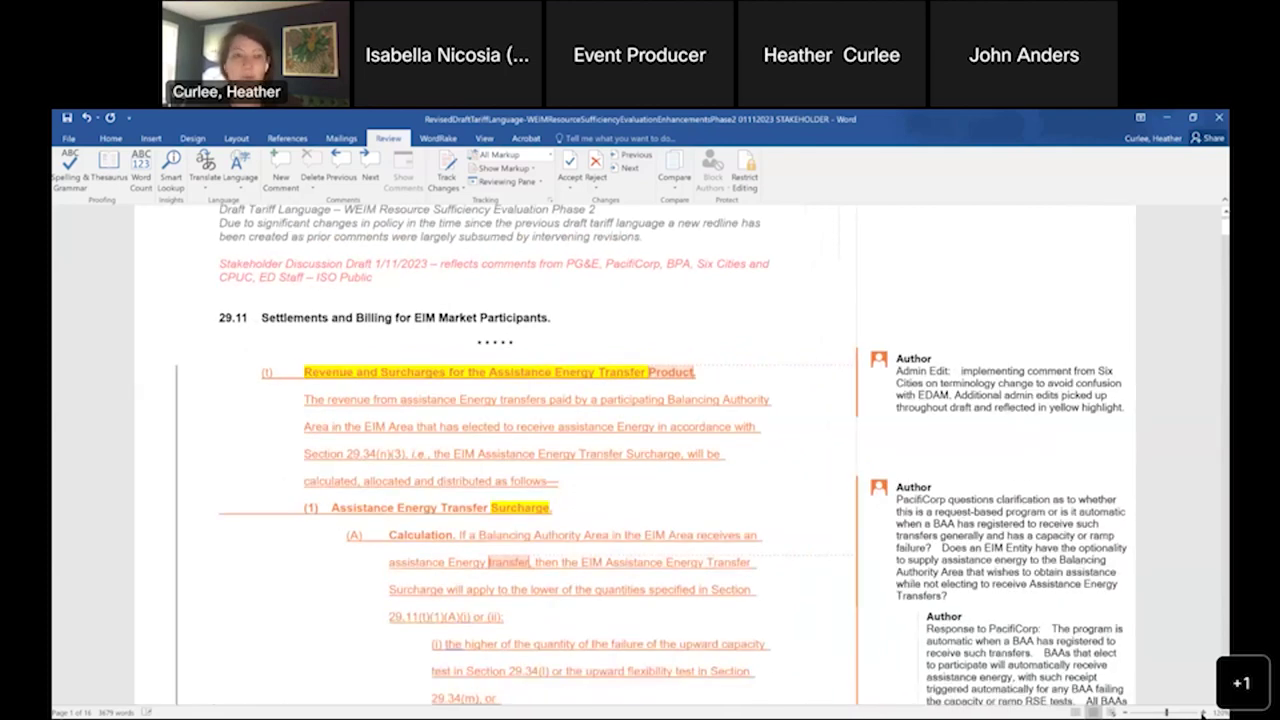
left_click(1202, 714)
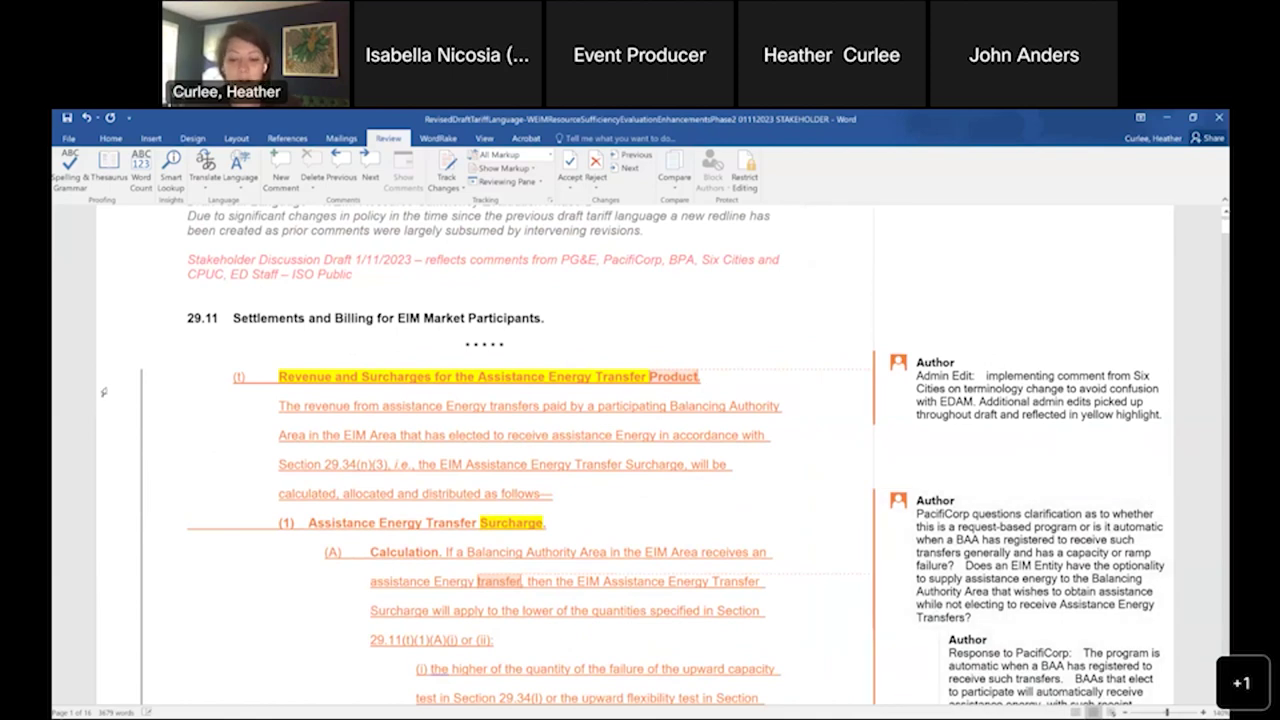
Review the Assistance Energy Transfer Surcharge calculation in Section 29.11(t)(1)(A) together with the PacifiCorp and PG&E comments and responses.
scroll(165, 426, "down", 1)
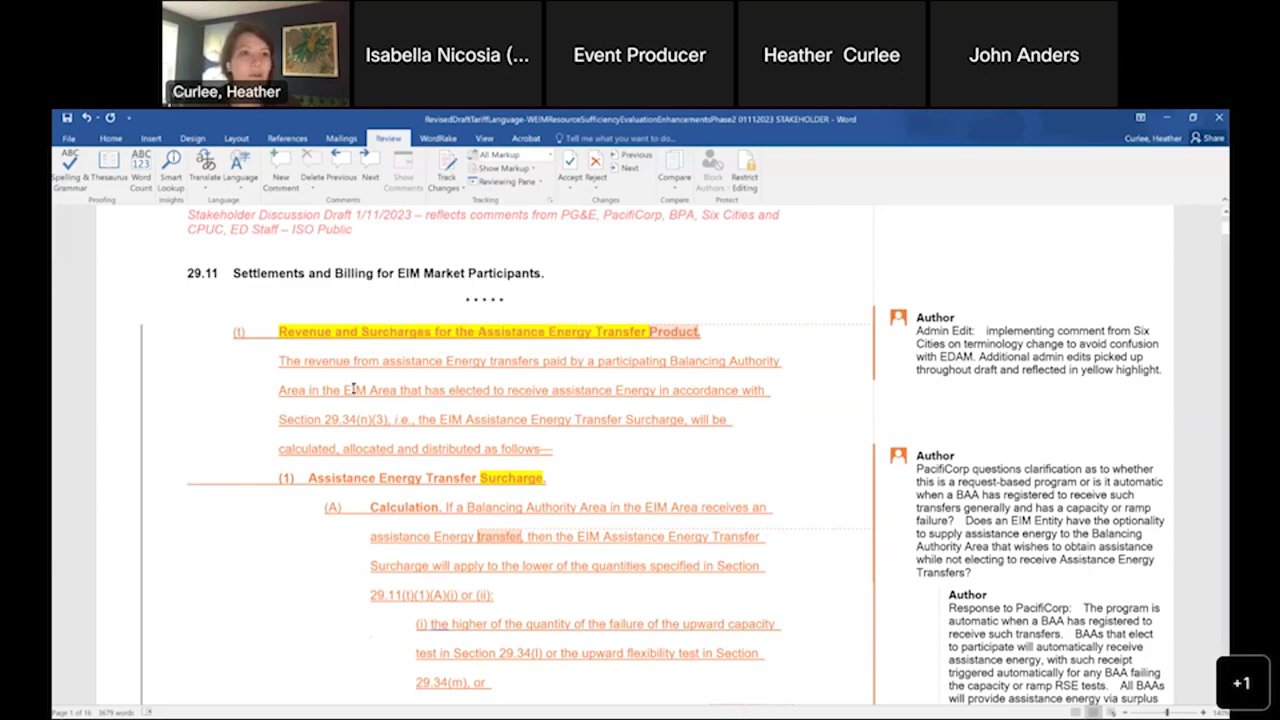
scroll(350, 390, "down", 1)
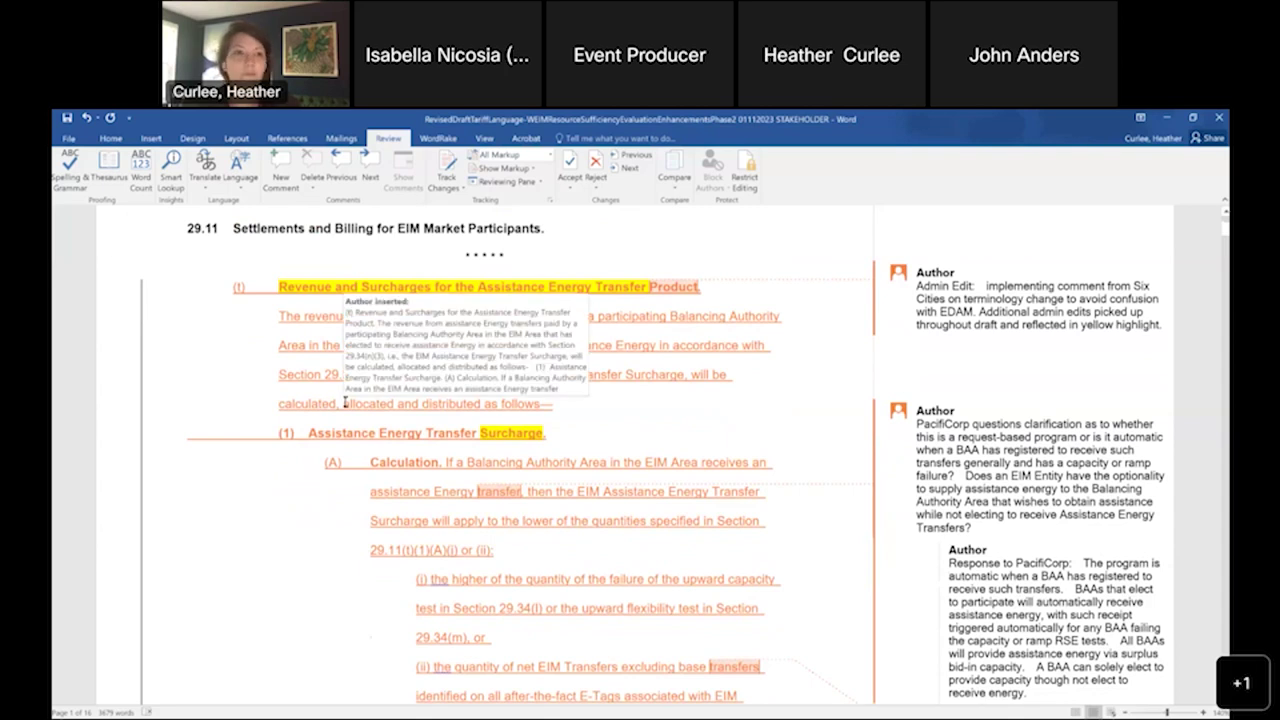
scroll(344, 403, "down", 1)
scroll(344, 401, "down", 1)
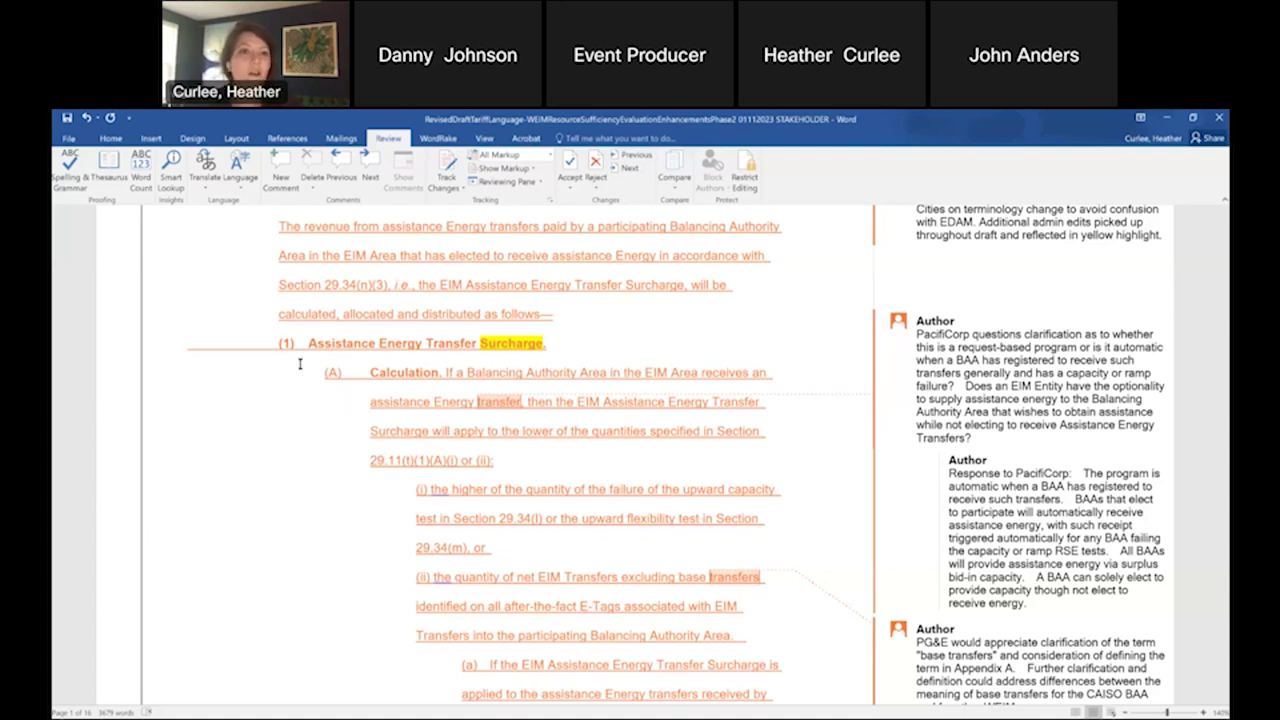
scroll(306, 322, "down", 1)
scroll(310, 330, "down", 1)
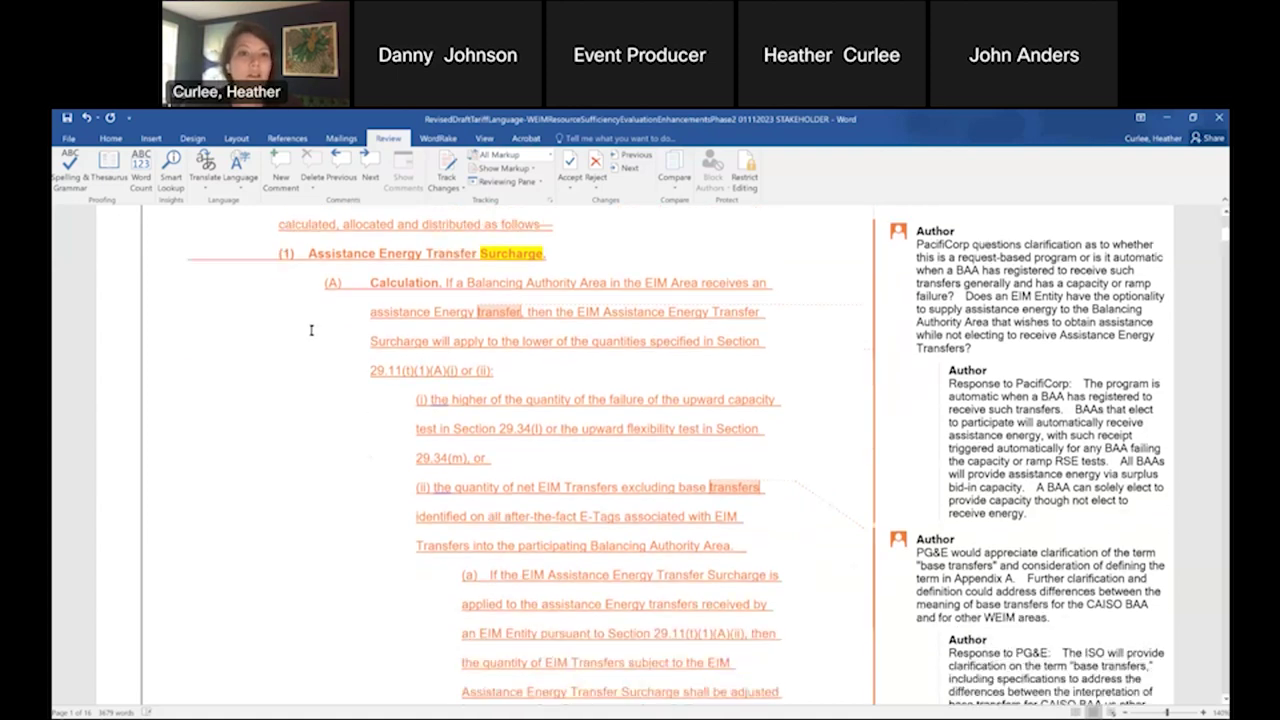
scroll(311, 330, "down", 1)
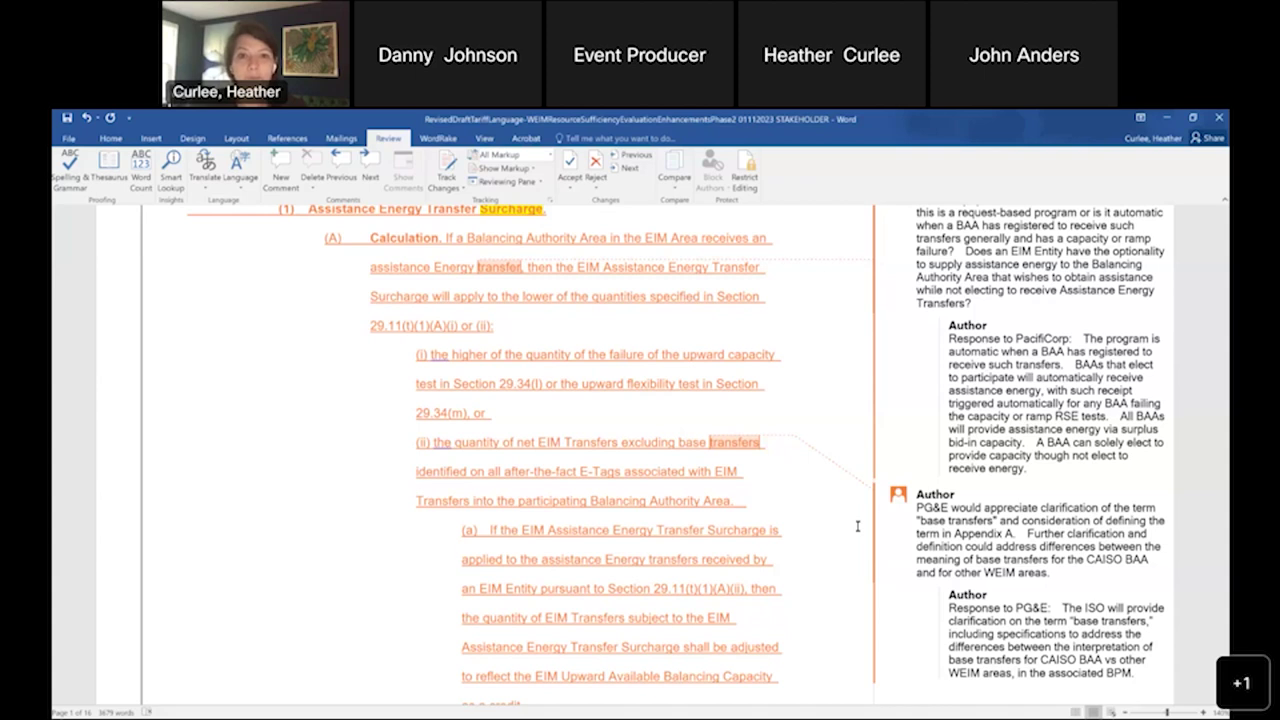
scroll(857, 526, "down", 5)
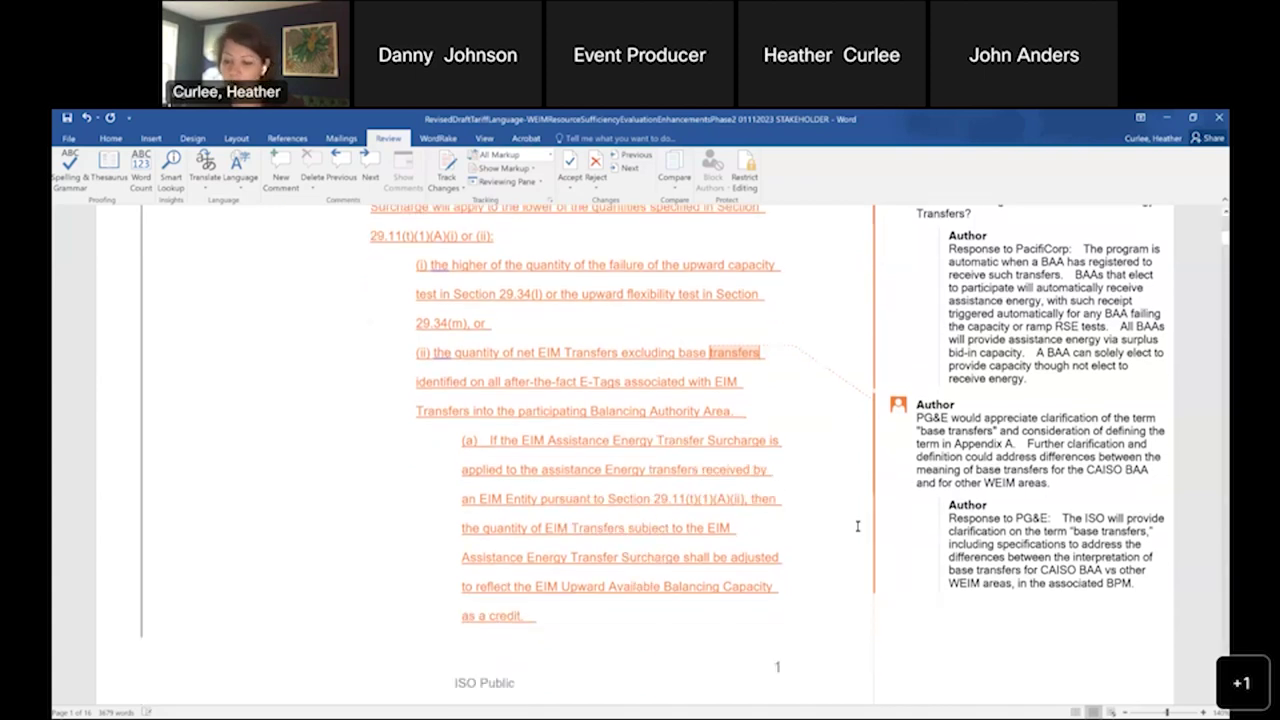
Review the CAISO Regulation Up credit, Allocation and Distribution redlines in Section 29.11(t)(1) with PG&E's comments.
scroll(857, 530, "down", 8)
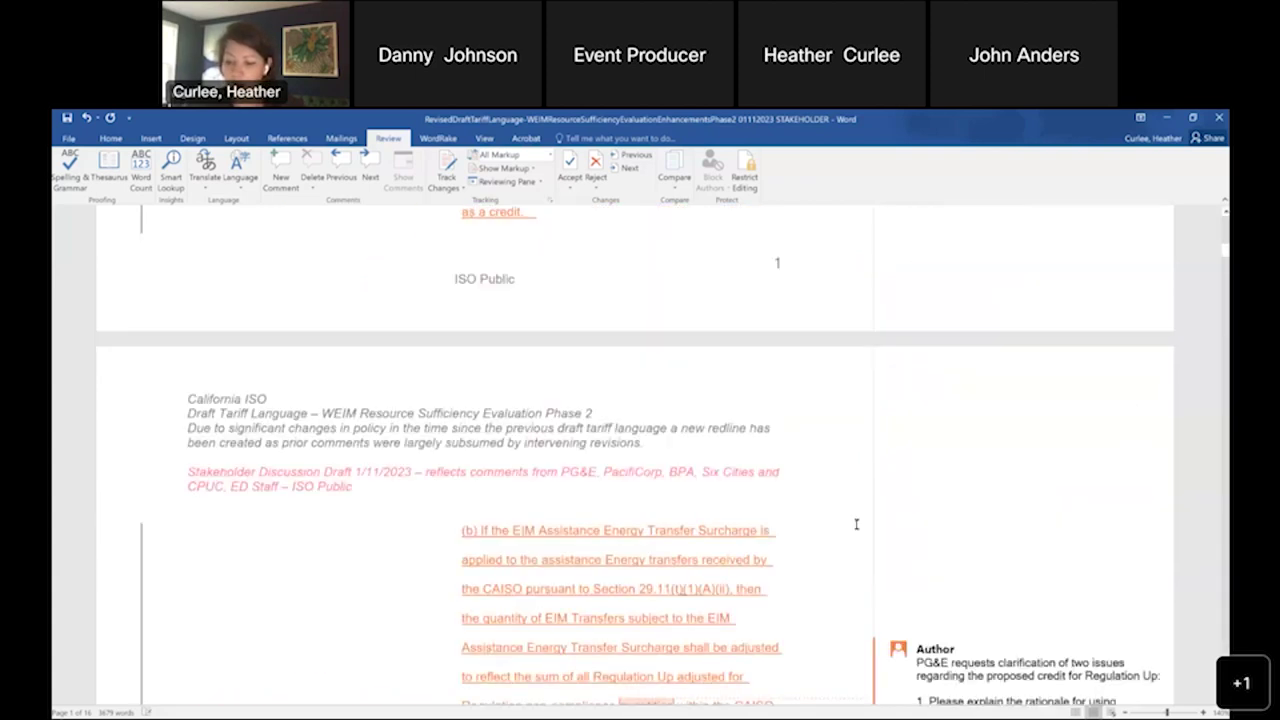
scroll(856, 524, "down", 1)
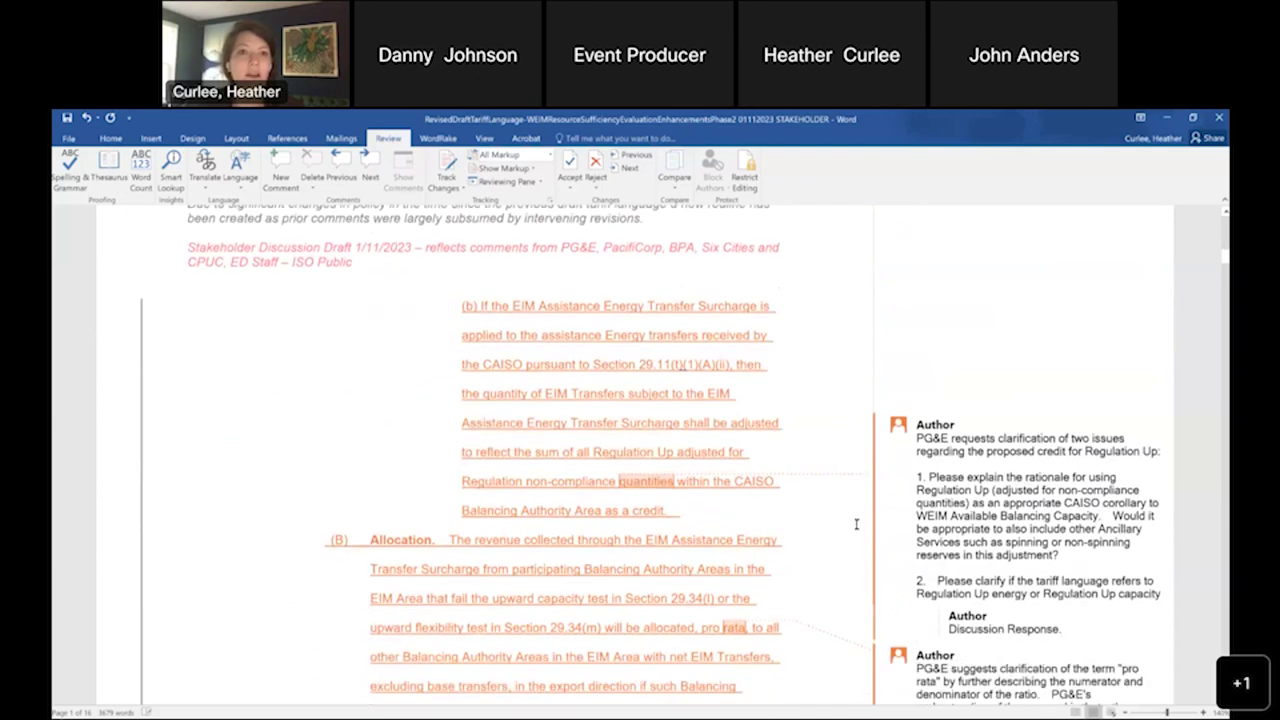
scroll(856, 524, "down", 1)
scroll(856, 524, "down", 2)
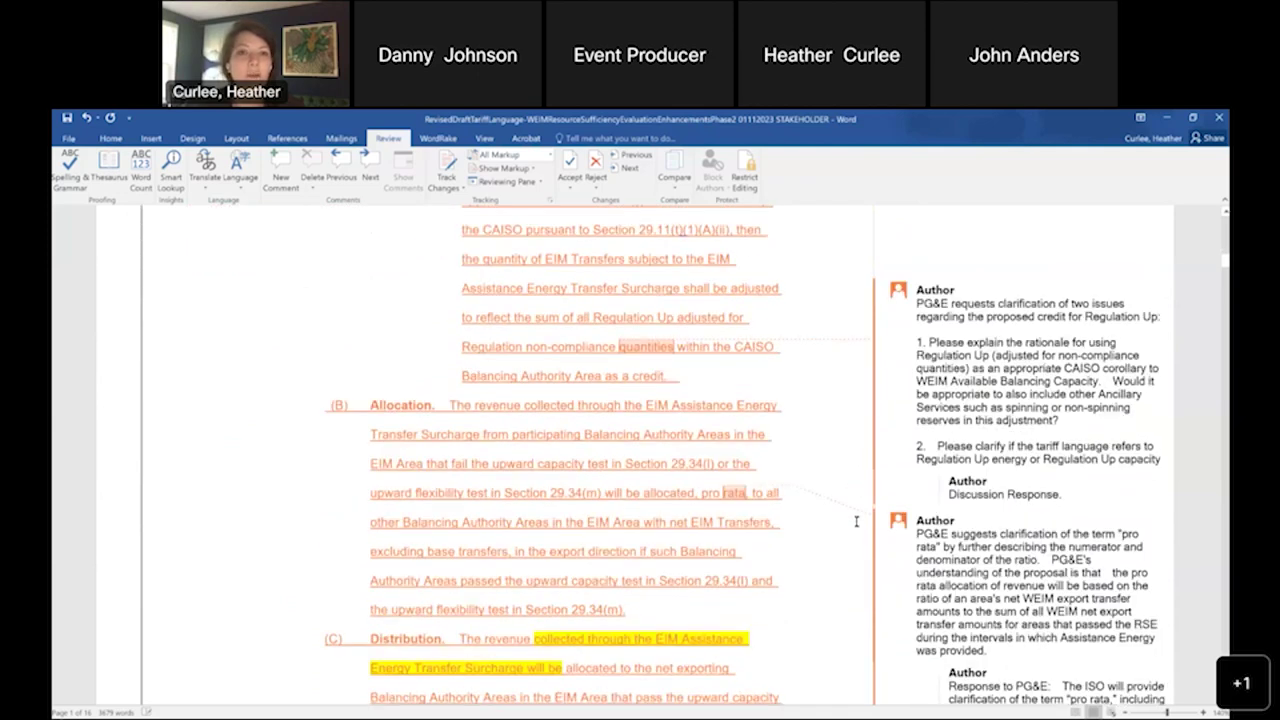
scroll(856, 521, "down", 1)
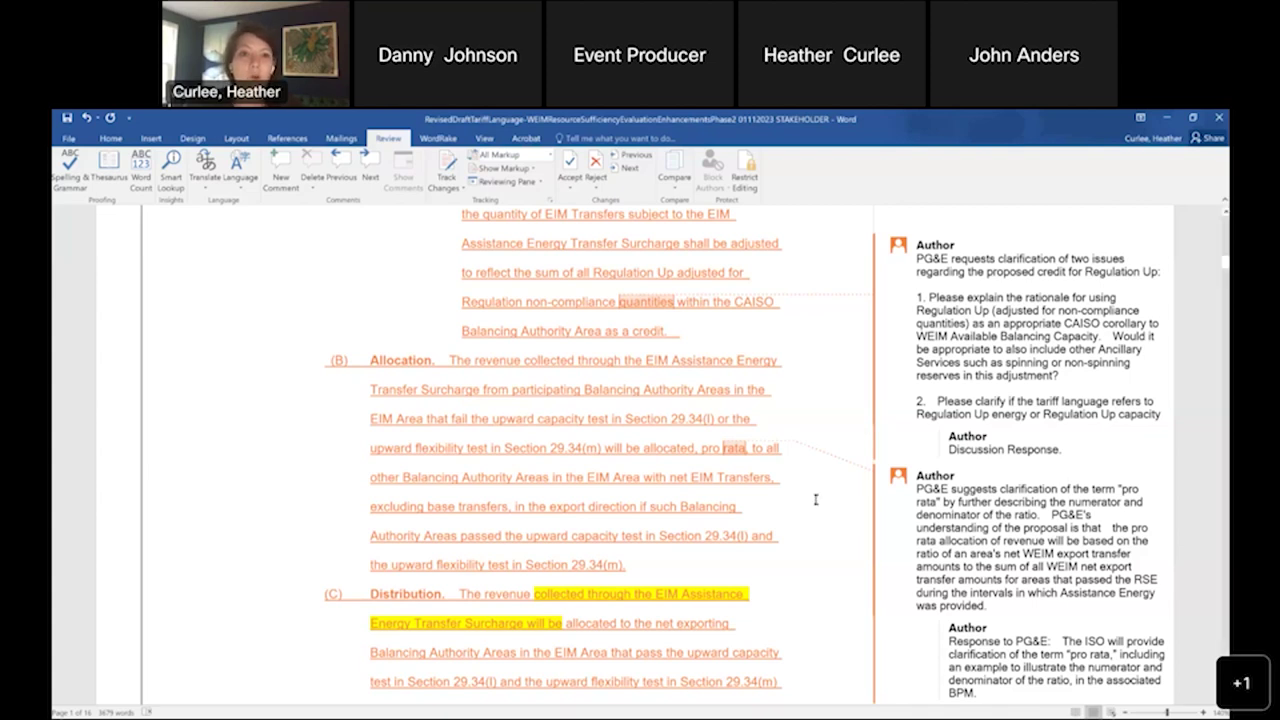
scroll(815, 498, "down", 3)
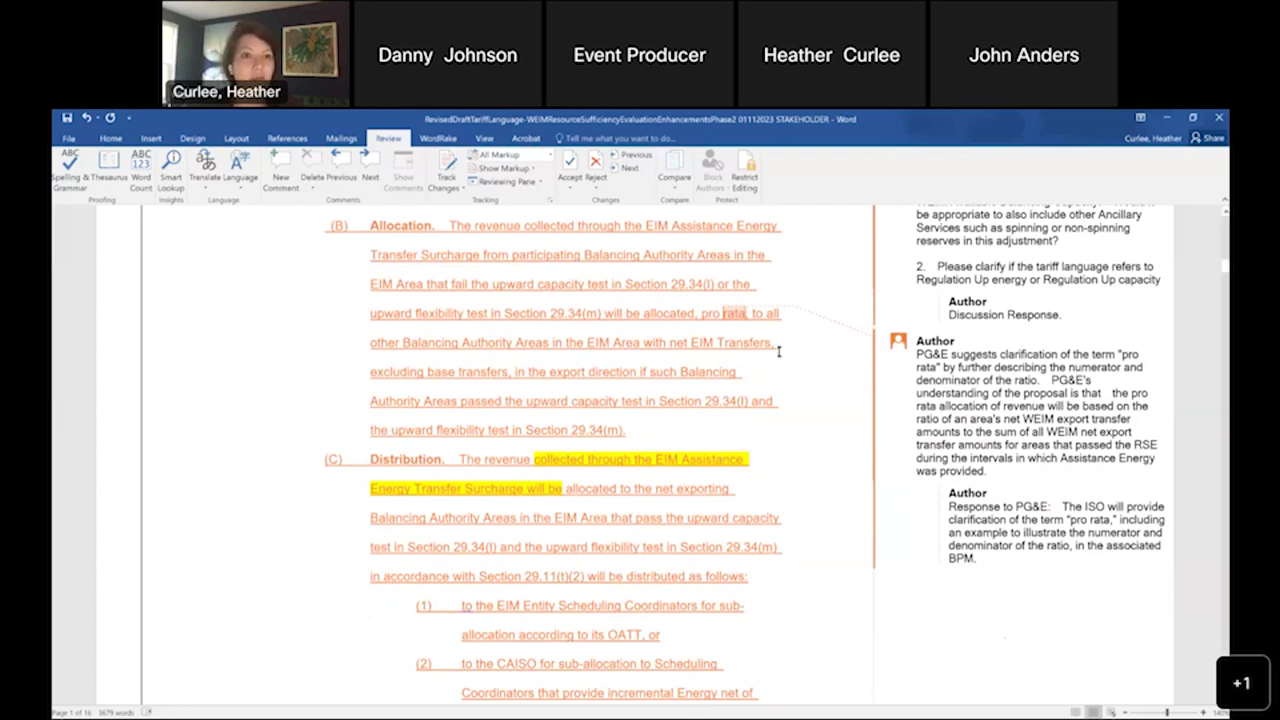
scroll(777, 360, "down", 4)
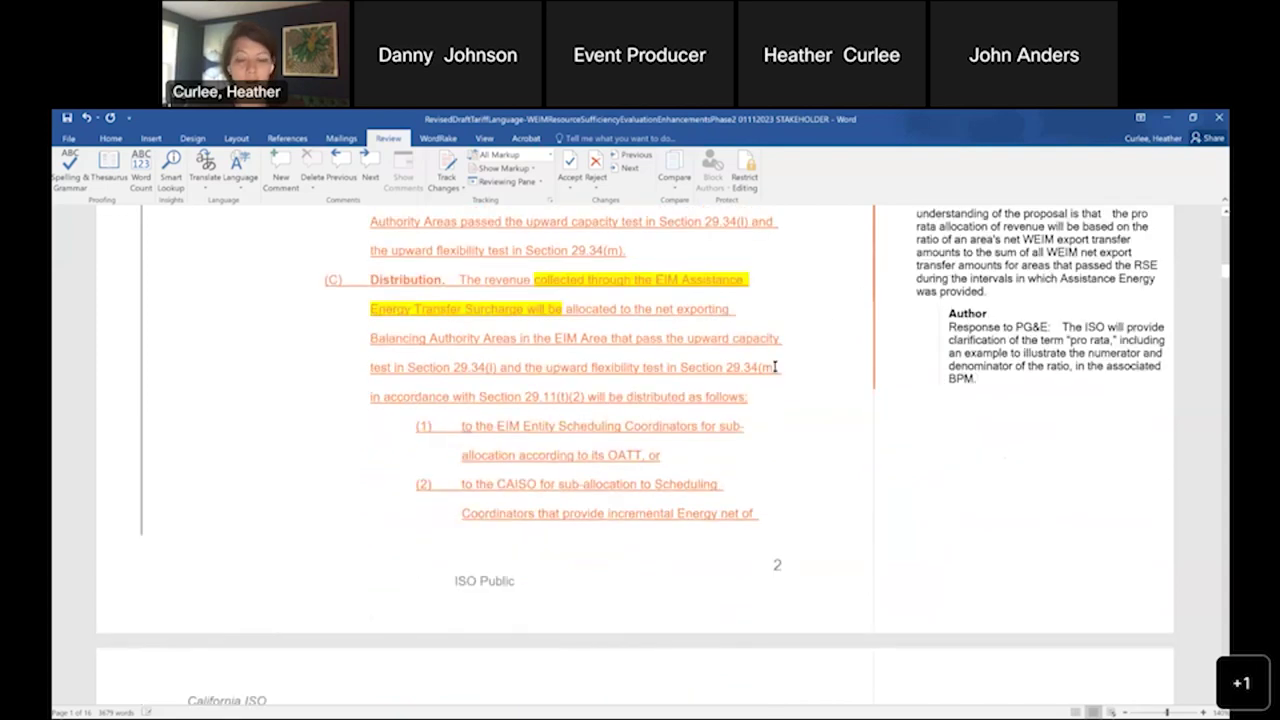
scroll(775, 367, "down", 3)
scroll(772, 385, "down", 3)
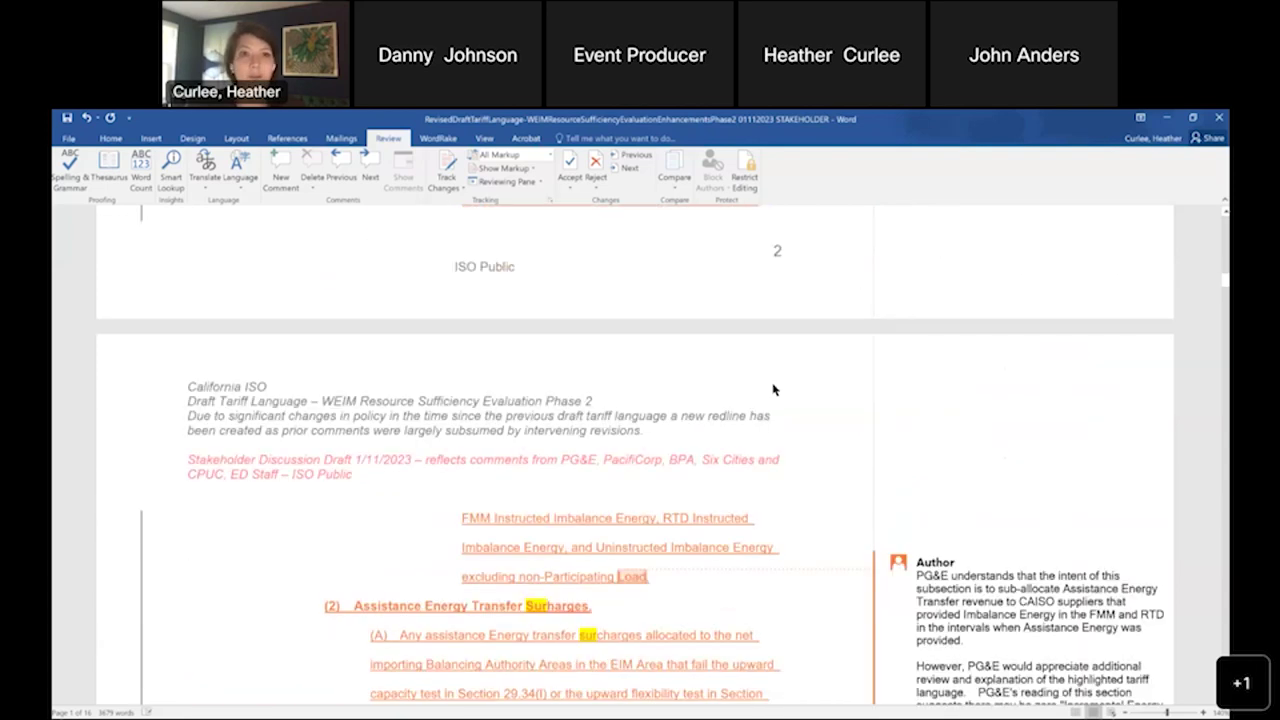
Examine the end of the Distribution clause, PG&E's sub-allocation comment, and Section 29.11(t)(2) and (3) on surcharges and applicable period.
scroll(773, 389, "up", 1)
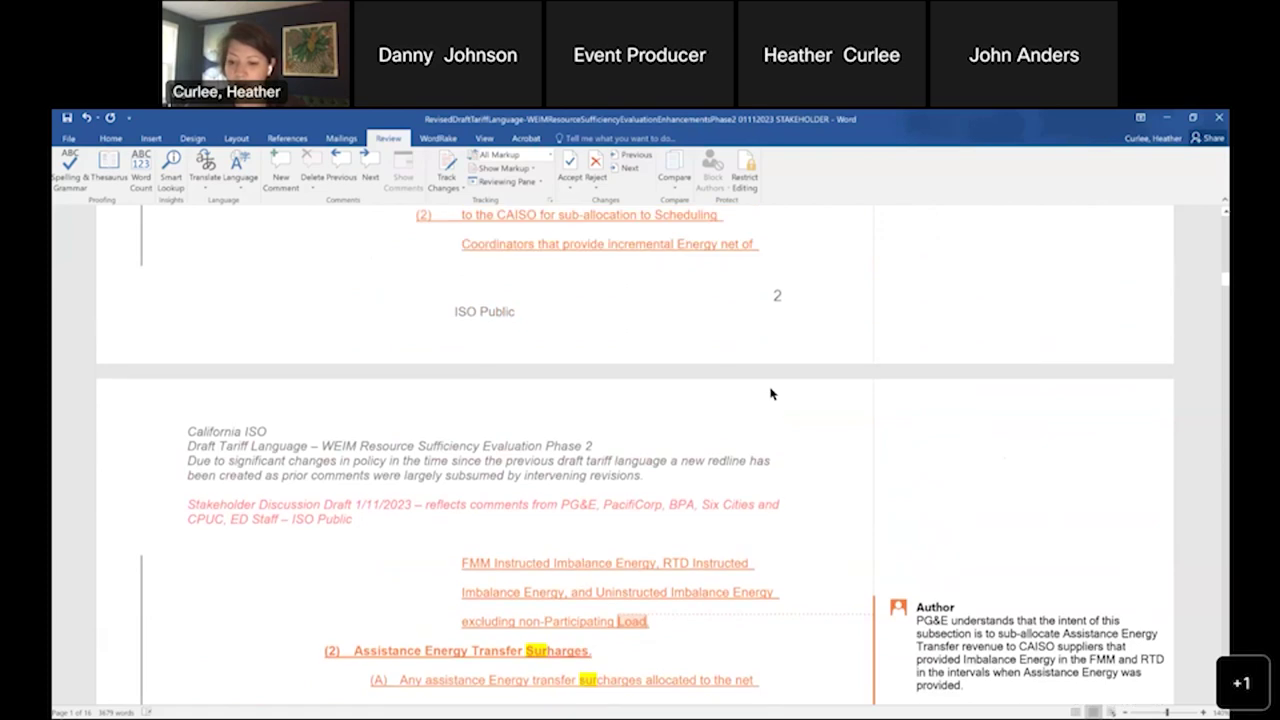
scroll(769, 389, "up", 4)
scroll(769, 389, "down", 6)
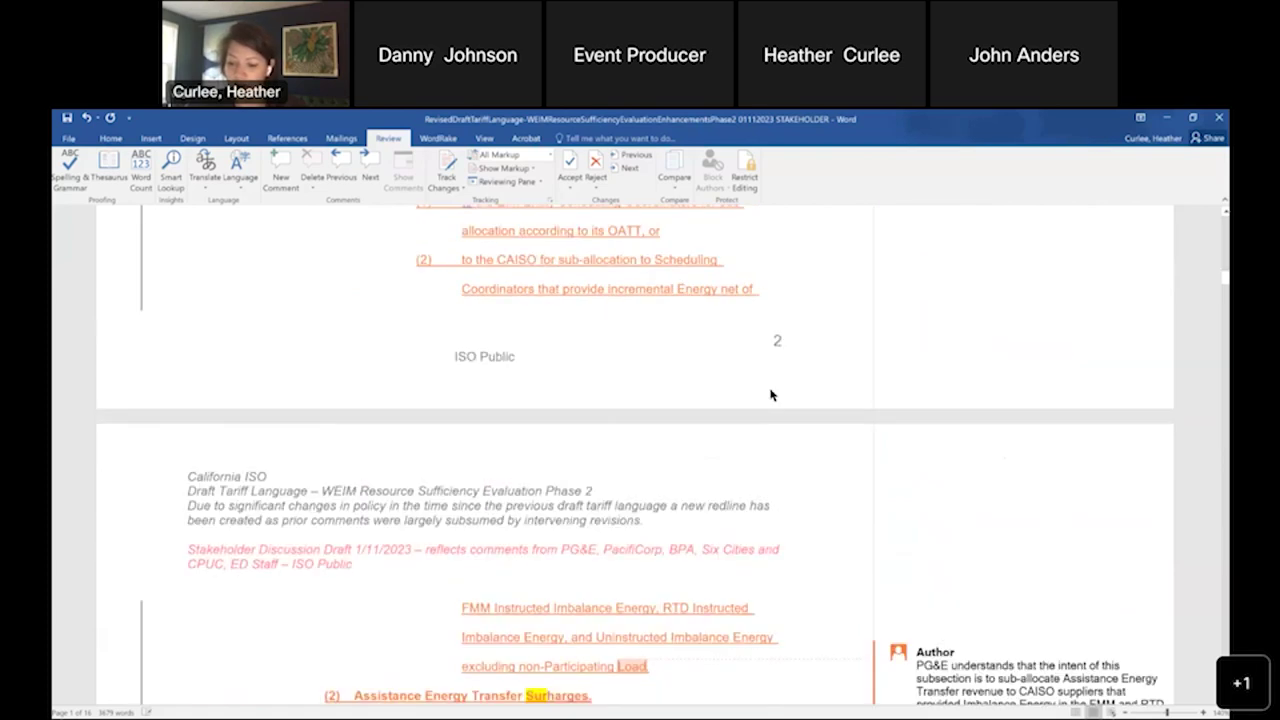
scroll(769, 389, "down", 3)
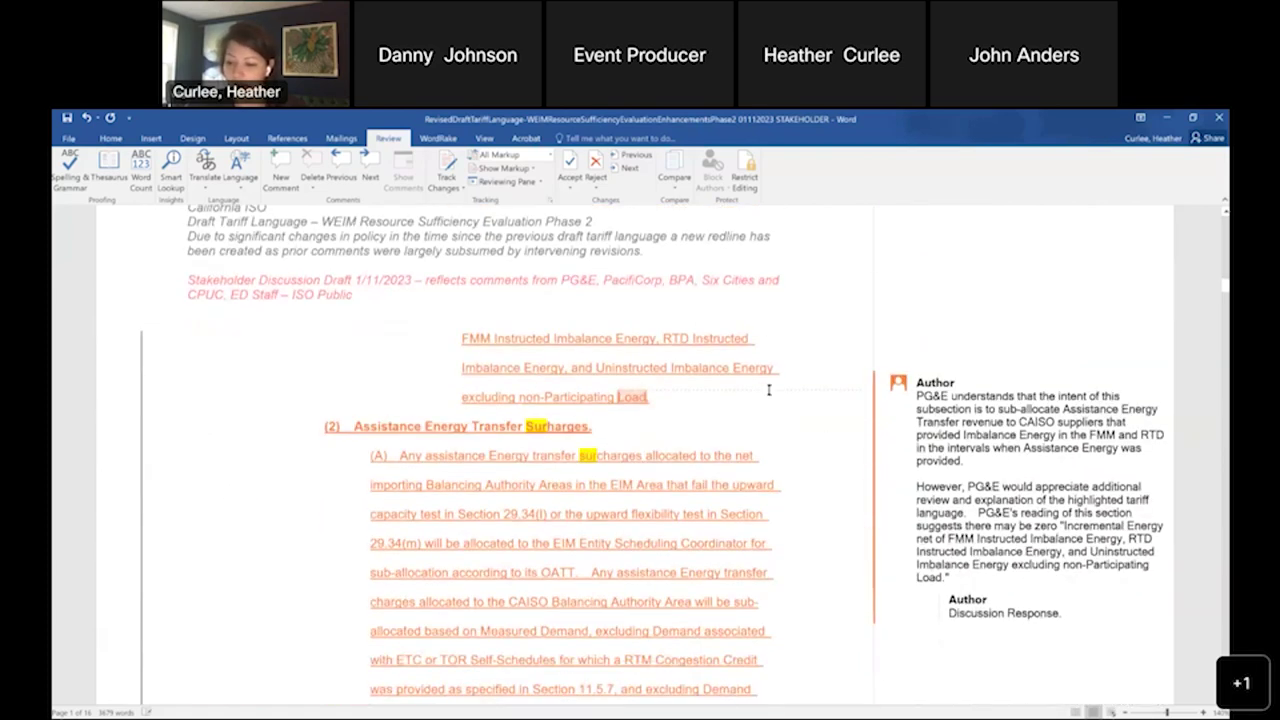
scroll(769, 390, "down", 2)
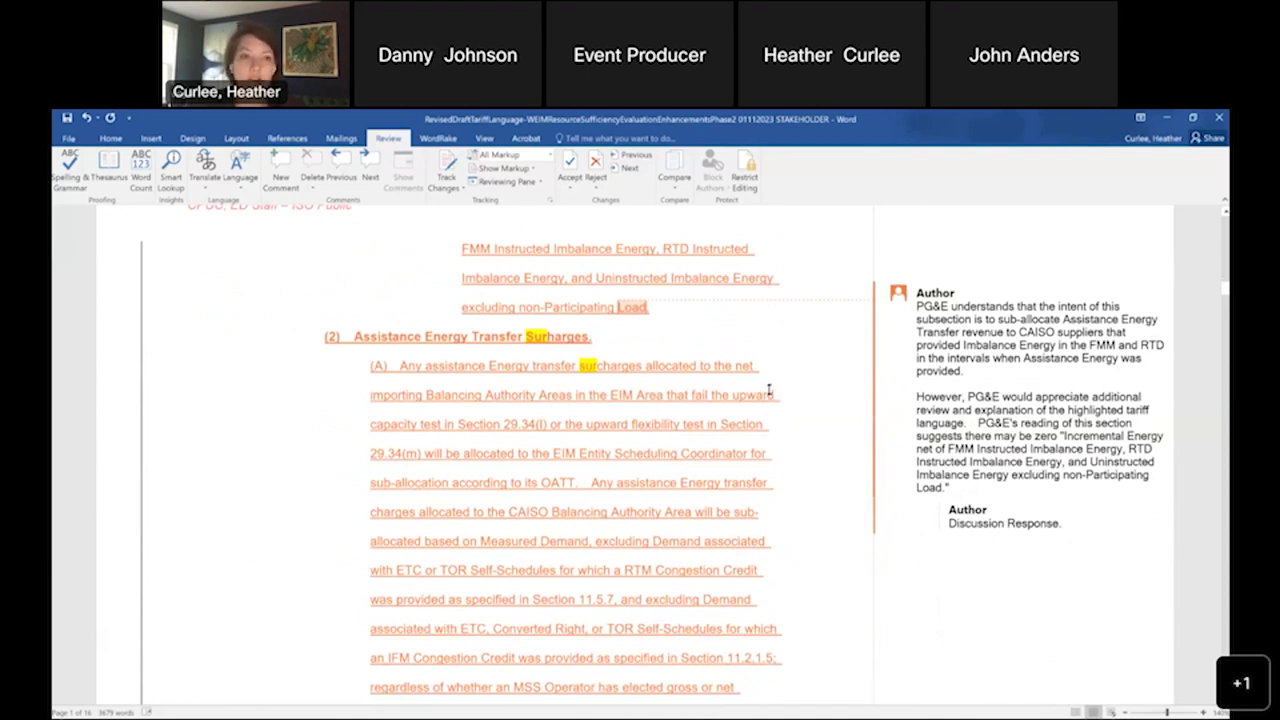
mouse_move(769, 390)
scroll(769, 390, "down", 3)
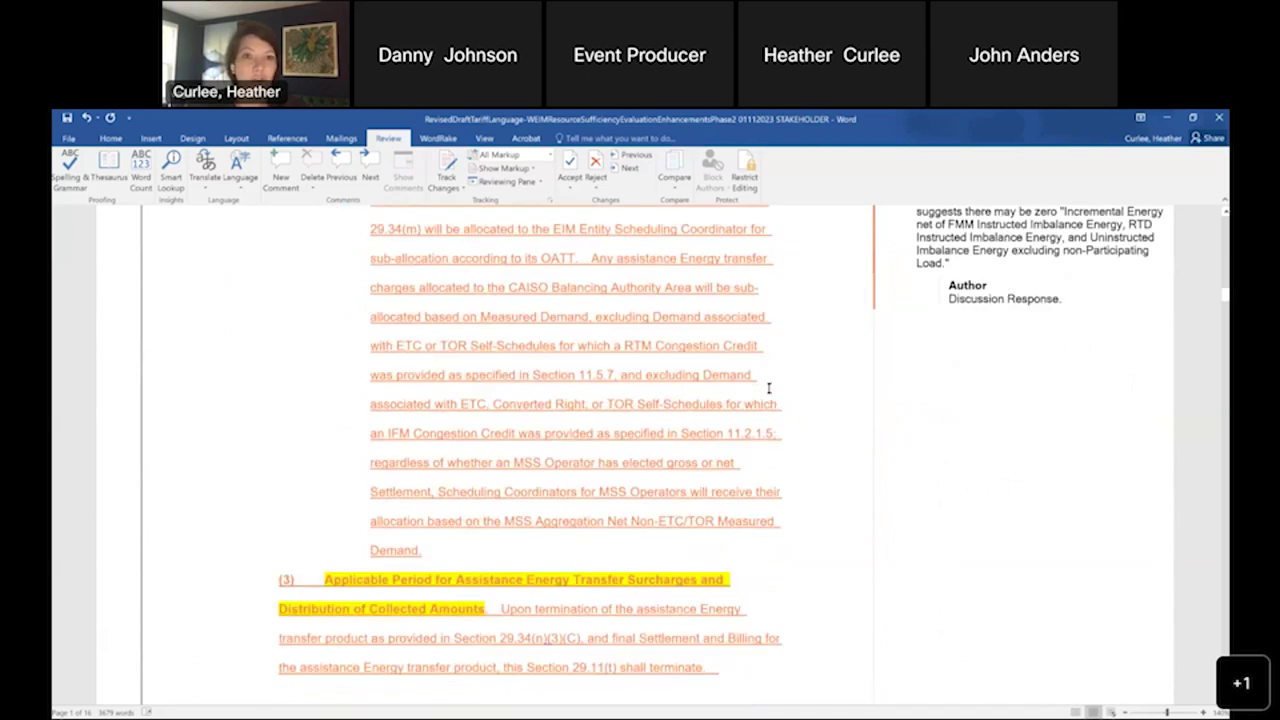
scroll(769, 388, "down", 2)
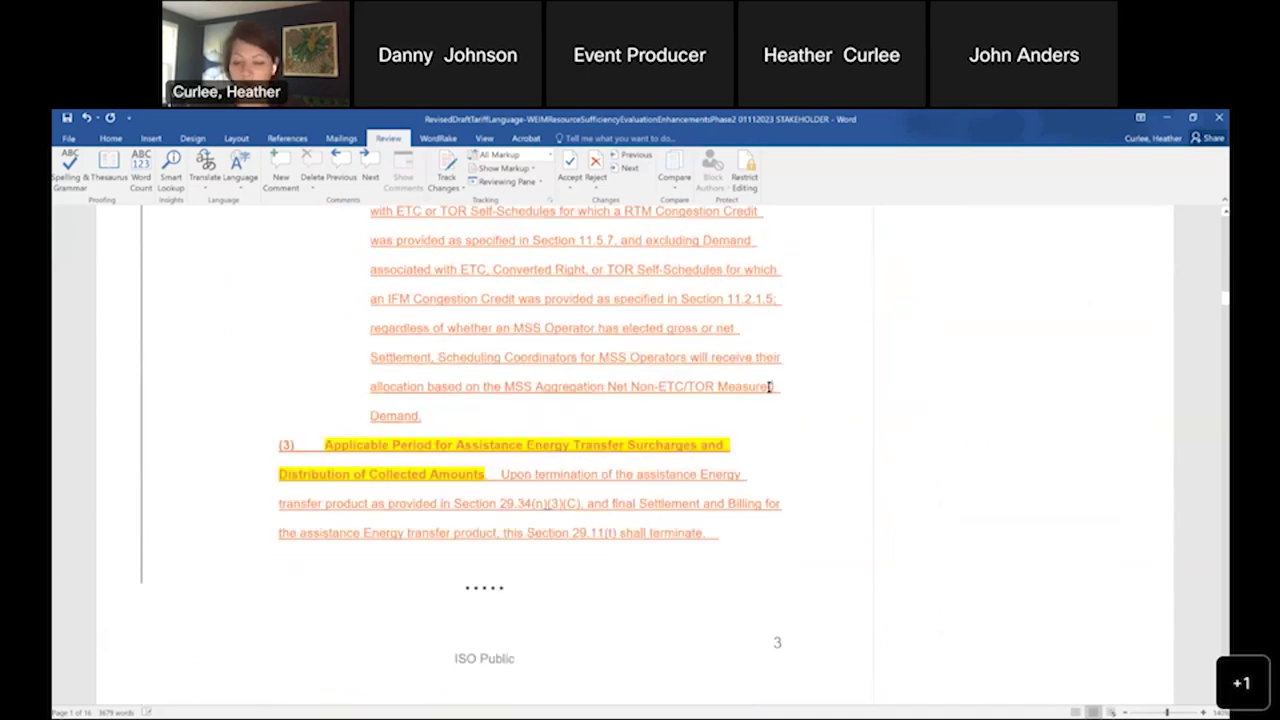
Look through the capacity and flexibility test provisions in Sections 29.34(l) and (m), including the Six Cities and CPUC comment on lower priority exports.
scroll(769, 388, "down", 10)
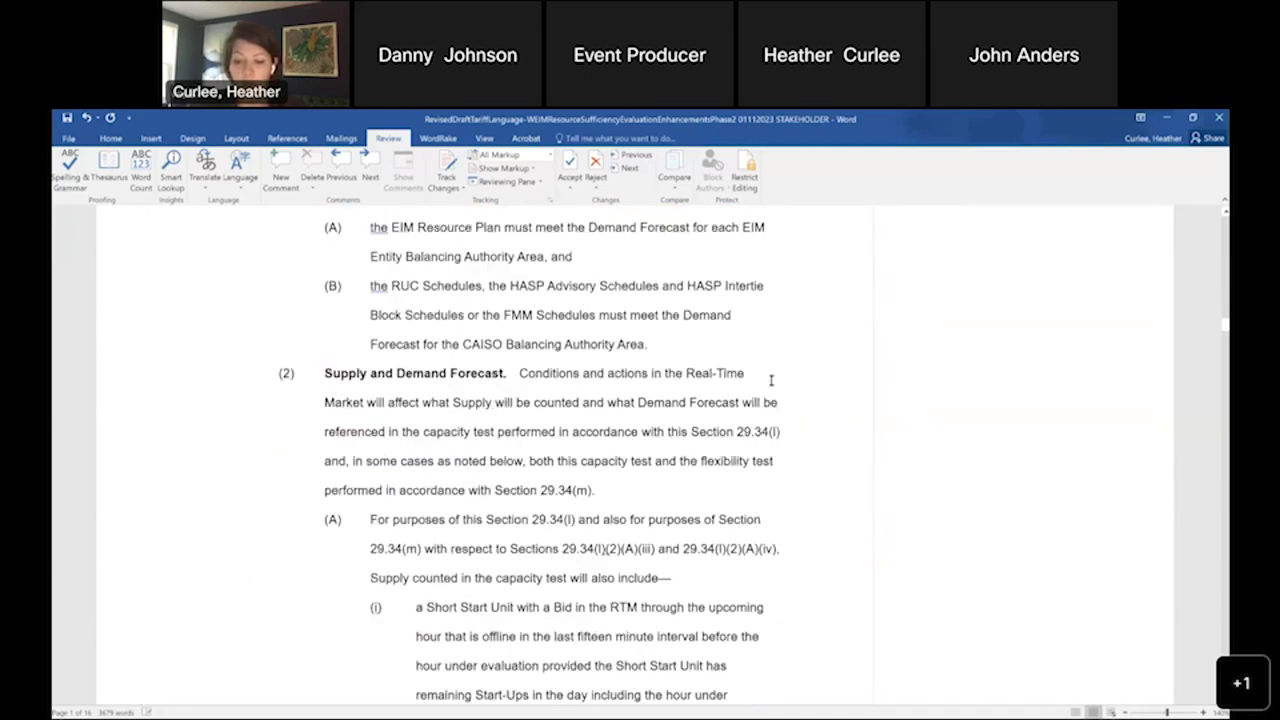
scroll(771, 380, "down", 10)
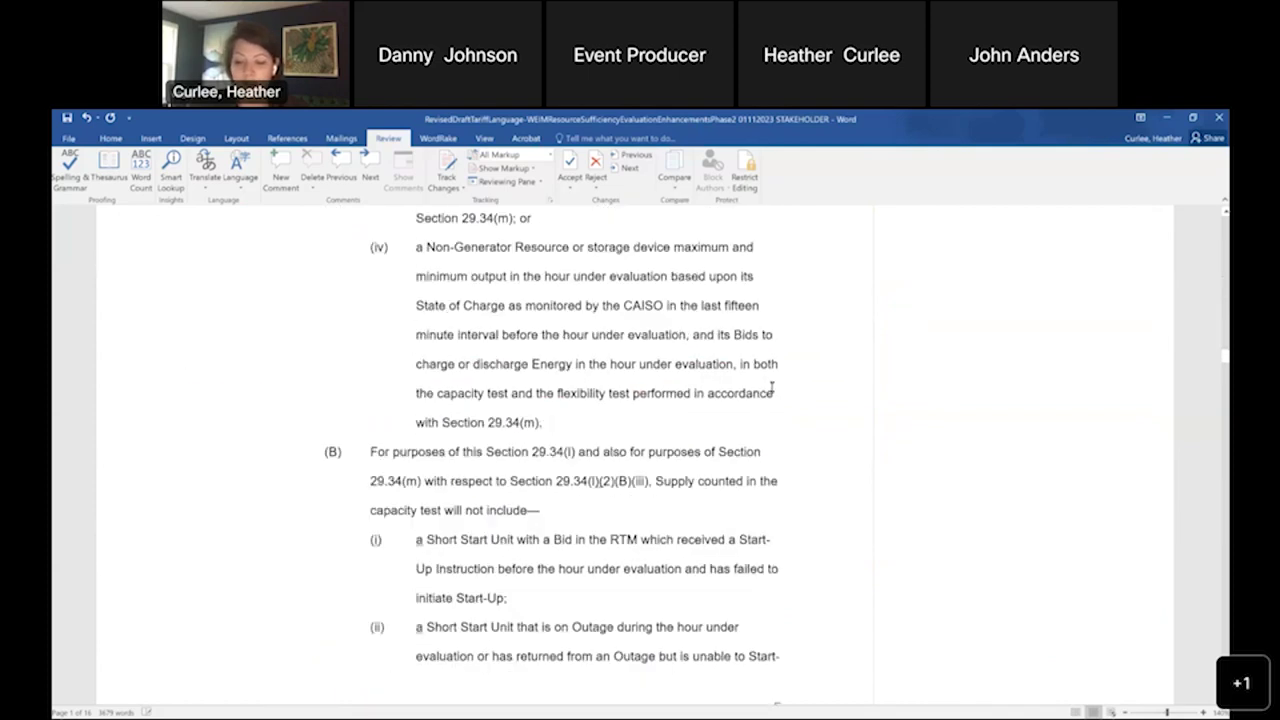
scroll(771, 388, "down", 15)
scroll(772, 396, "down", 15)
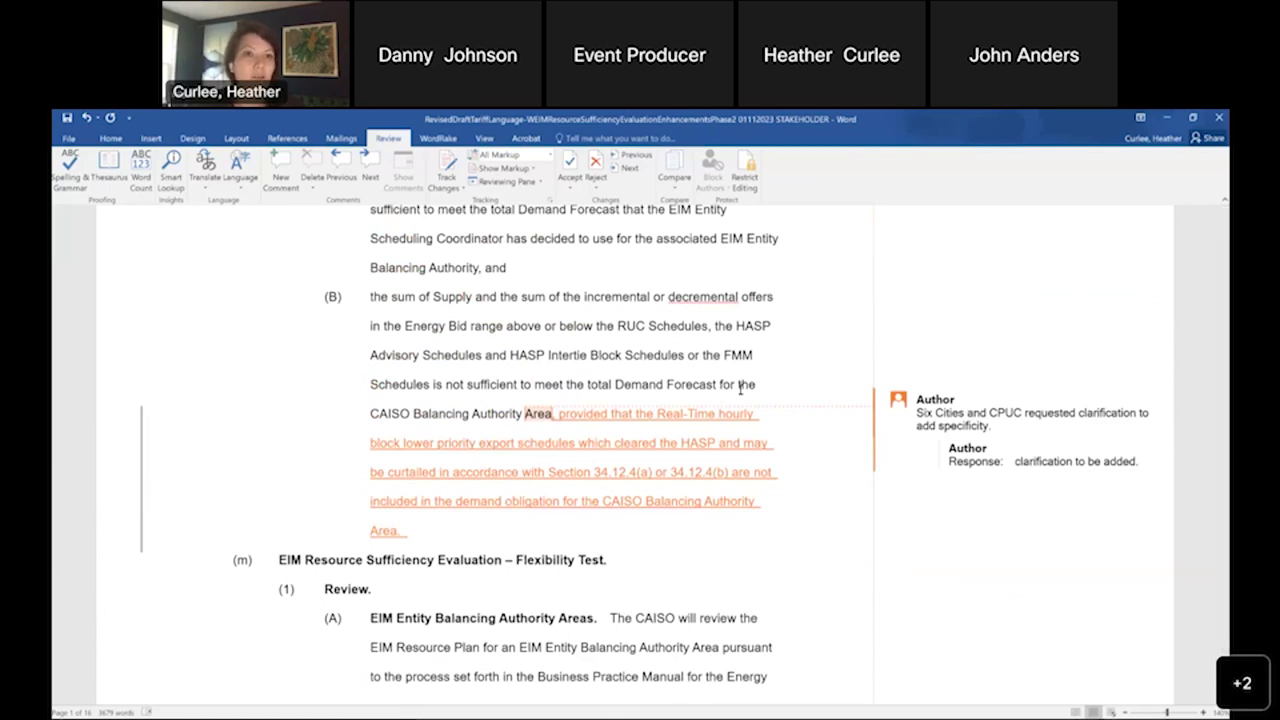
scroll(740, 388, "down", 3)
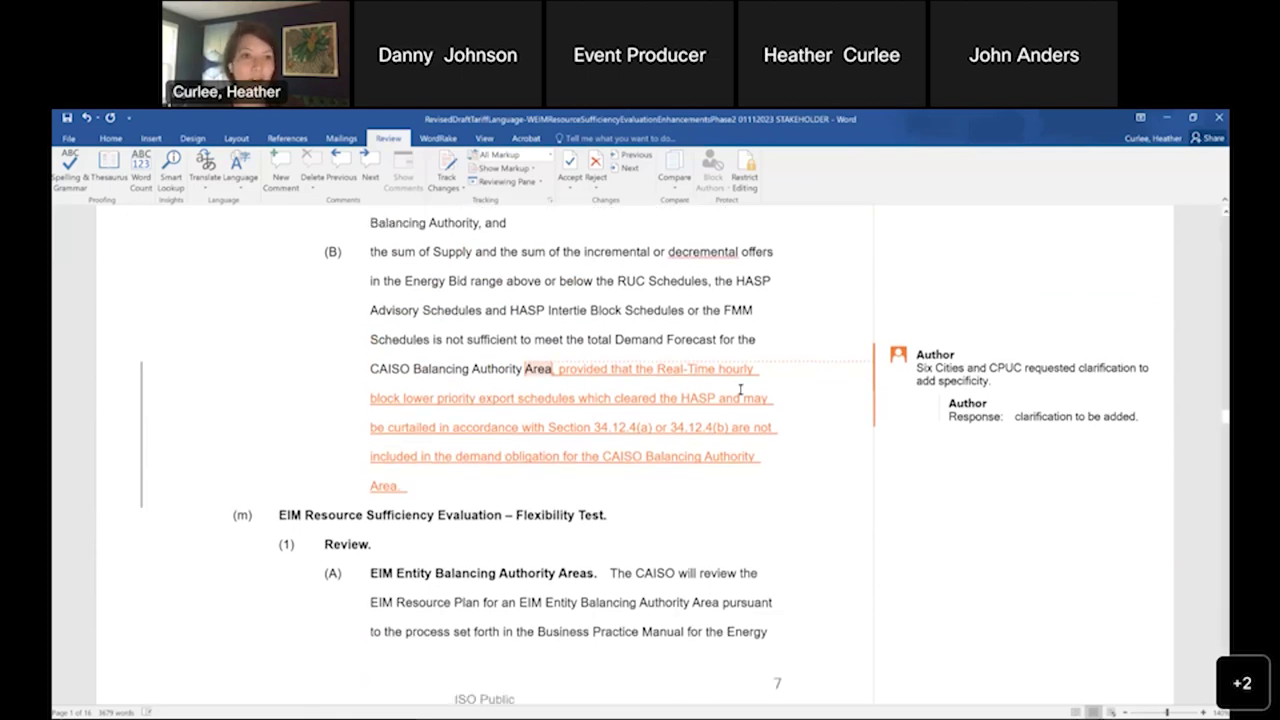
scroll(740, 388, "down", 12)
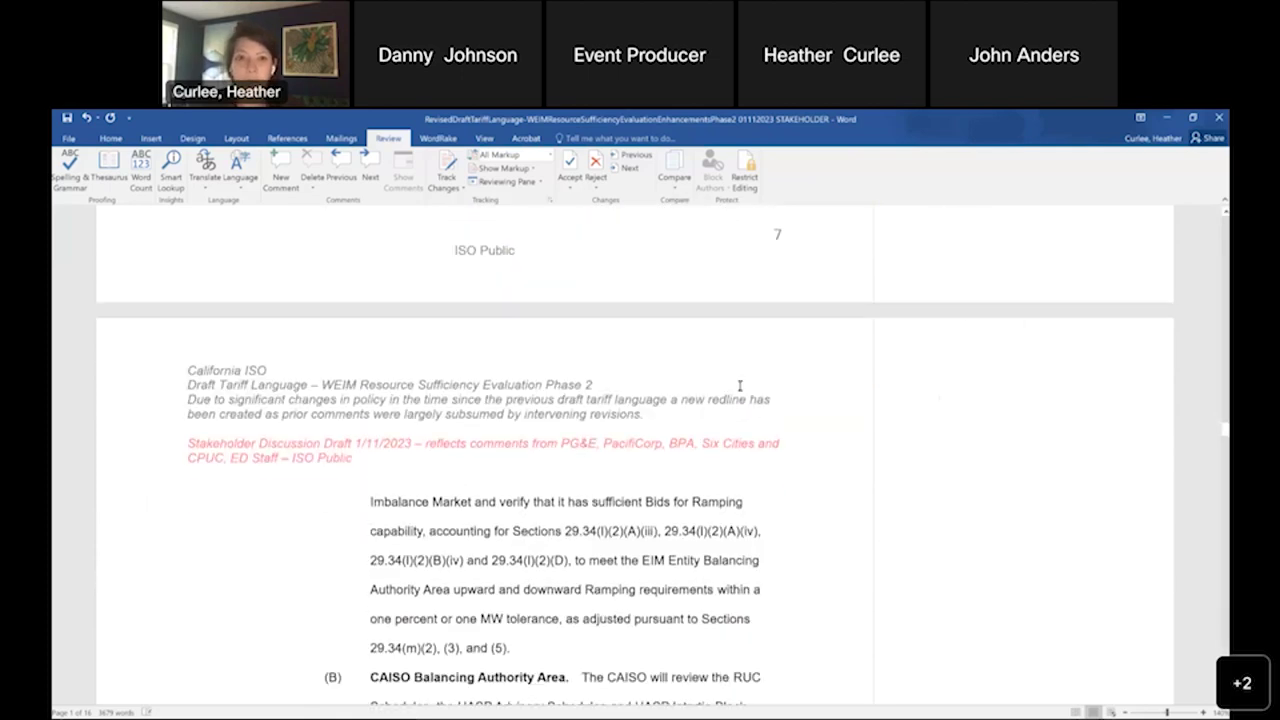
scroll(740, 386, "down", 4)
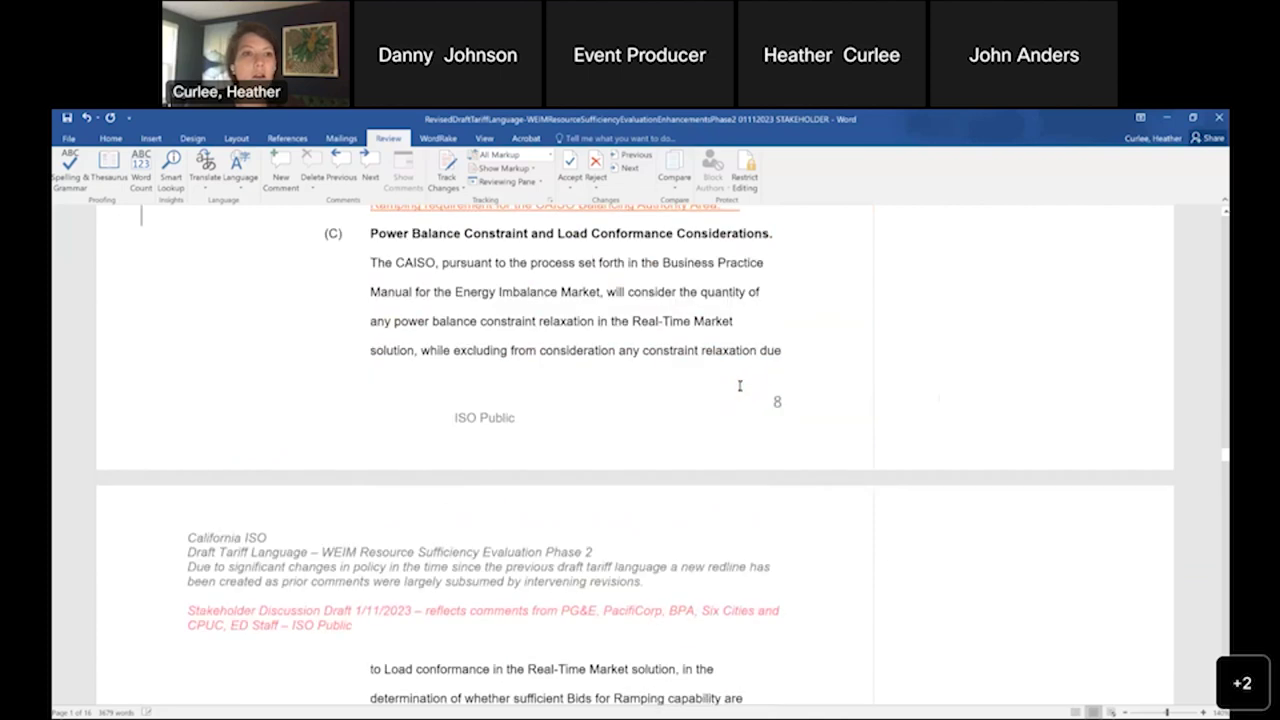
scroll(741, 391, "down", 11)
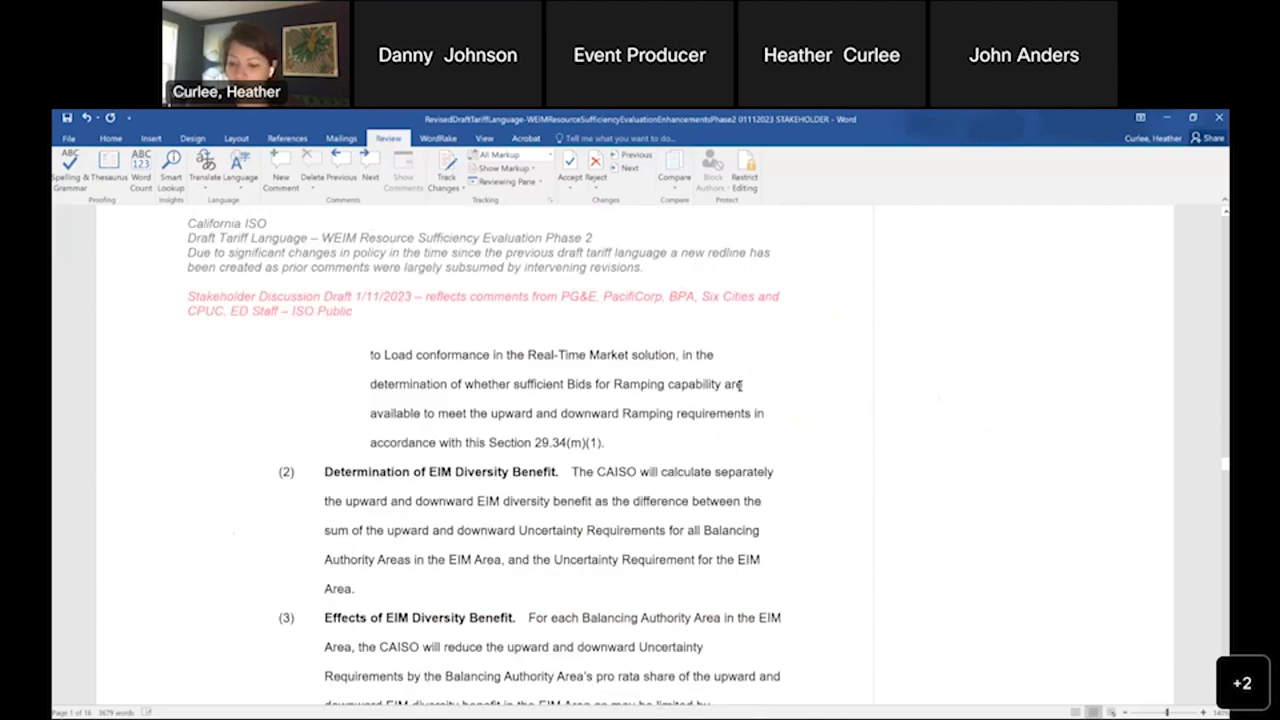
scroll(741, 391, "down", 20)
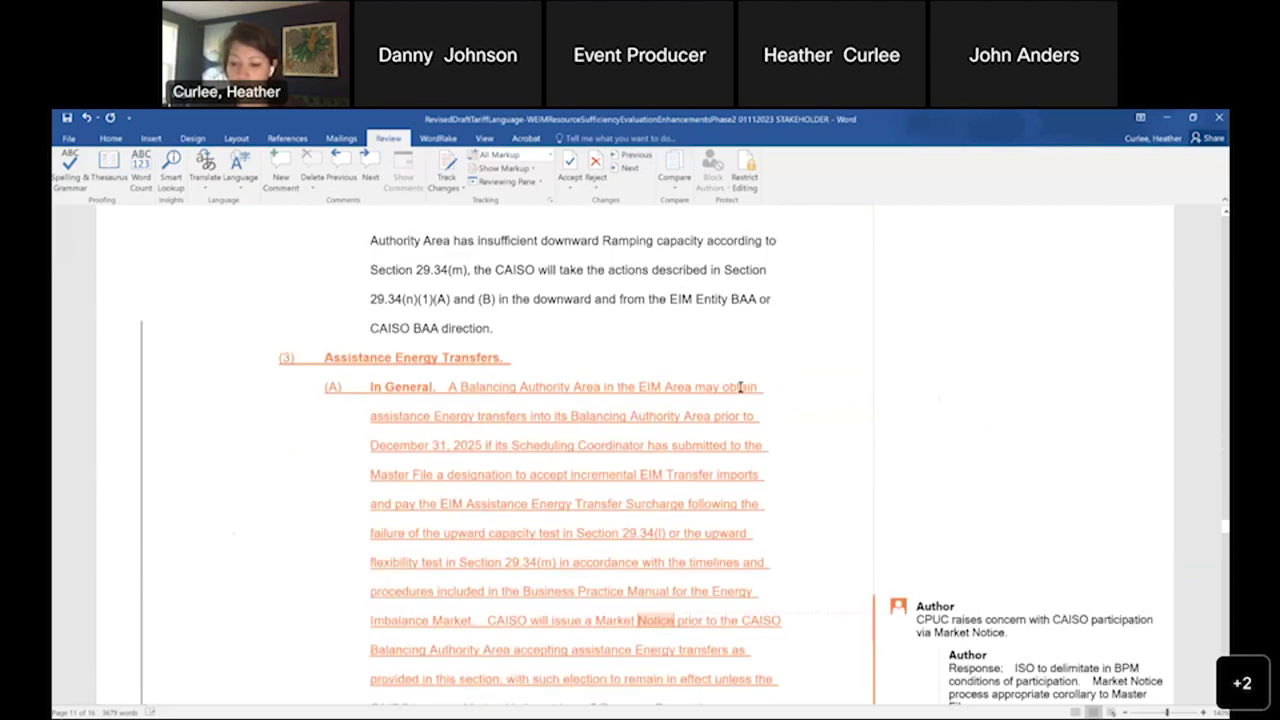
Review the Assistance Energy Transfers provisions in Section 29.34(n)(3), including the CPUC comment on CAISO participation via Market Notice.
scroll(740, 386, "down", 2)
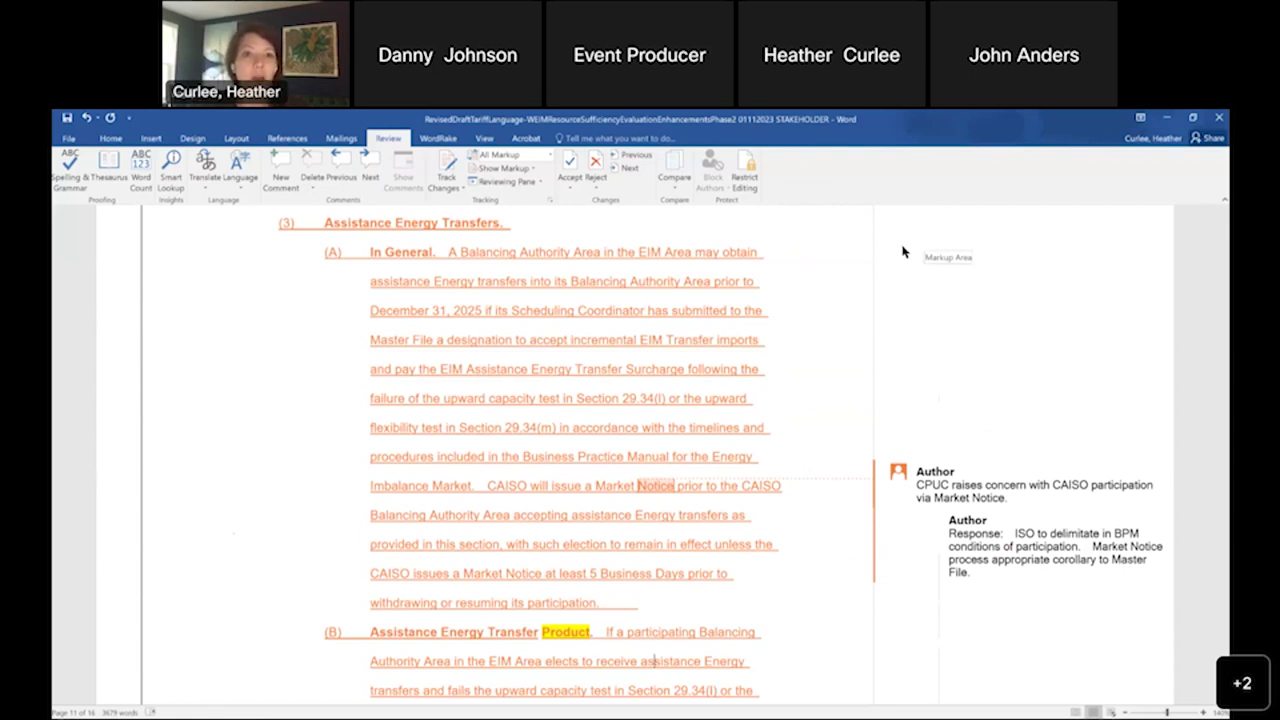
scroll(929, 358, "down", 3)
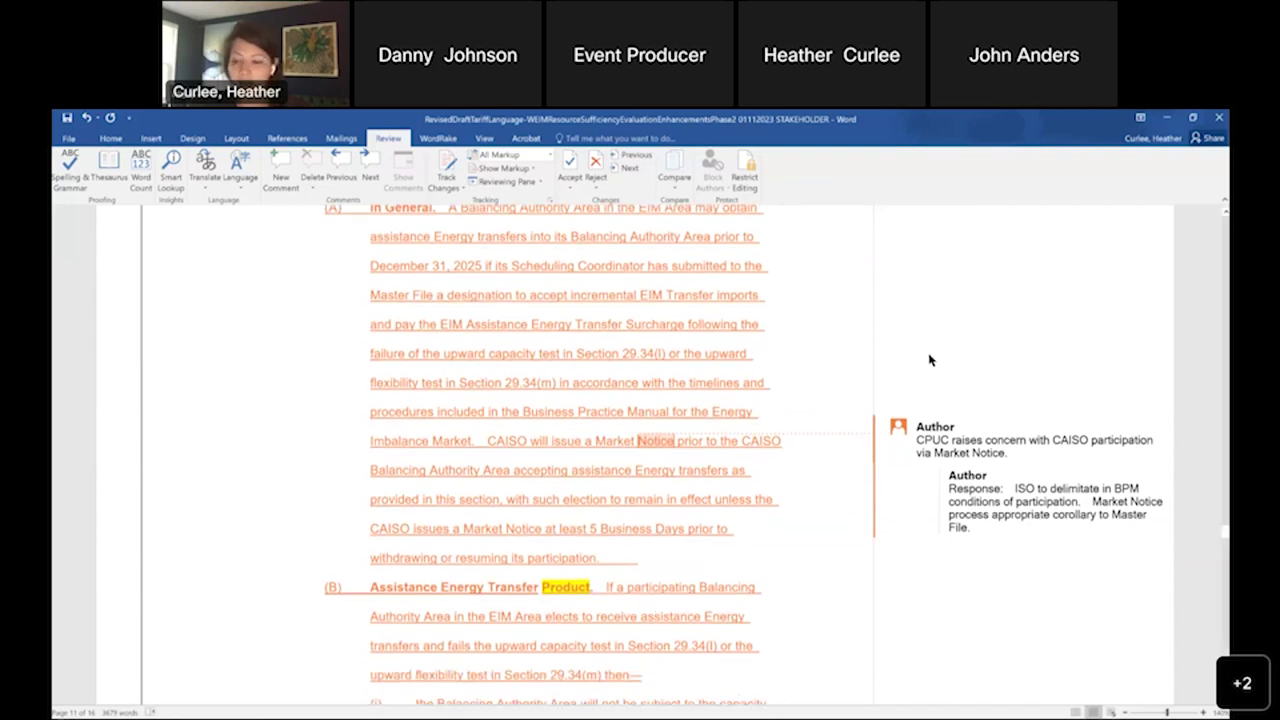
scroll(929, 360, "down", 6)
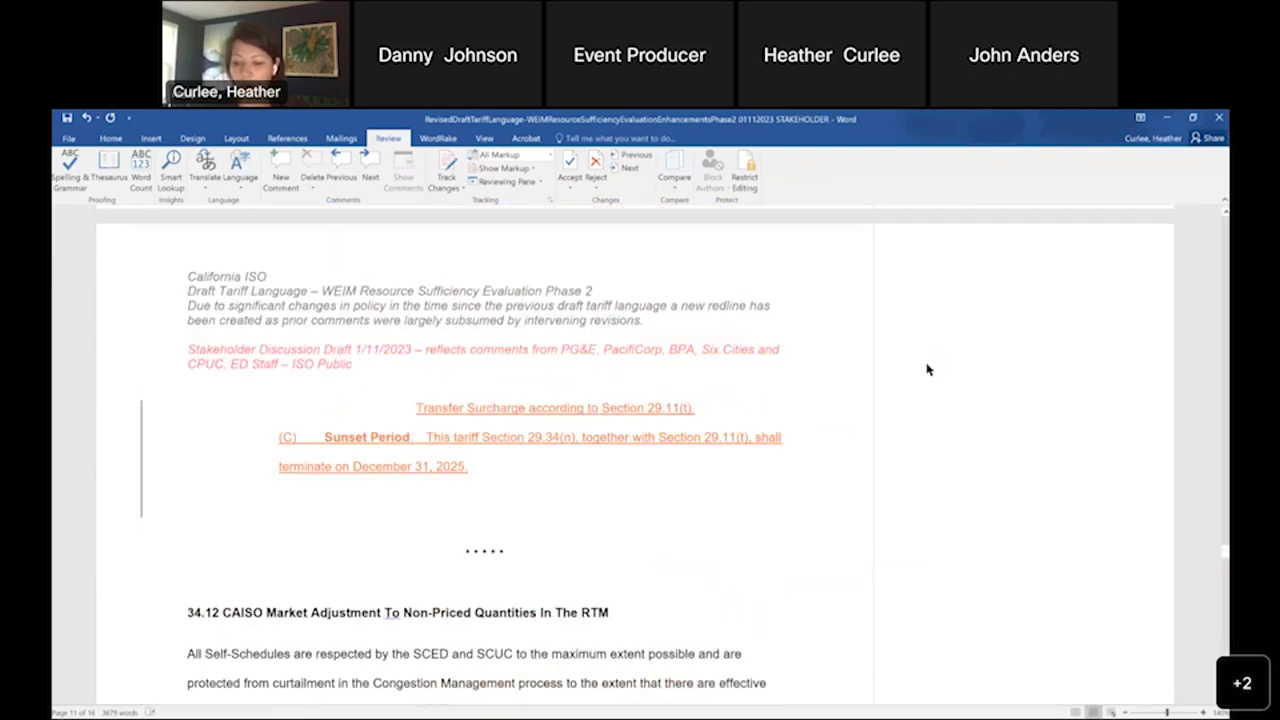
Examine the new Section 34.12.4 export curtailment language with the comments on EEA 3, protected Self-Schedules and G-FP tagging.
scroll(927, 369, "down", 20)
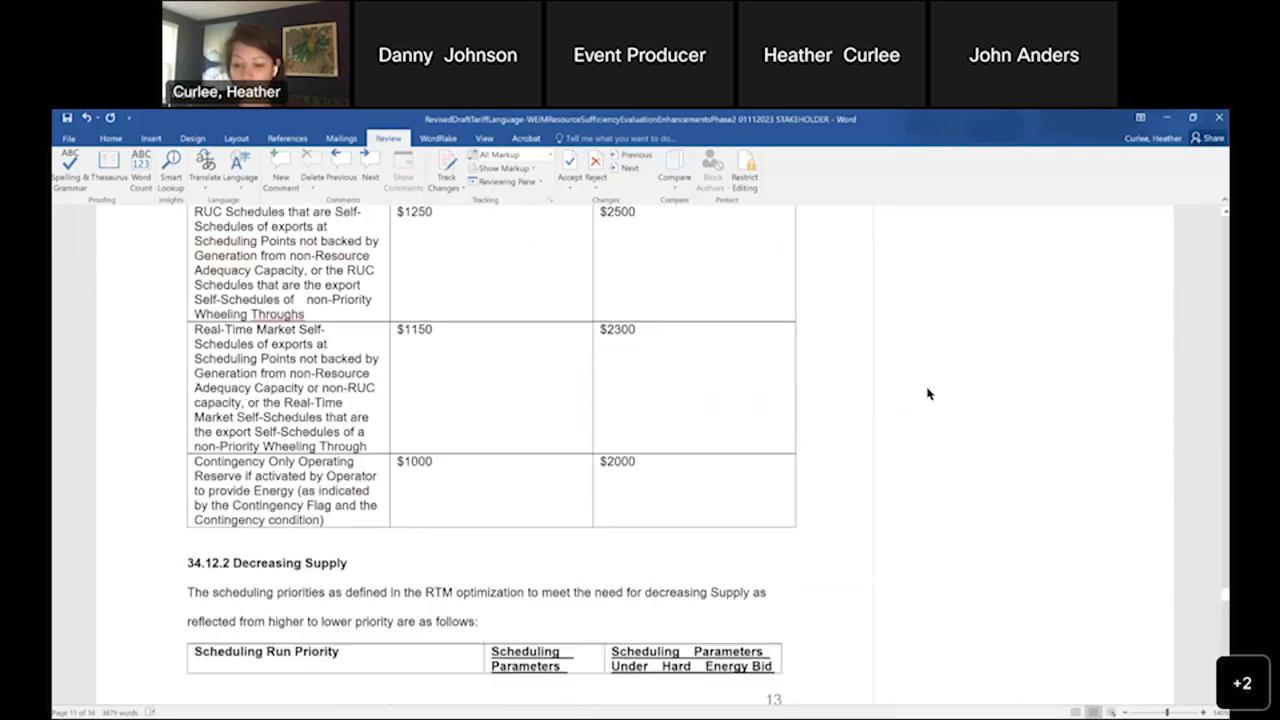
scroll(927, 394, "down", 20)
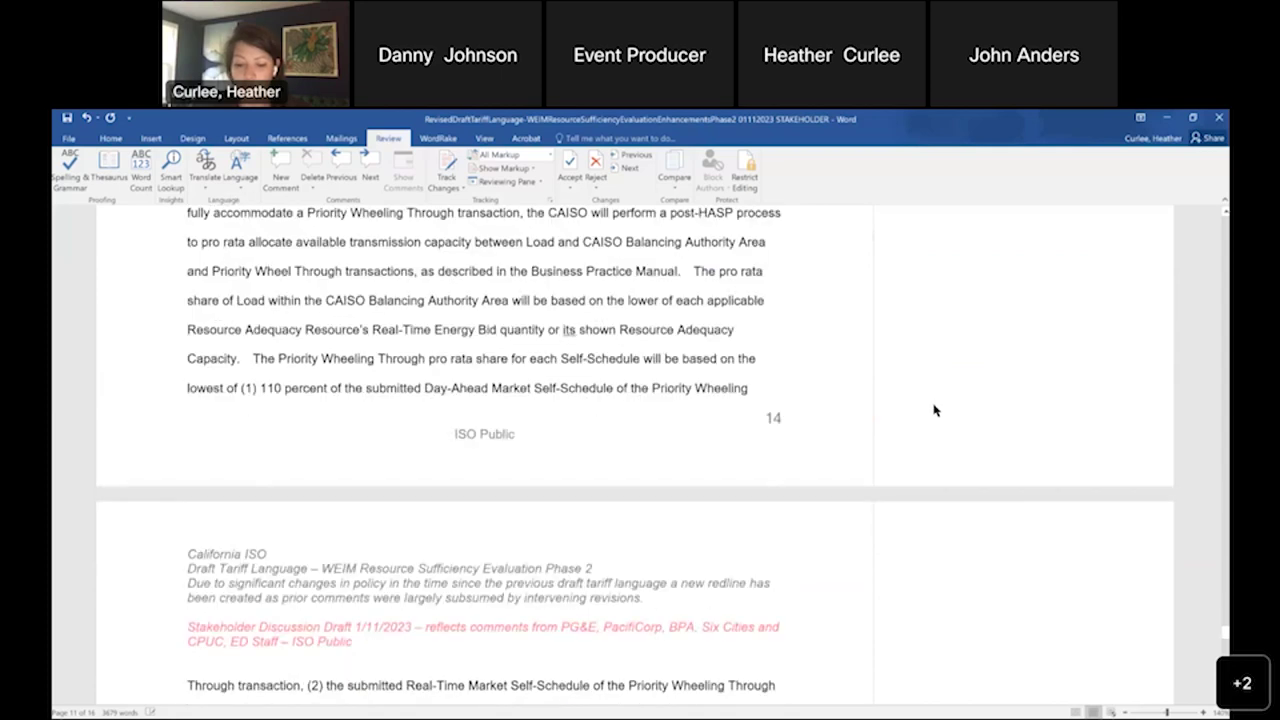
scroll(935, 410, "down", 1)
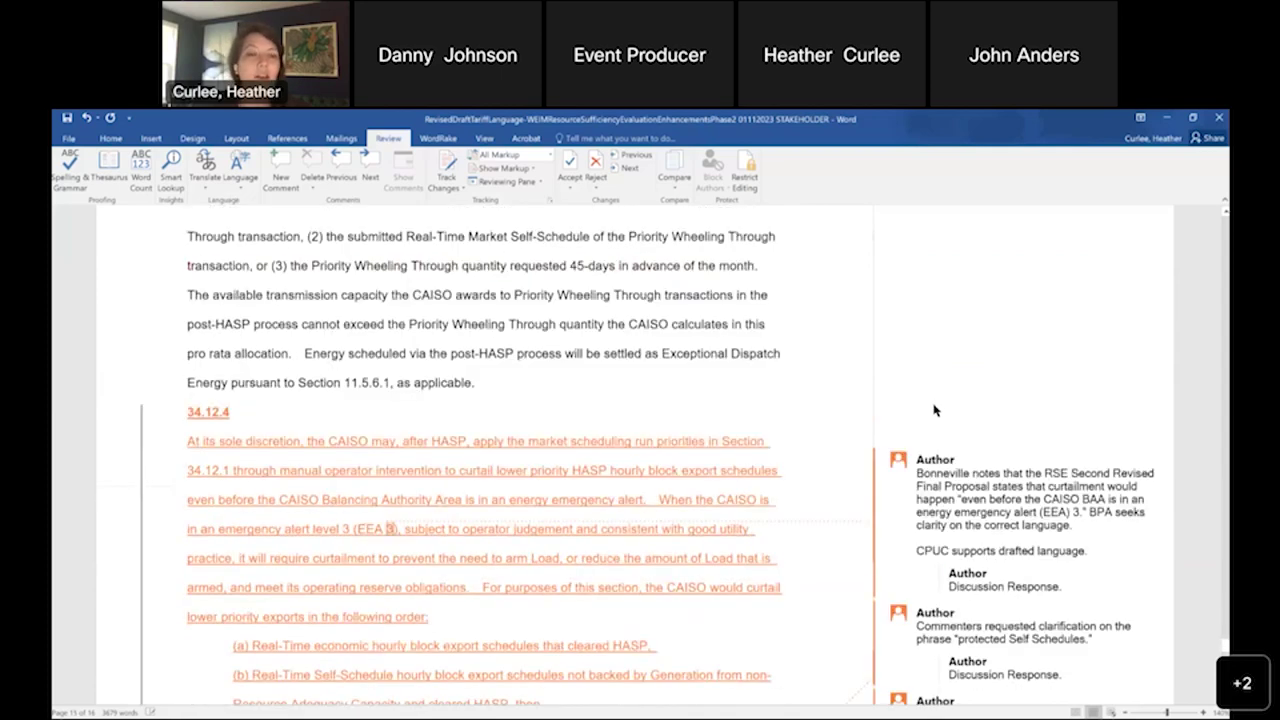
scroll(935, 410, "down", 1)
scroll(933, 395, "down", 1)
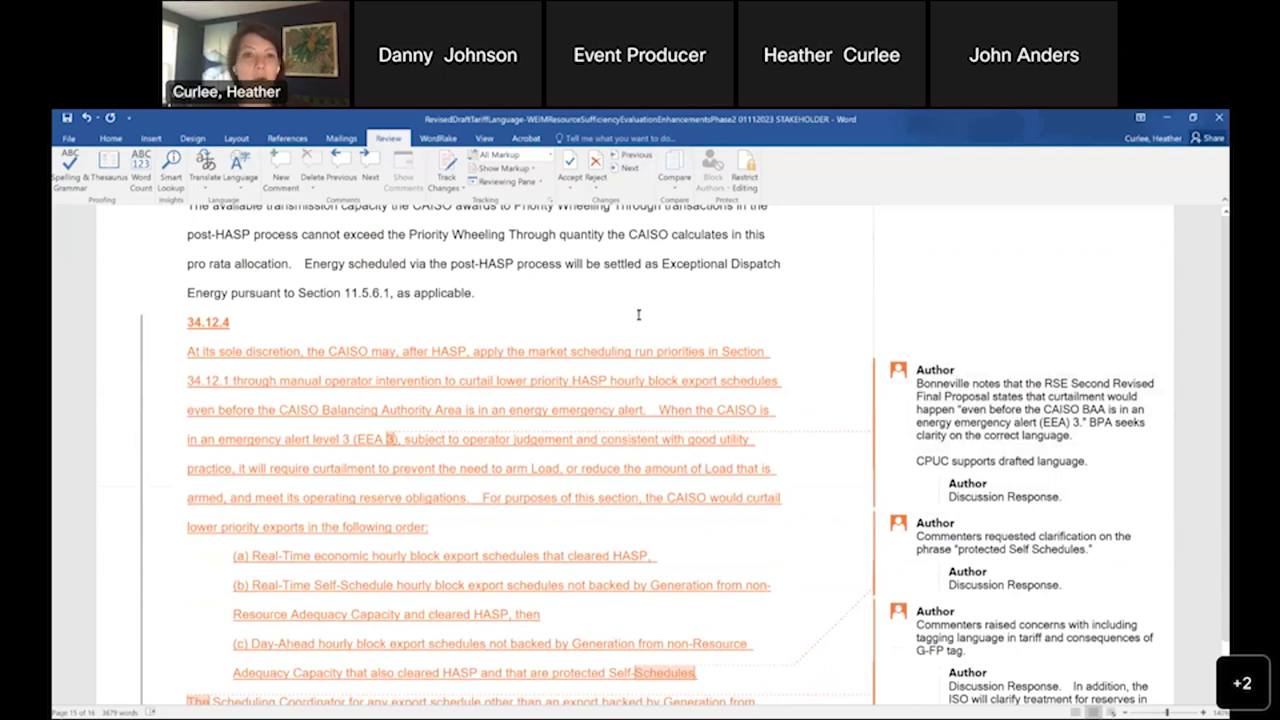
scroll(639, 316, "down", 1)
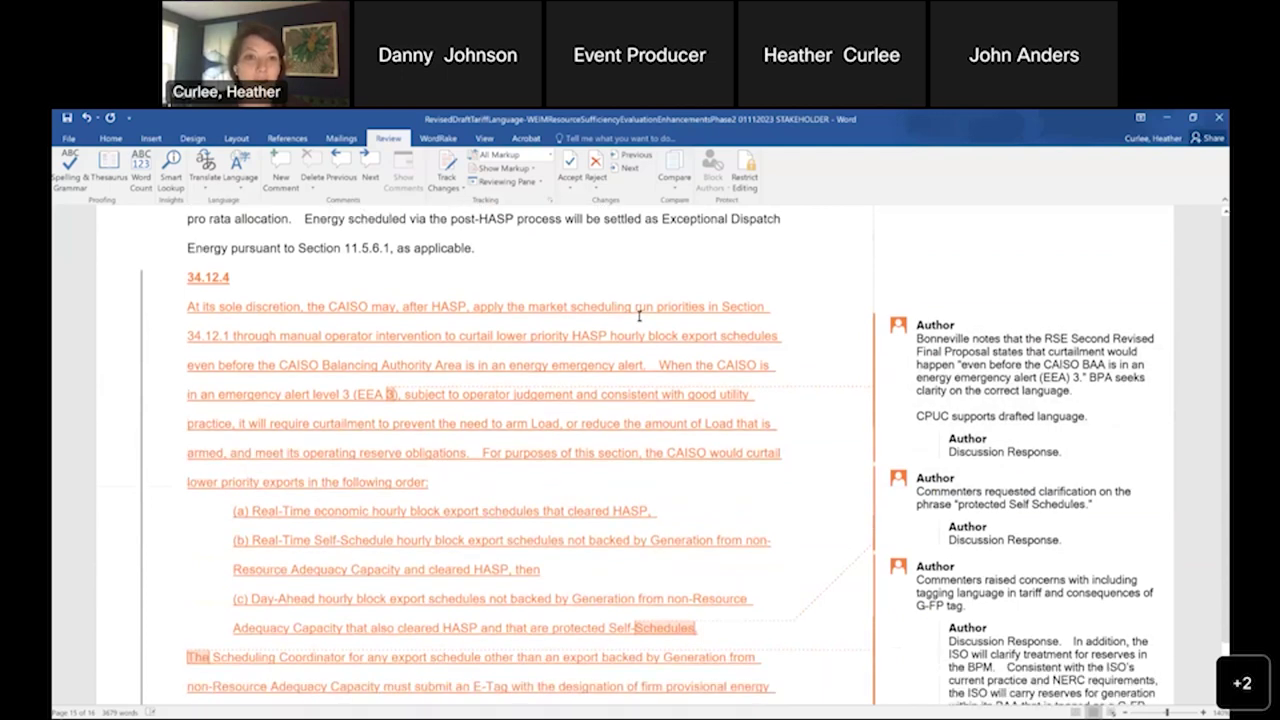
scroll(639, 316, "down", 1)
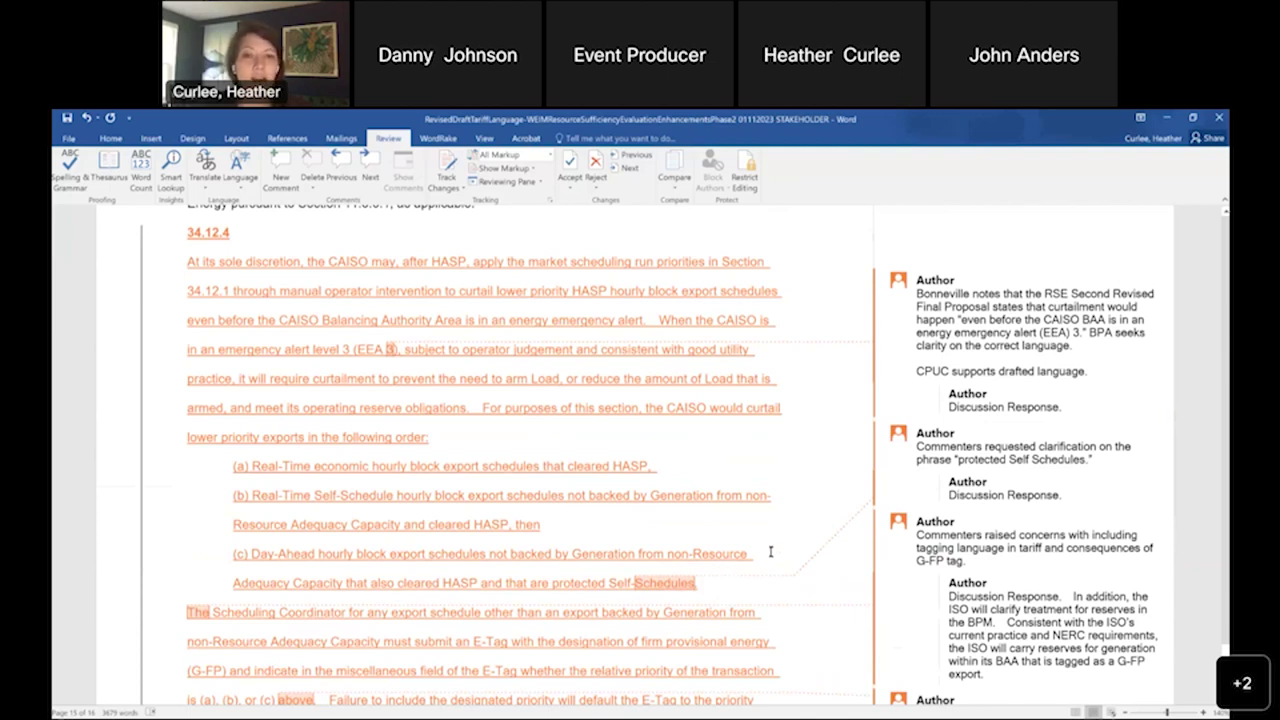
left_click(896, 494)
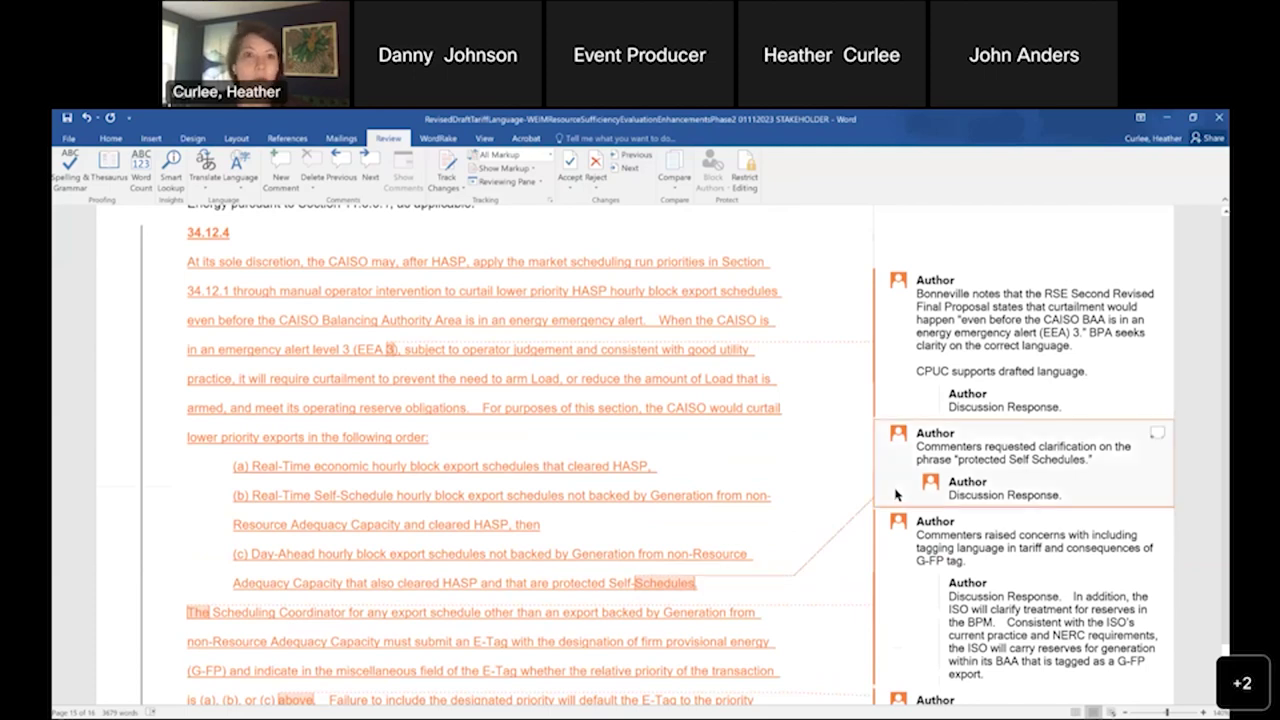
left_click(875, 395)
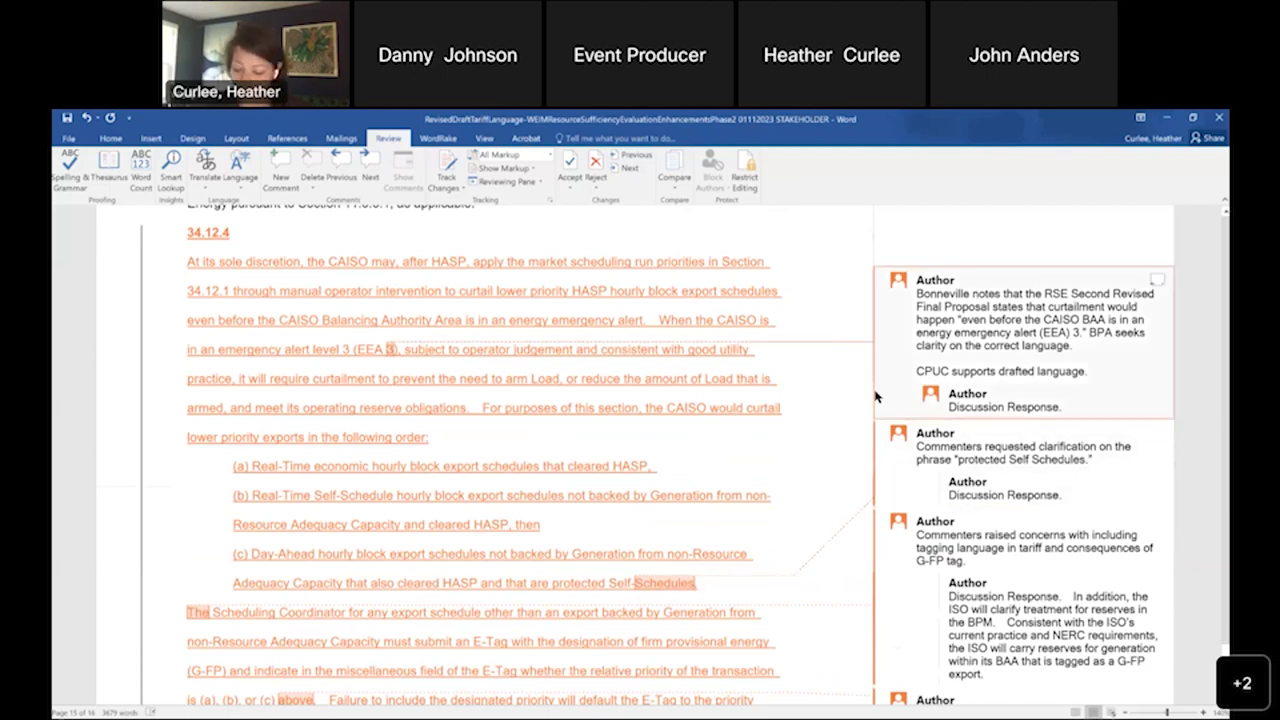
left_click(833, 369)
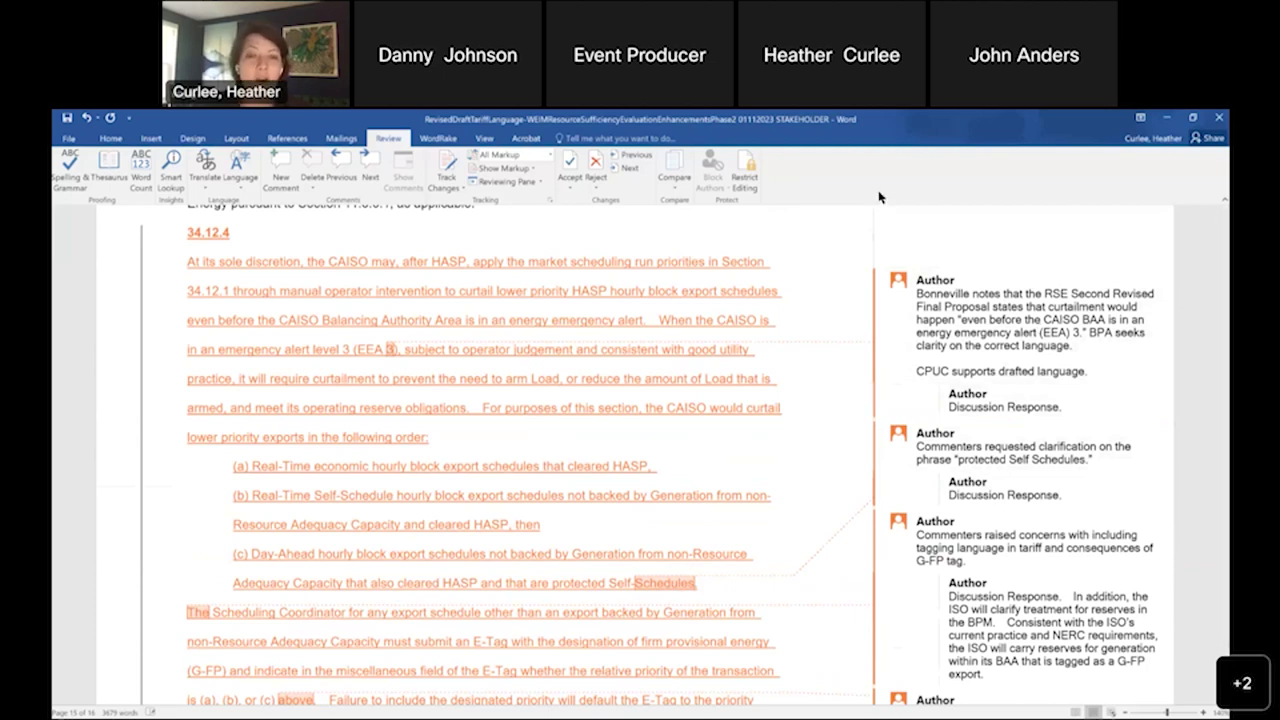
scroll(879, 197, "up", 1)
scroll(879, 197, "up", 5)
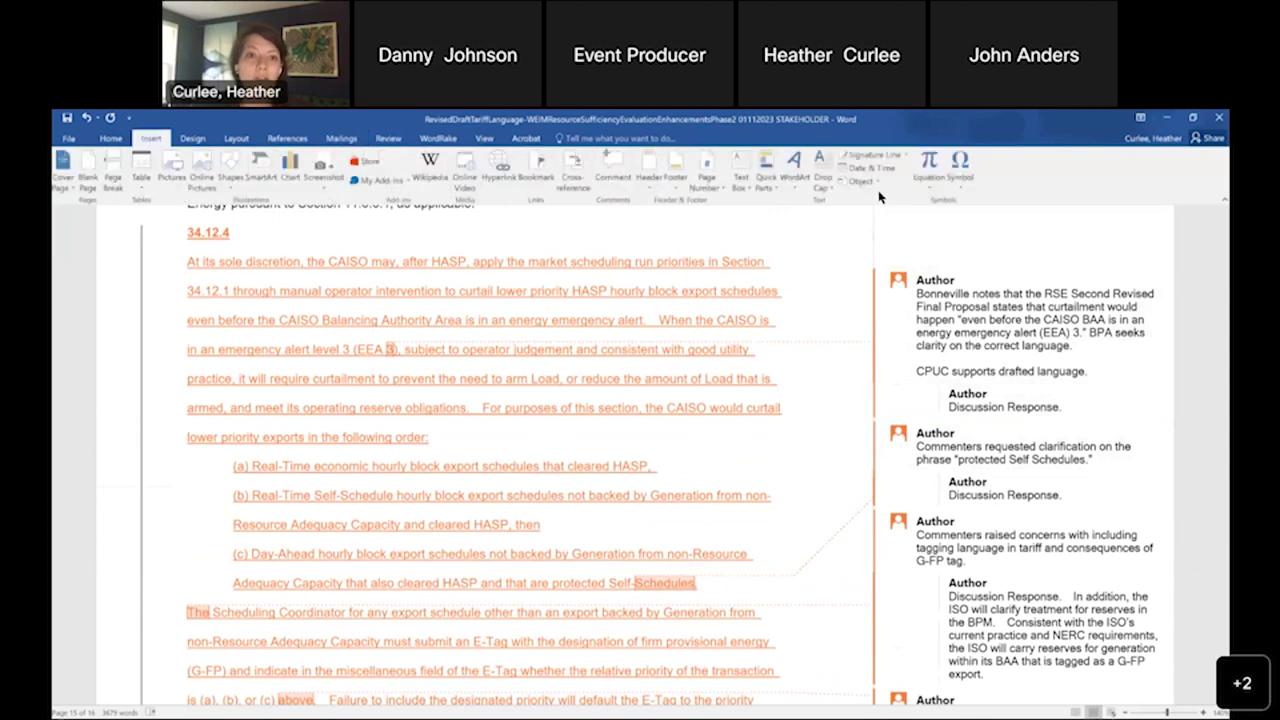
left_click(798, 302)
left_click(800, 303)
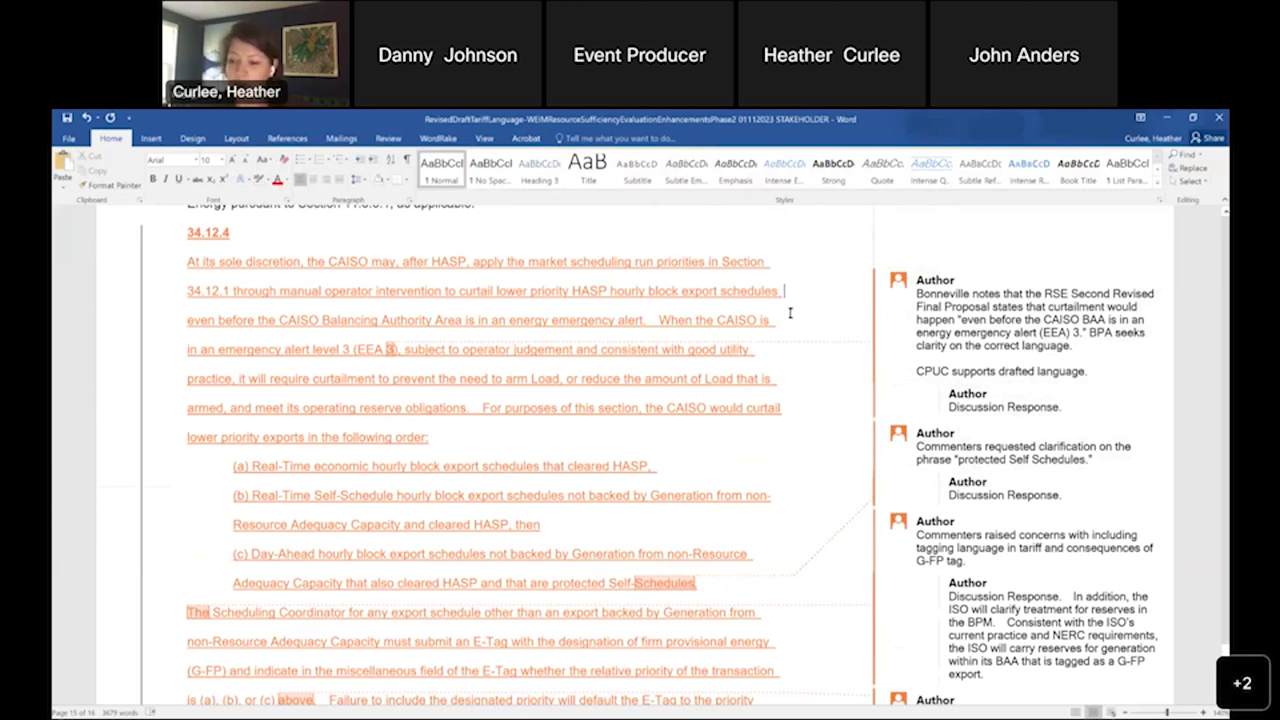
left_click(990, 300)
left_click(786, 291)
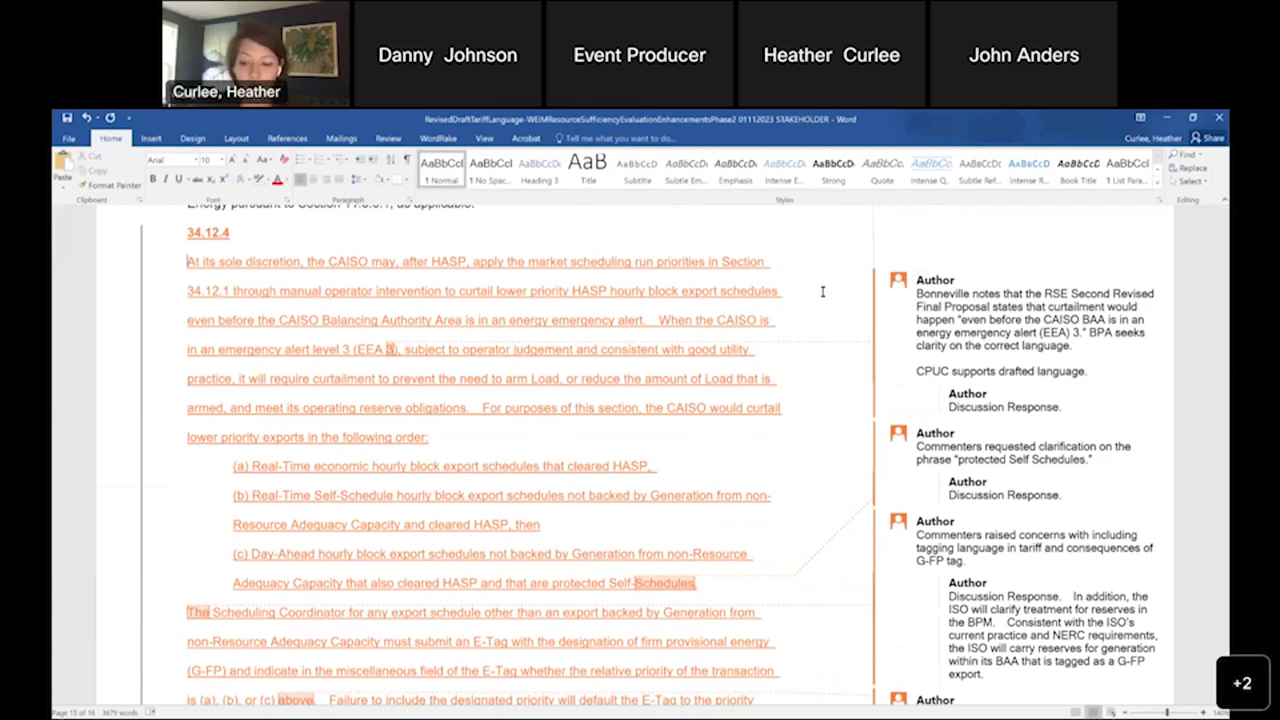
Return to the start of the draft and review Section 29.11(t) and its surcharge calculation with the Six Cities and PacifiCorp comments.
scroll(822, 291, "up", 15)
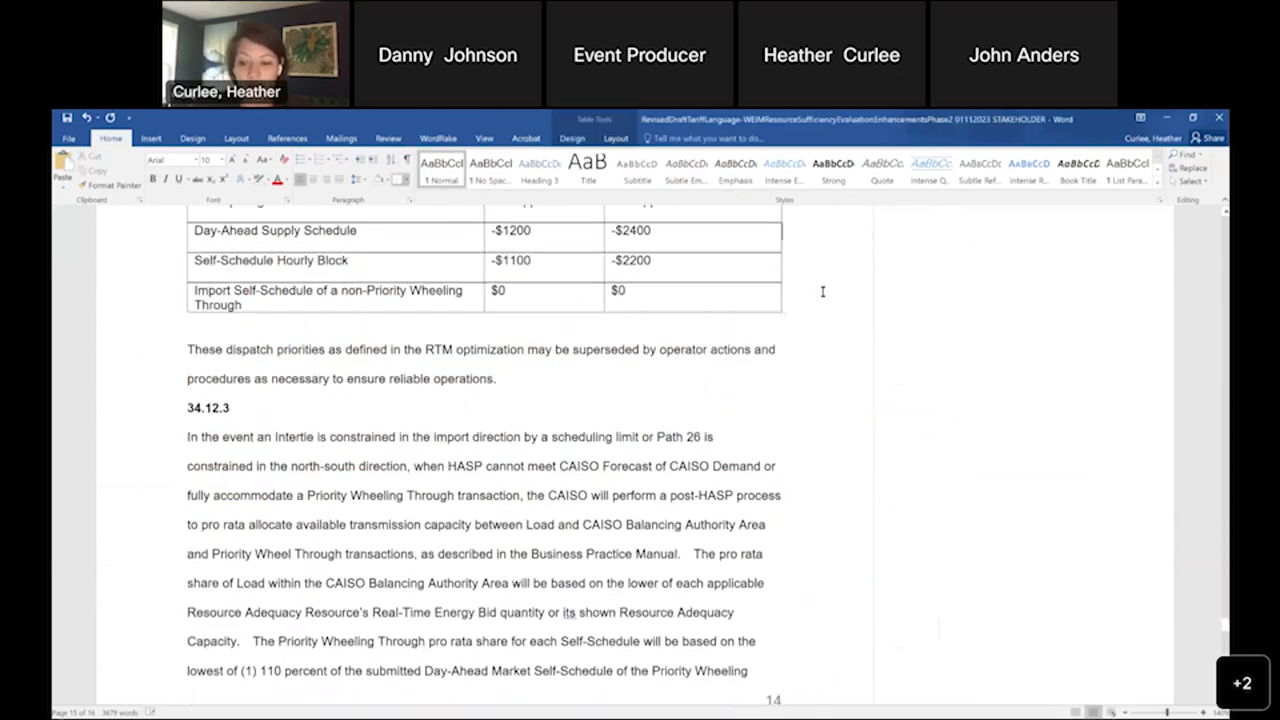
scroll(822, 291, "up", 15)
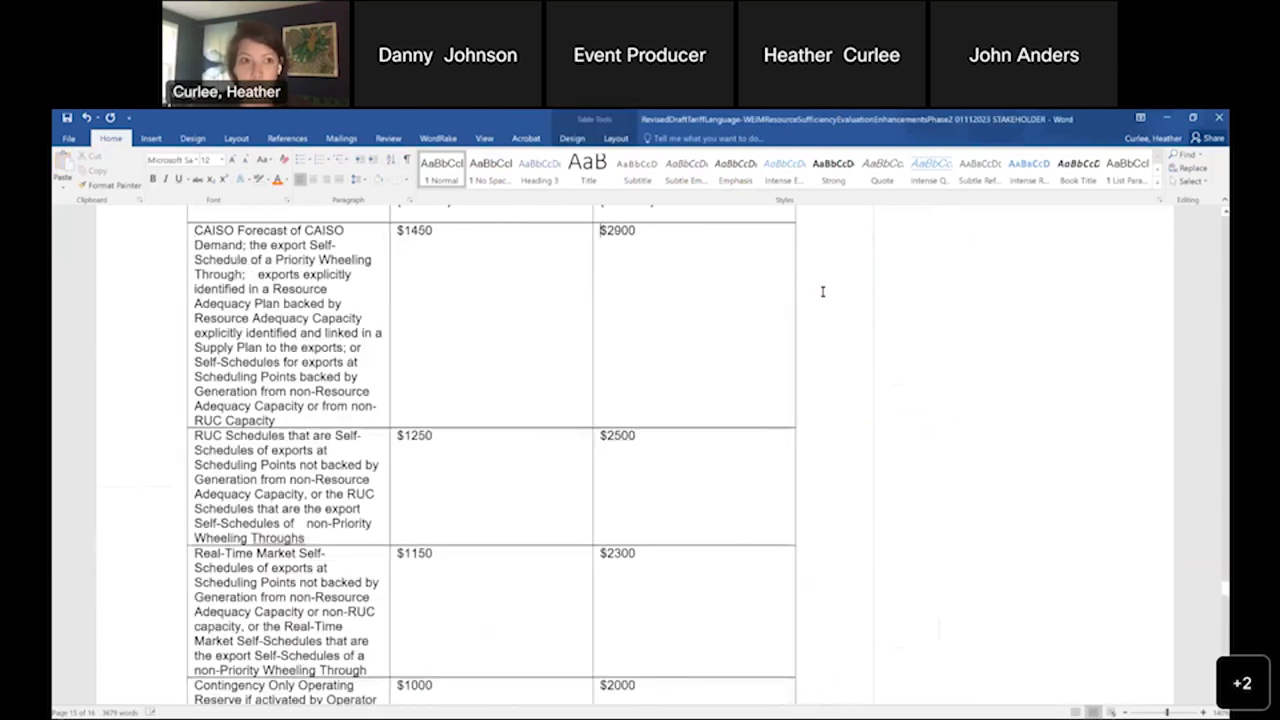
scroll(822, 291, "up", 20)
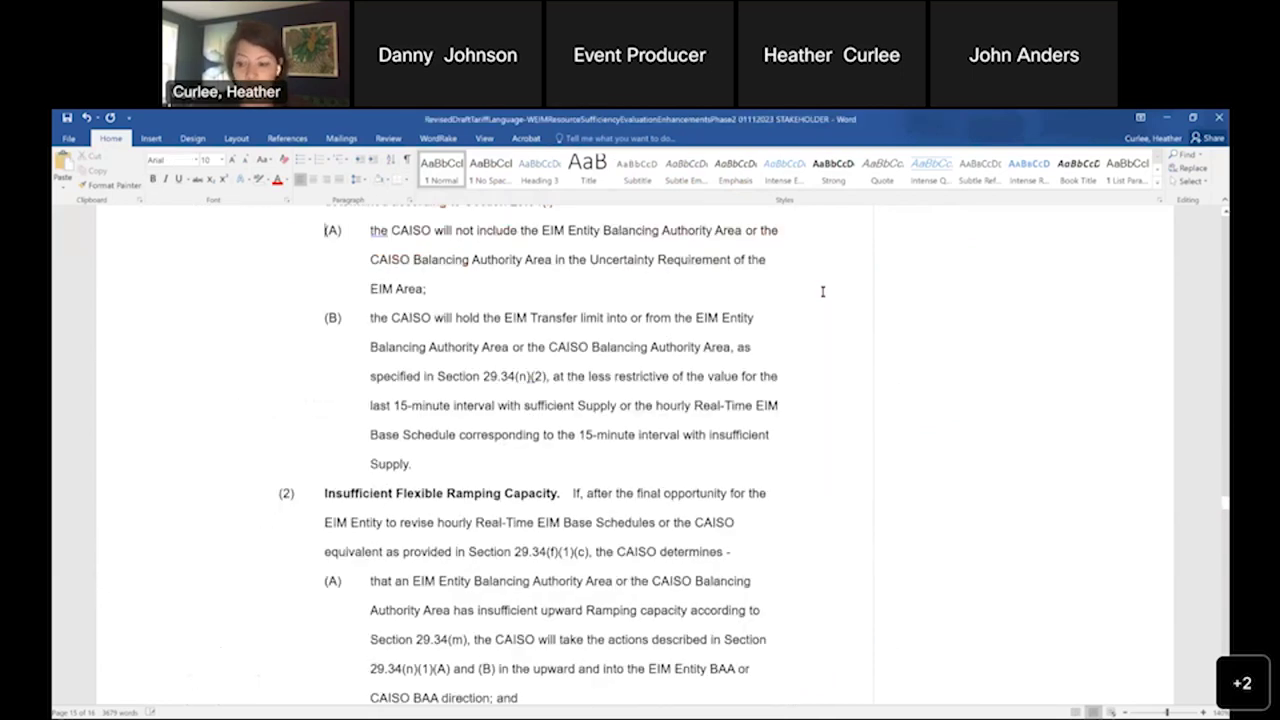
scroll(822, 291, "up", 15)
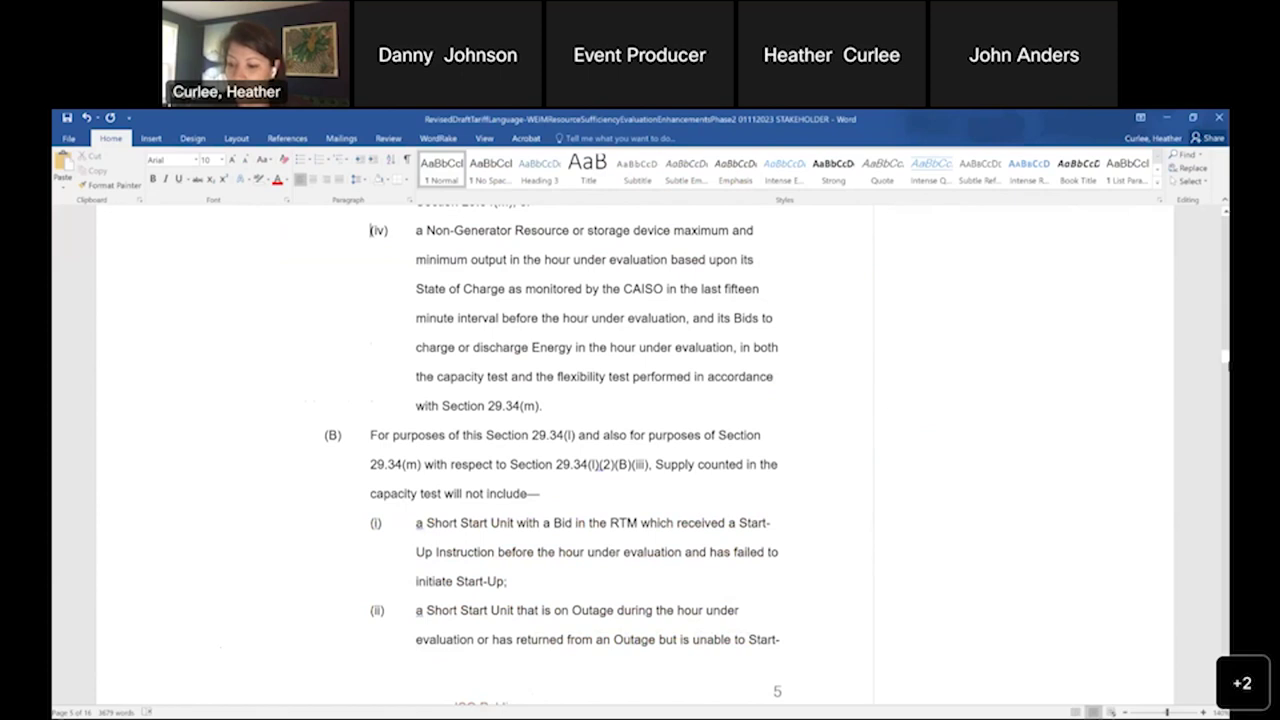
scroll(1218, 220, "down", 9)
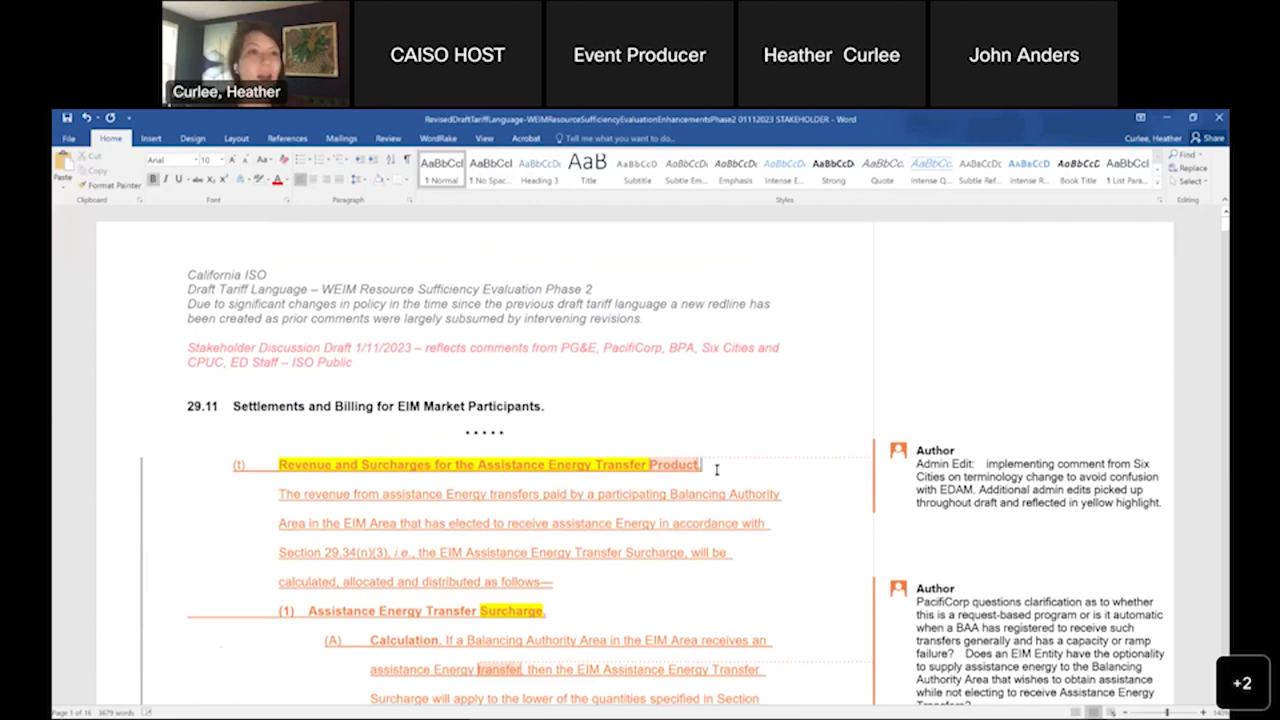
scroll(718, 467, "down", 2)
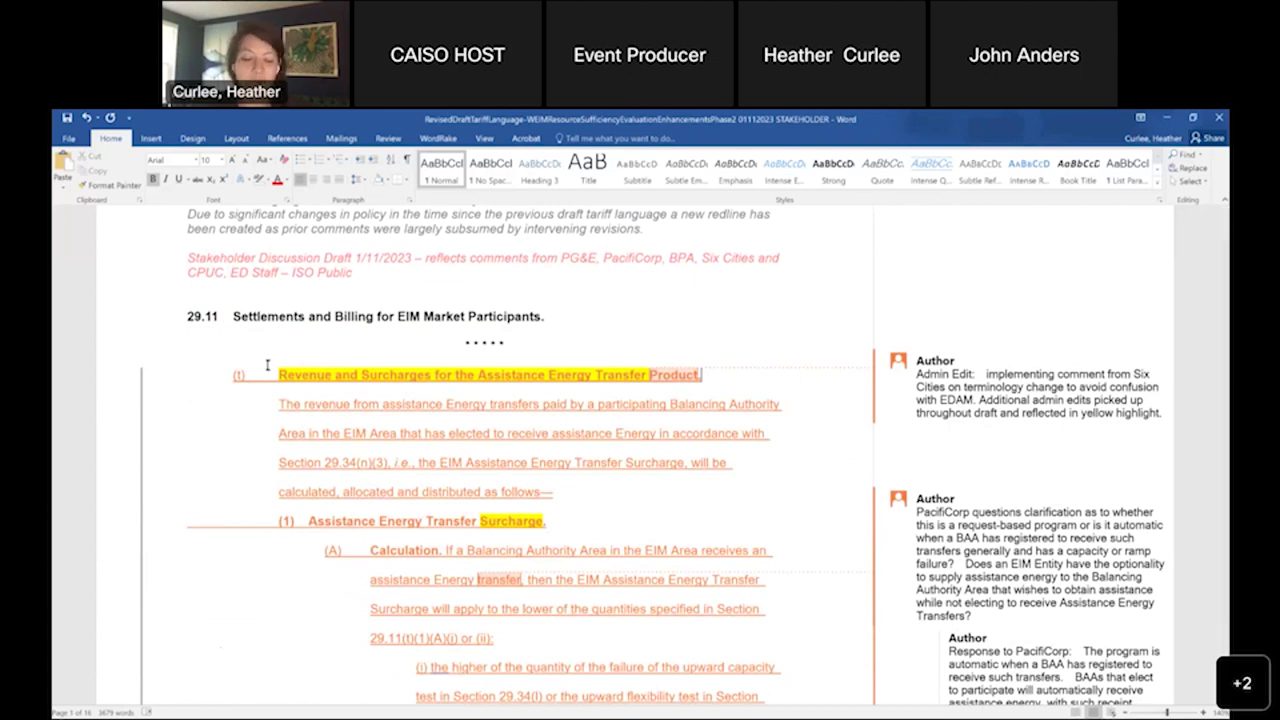
scroll(260, 382, "down", 1)
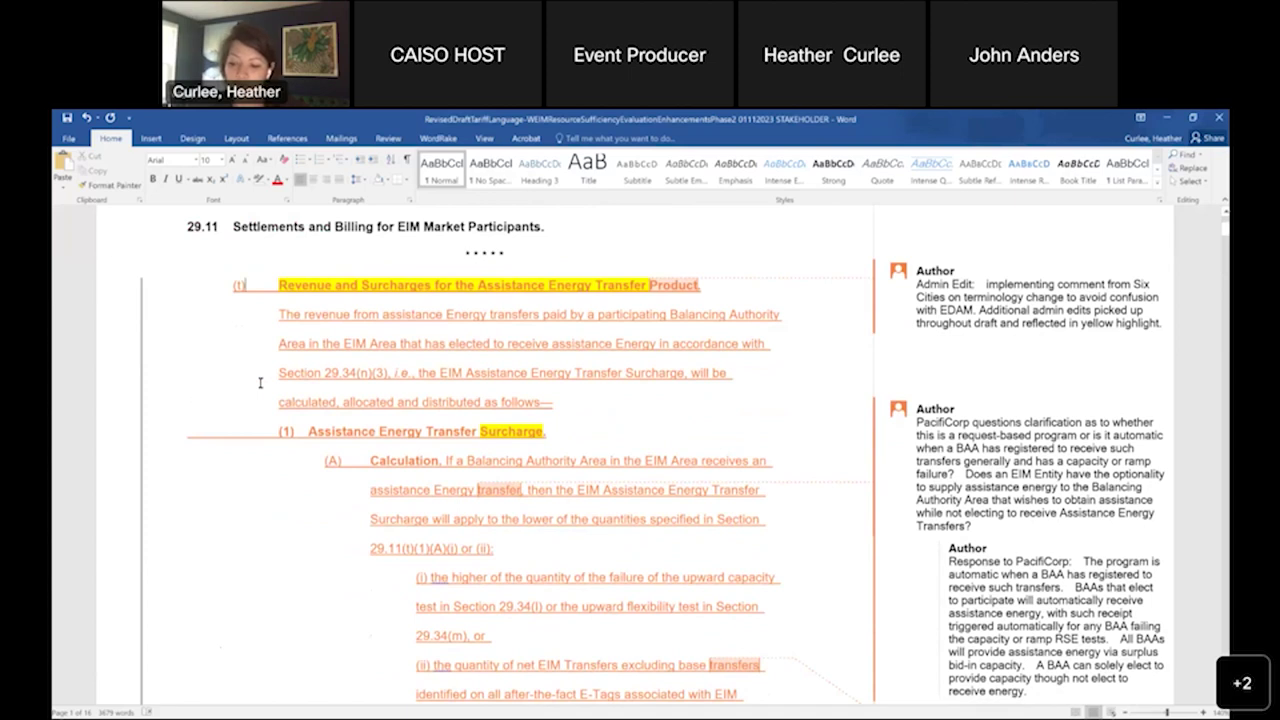
scroll(307, 431, "down", 1)
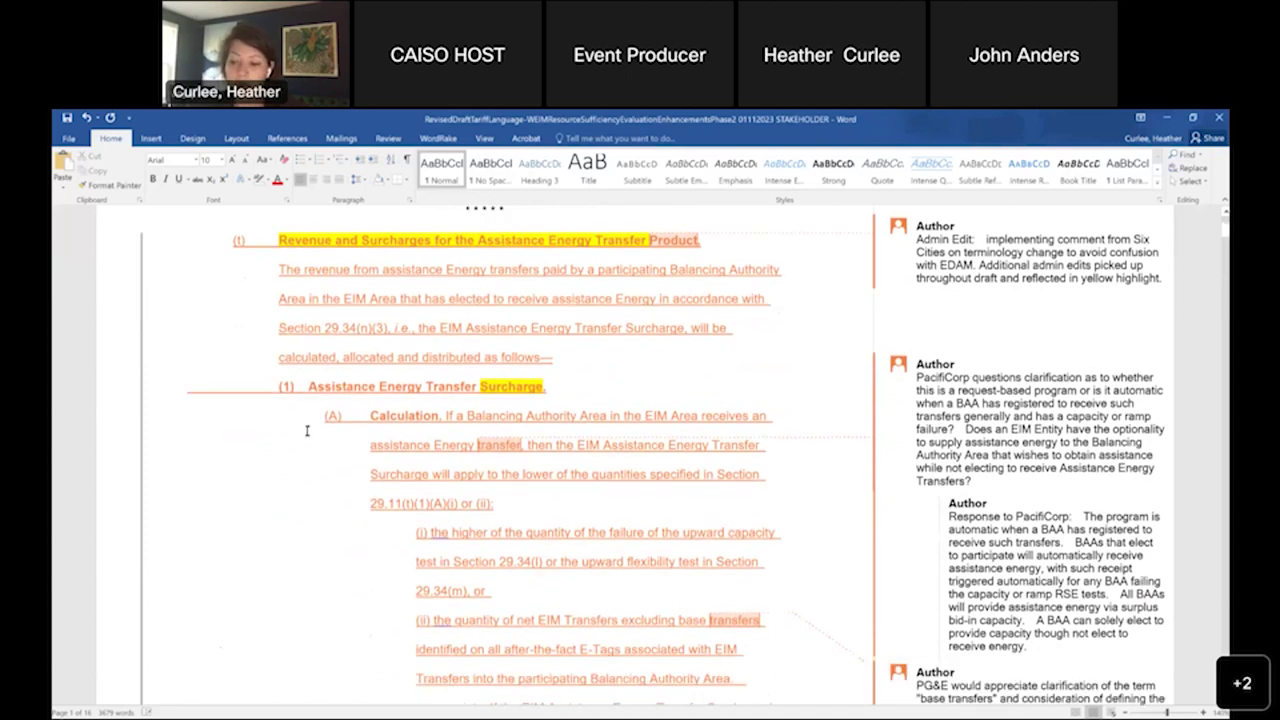
scroll(308, 430, "down", 2)
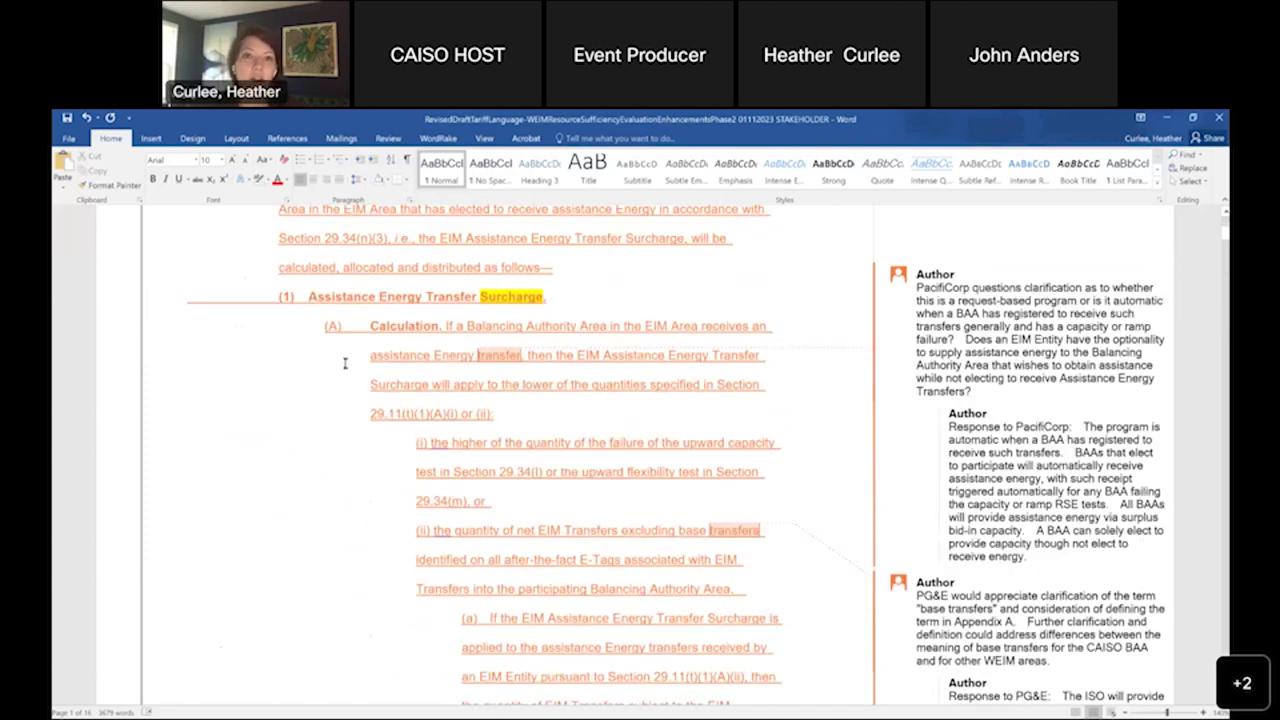
mouse_move(401, 283)
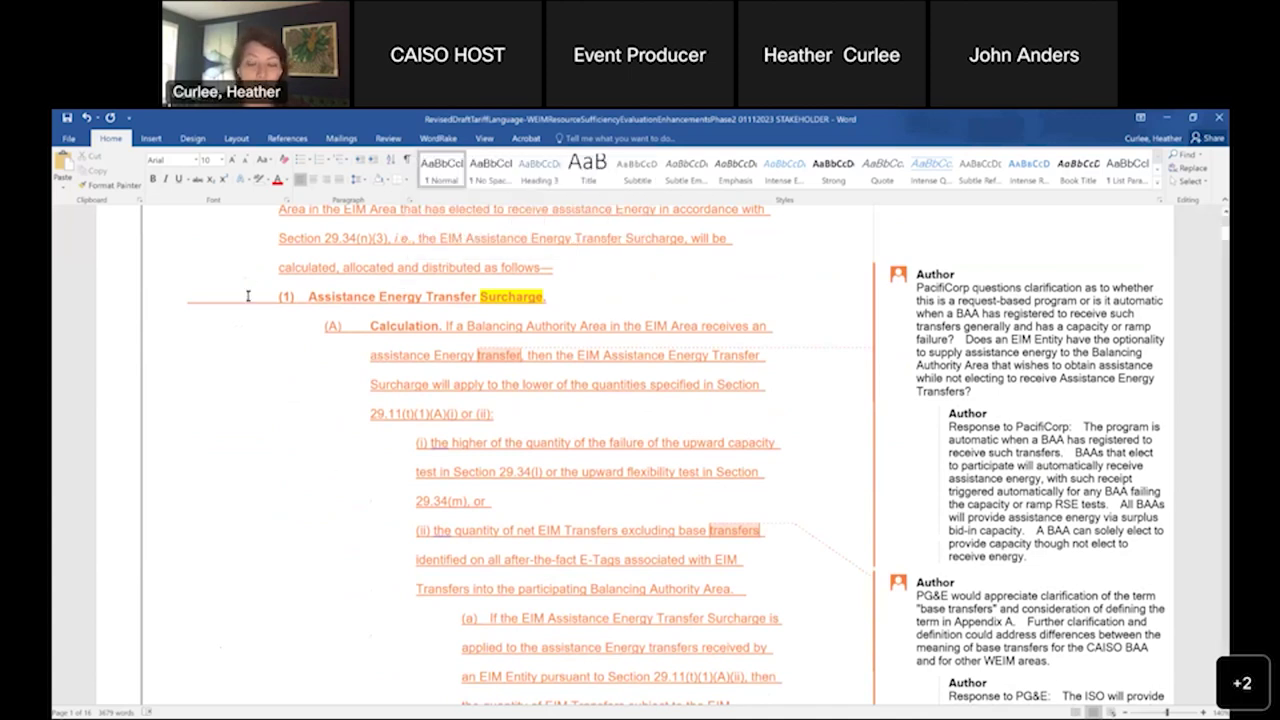
mouse_move(248, 296)
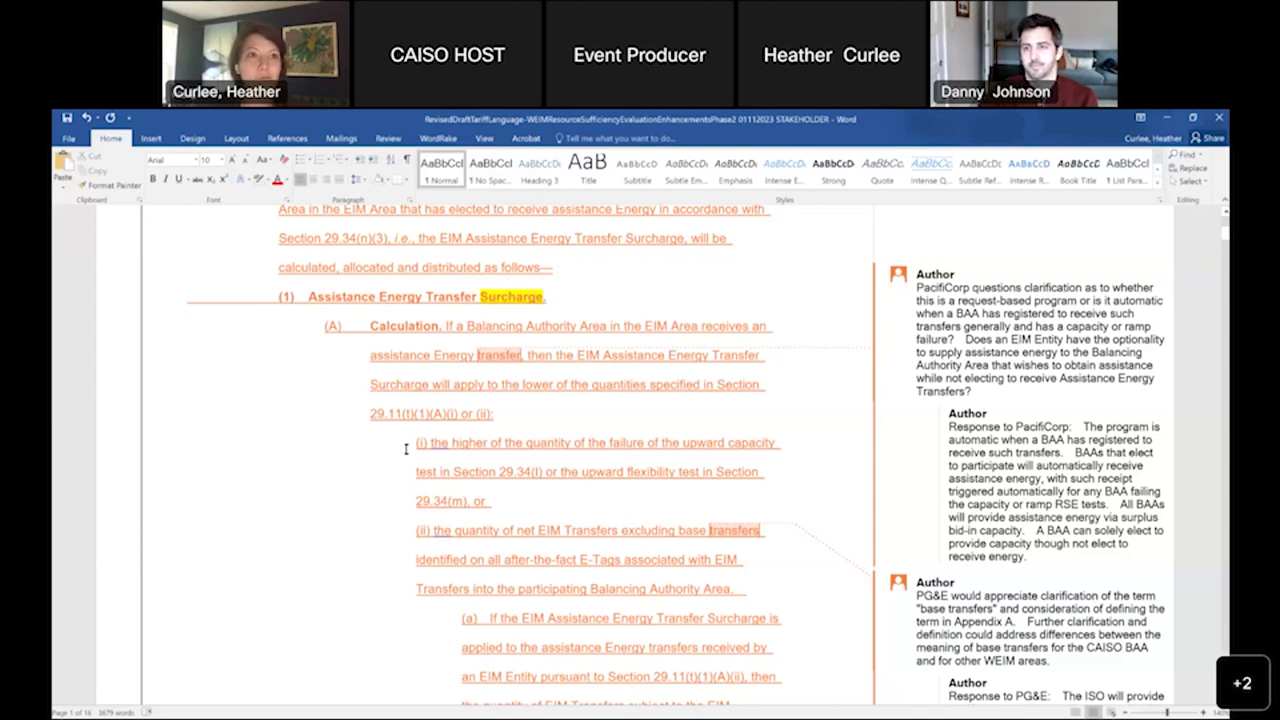
Insert the word "scheduled" between "base" and "transfers" in Section 29.11(t)(1)(A)(ii).
scroll(410, 441, "down", 2)
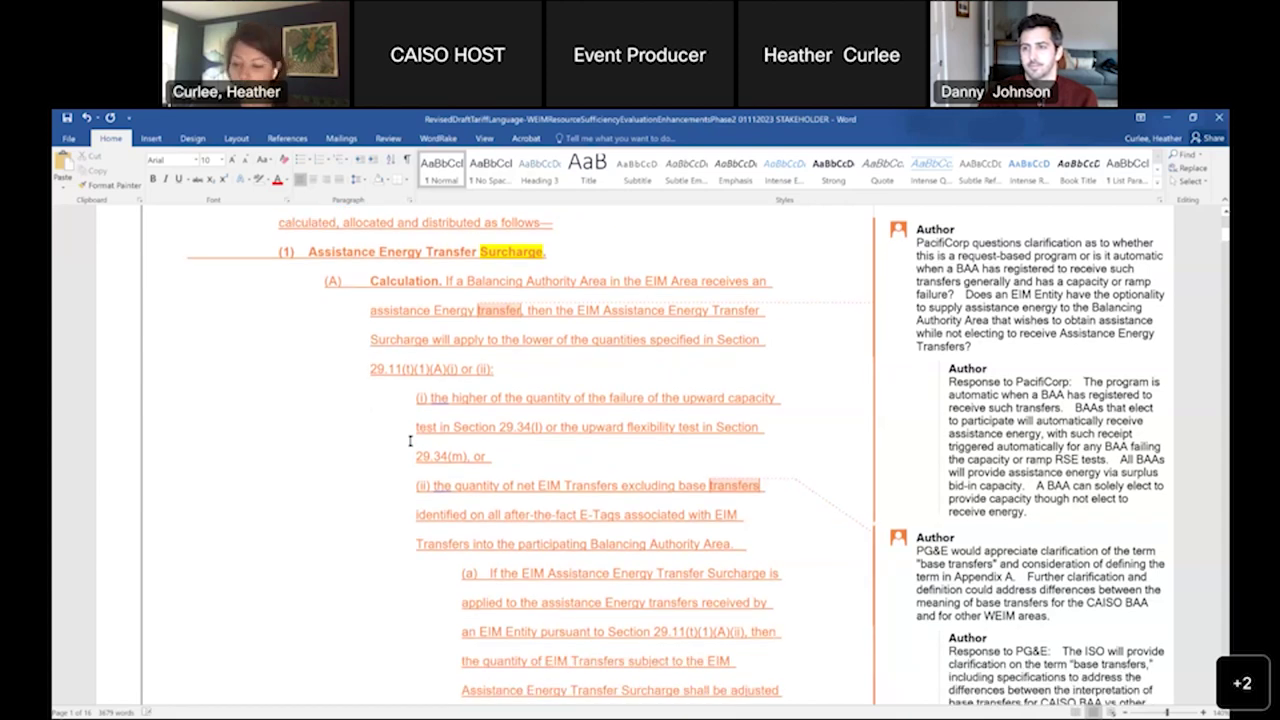
scroll(410, 441, "down", 2)
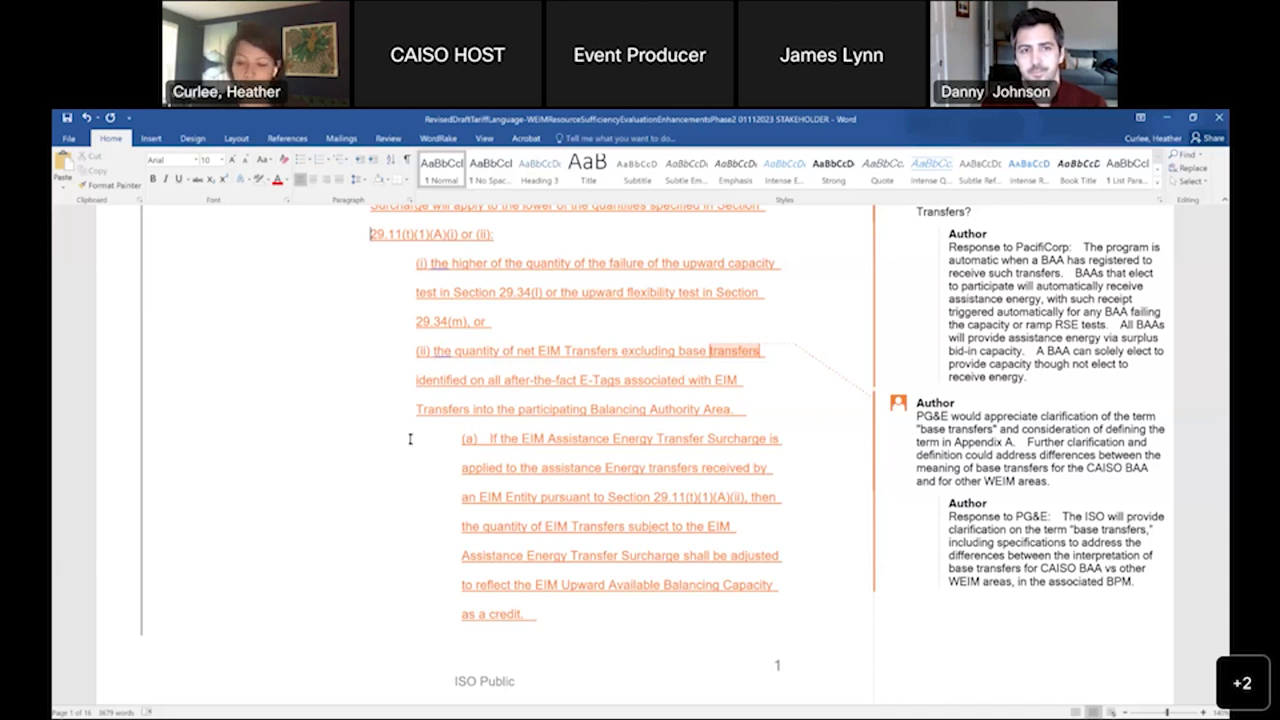
left_click(708, 350)
type("sch")
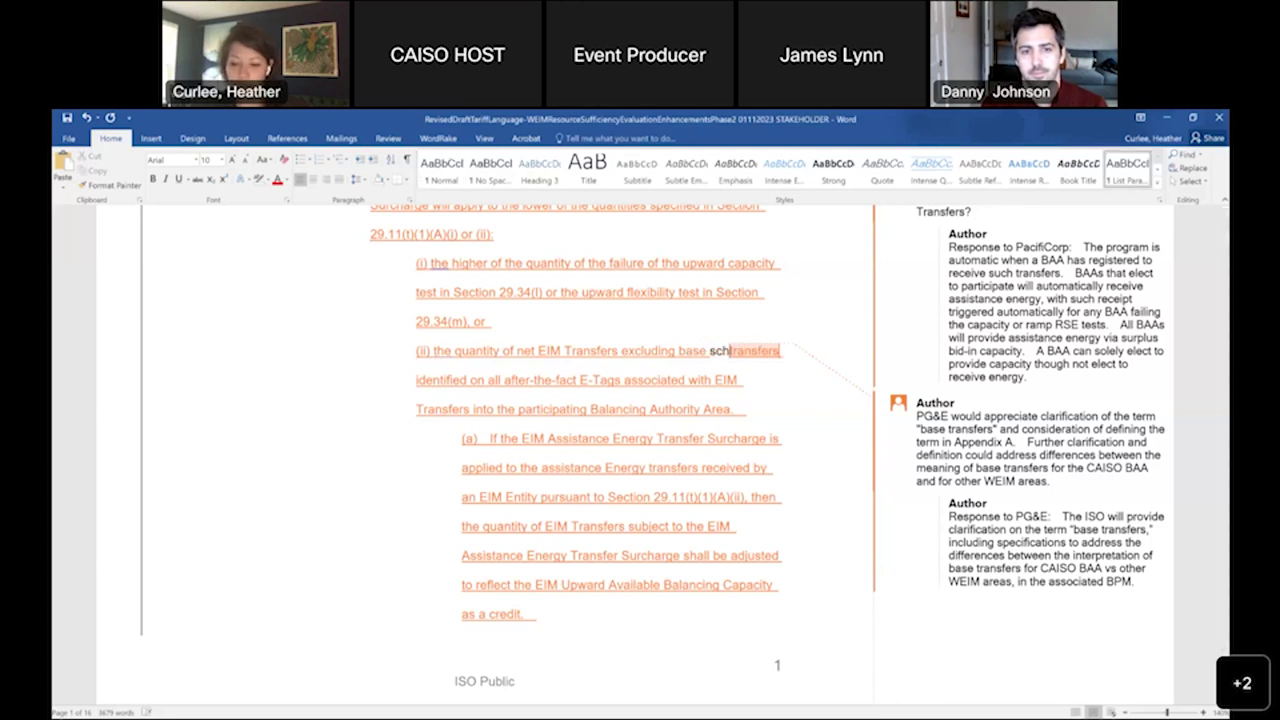
type("eduled")
Highlight the inserted word "scheduled" in yellow.
key("shift+Left")
key("shift+Left")
key("shift+Left")
key("shift+Left")
key("shift+Left")
key("shift+Left")
key("shift+Left")
key("shift+Left")
key("shift+Left")
key("shift+Left")
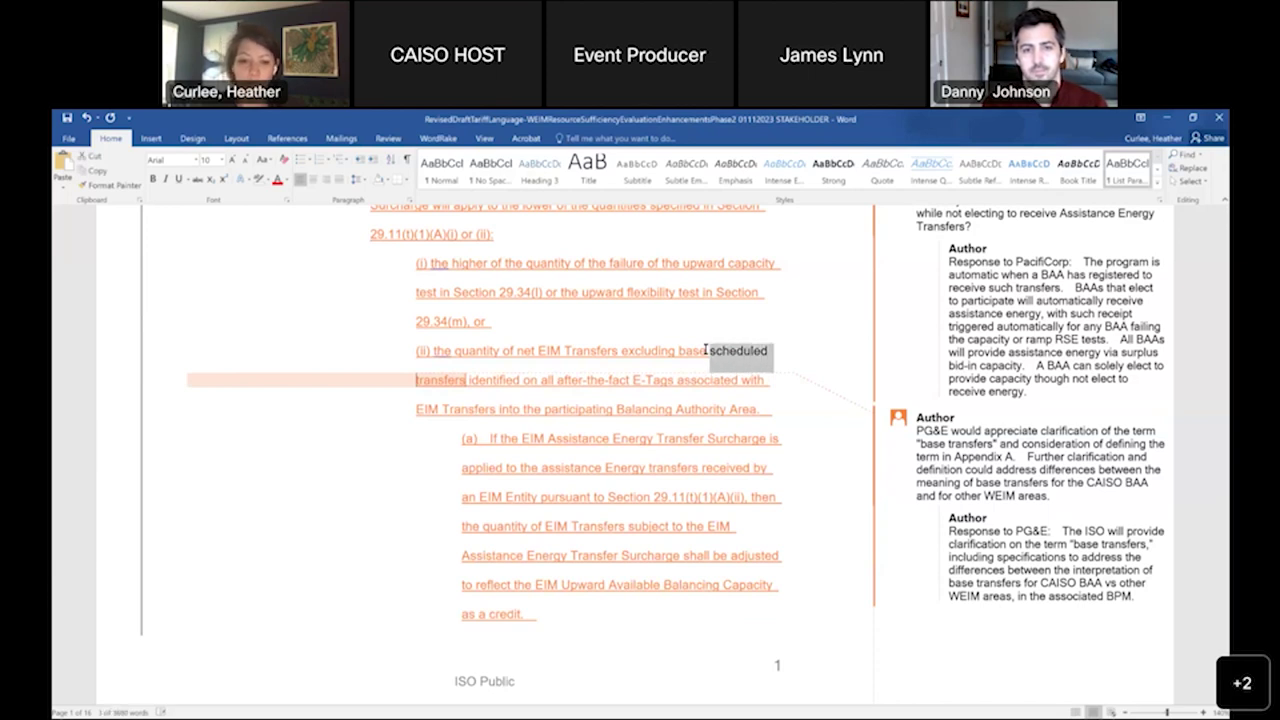
left_click(268, 181)
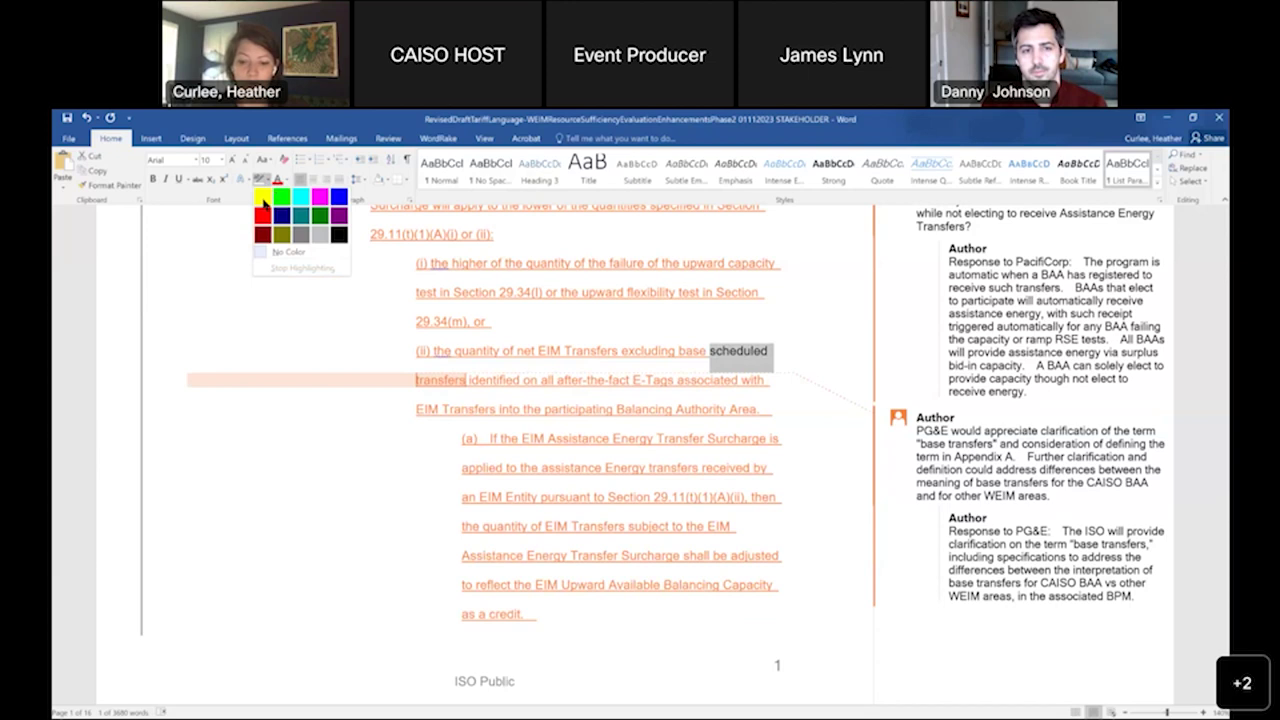
left_click(263, 200)
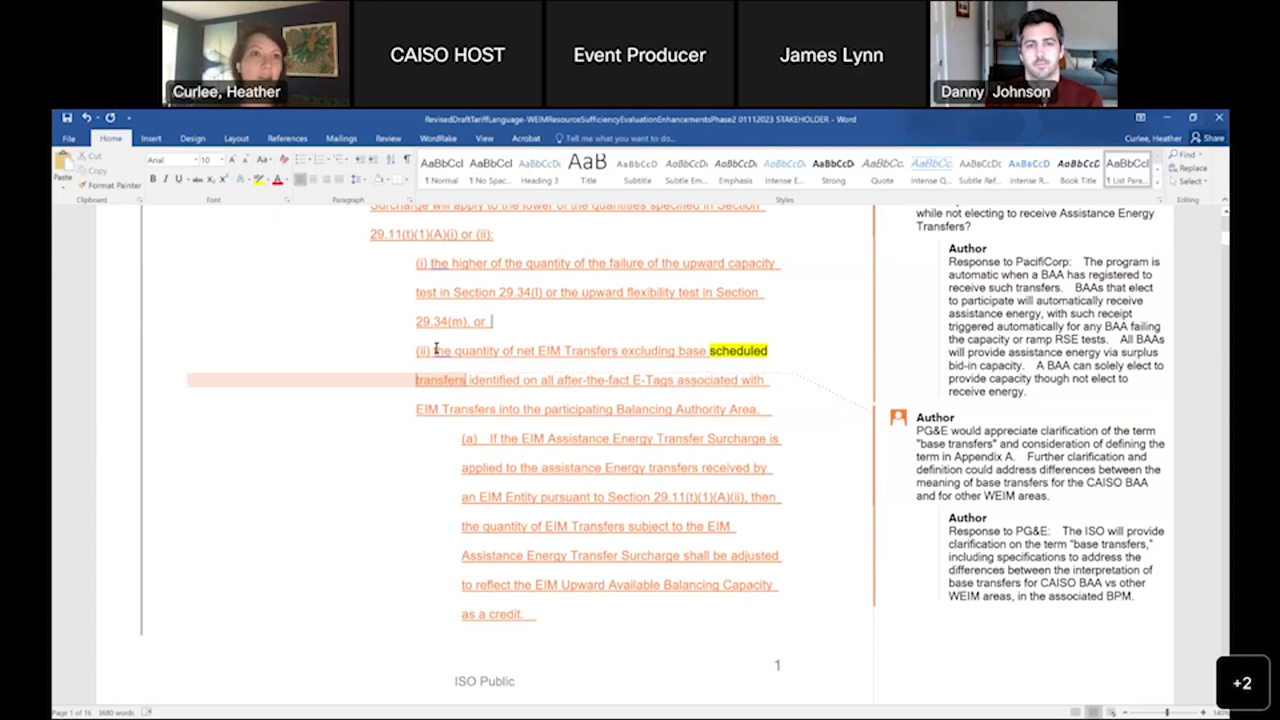
Examine the CAISO Regulation Up credit in paragraph (b) and the Allocation clause alongside PG&E's clarification requests.
mouse_move(436, 348)
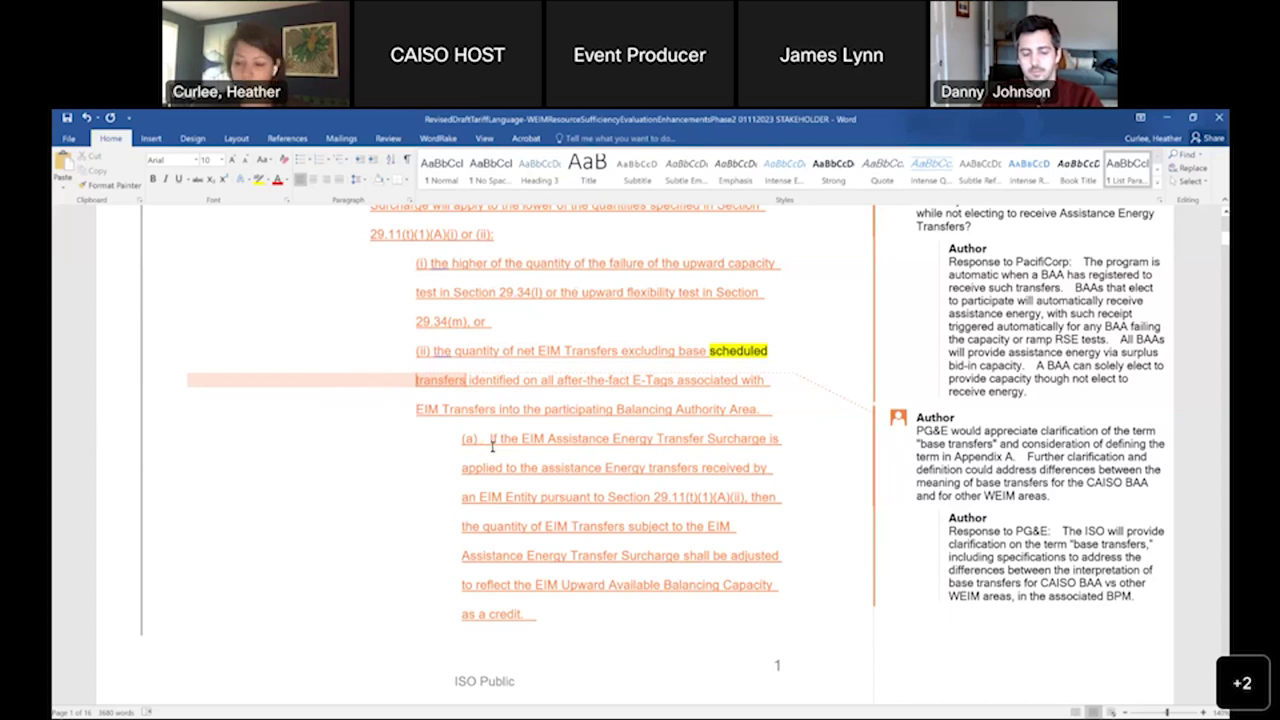
scroll(492, 447, "down", 10)
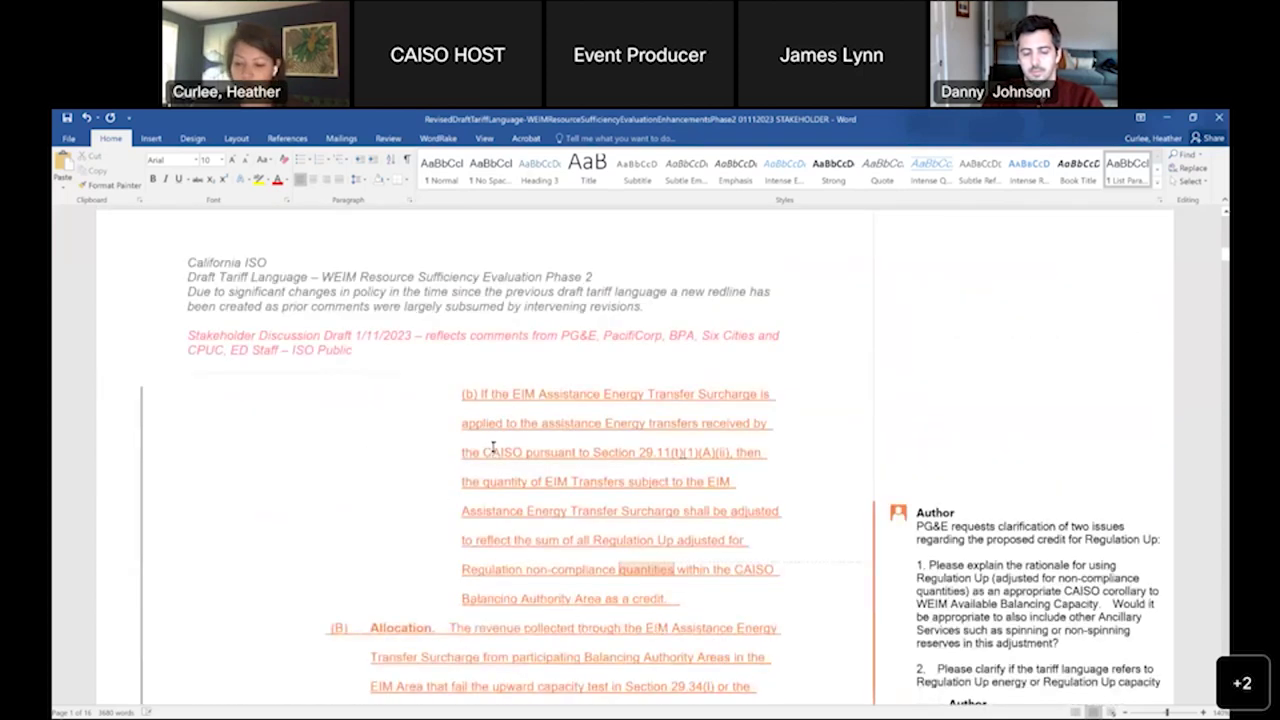
scroll(492, 447, "down", 1)
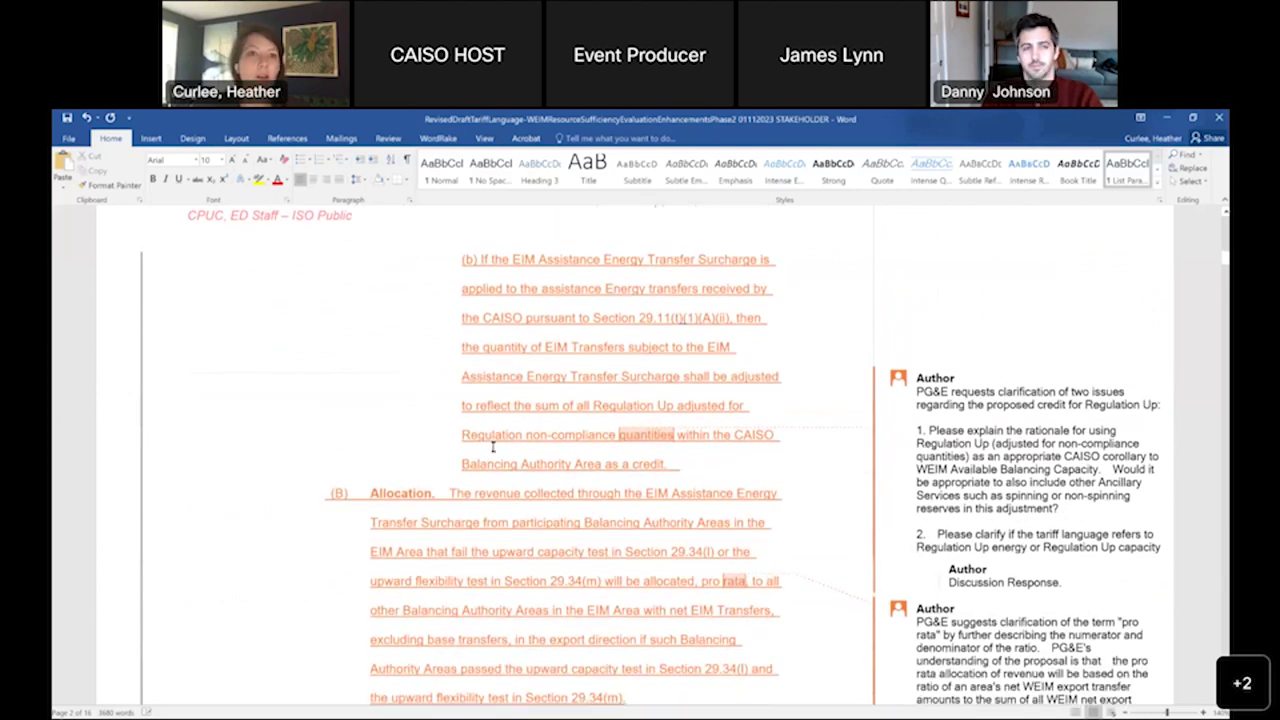
Review paragraph (b) and the Allocation and Distribution clauses through Assistance Energy Transfer Surcharges, with PG&E's pro rata and sub-allocation comments.
scroll(492, 447, "up", 2)
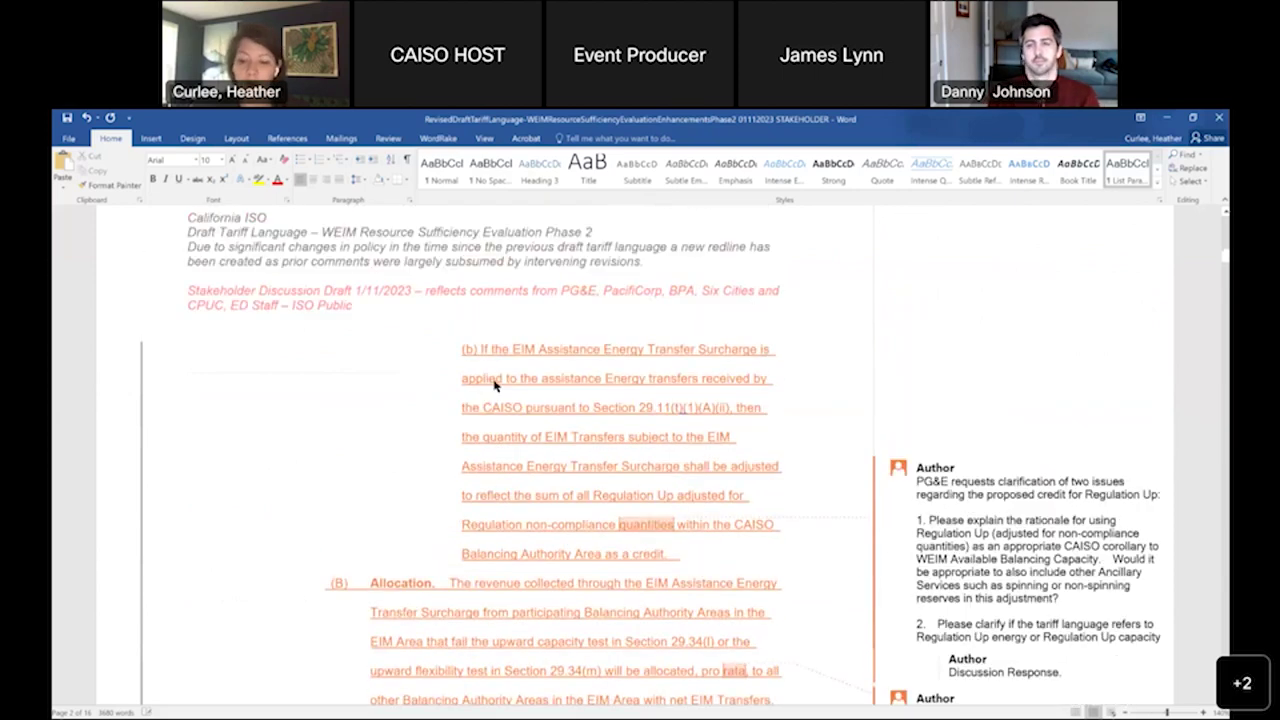
scroll(494, 383, "up", 4)
scroll(507, 337, "down", 5)
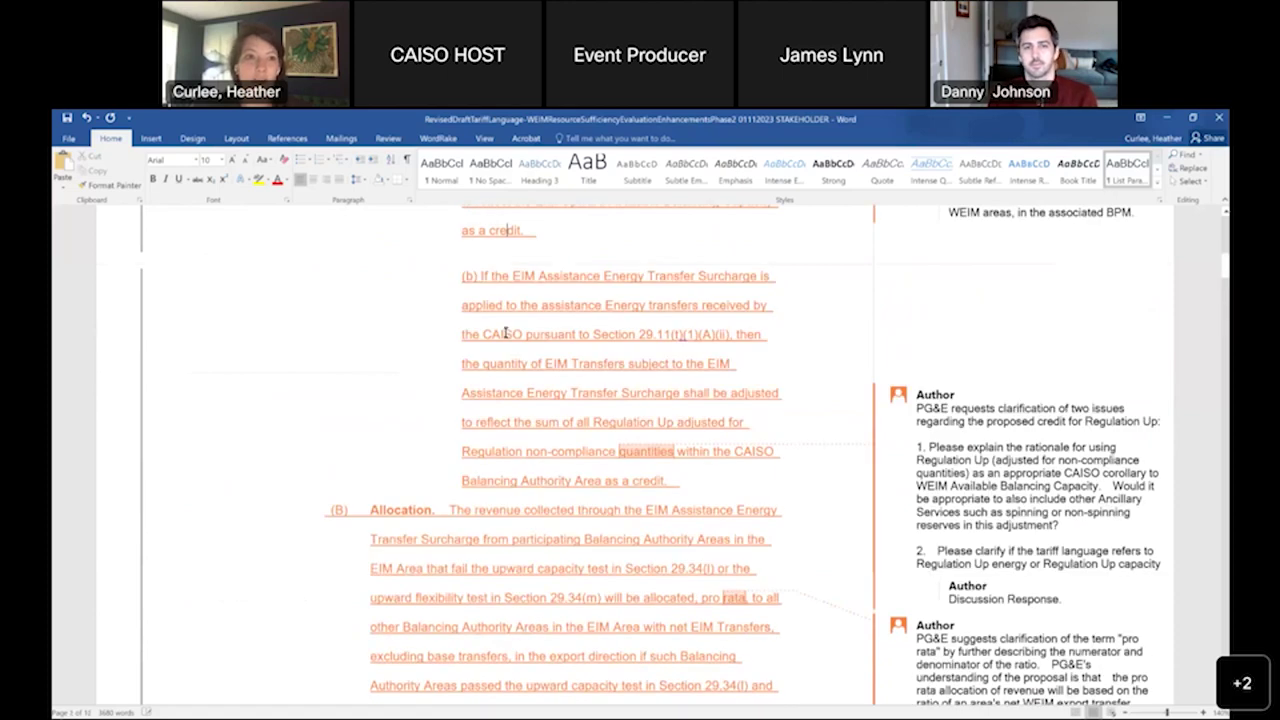
scroll(410, 346, "up", 3)
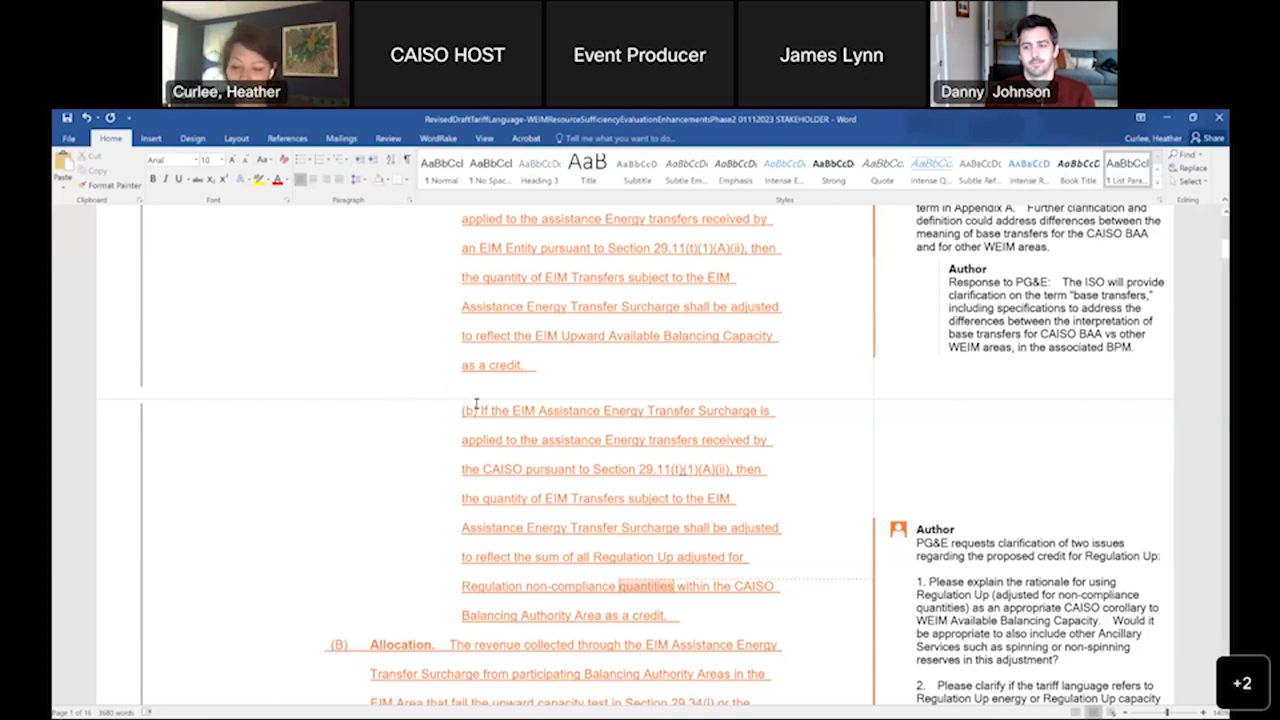
scroll(441, 413, "down", 3)
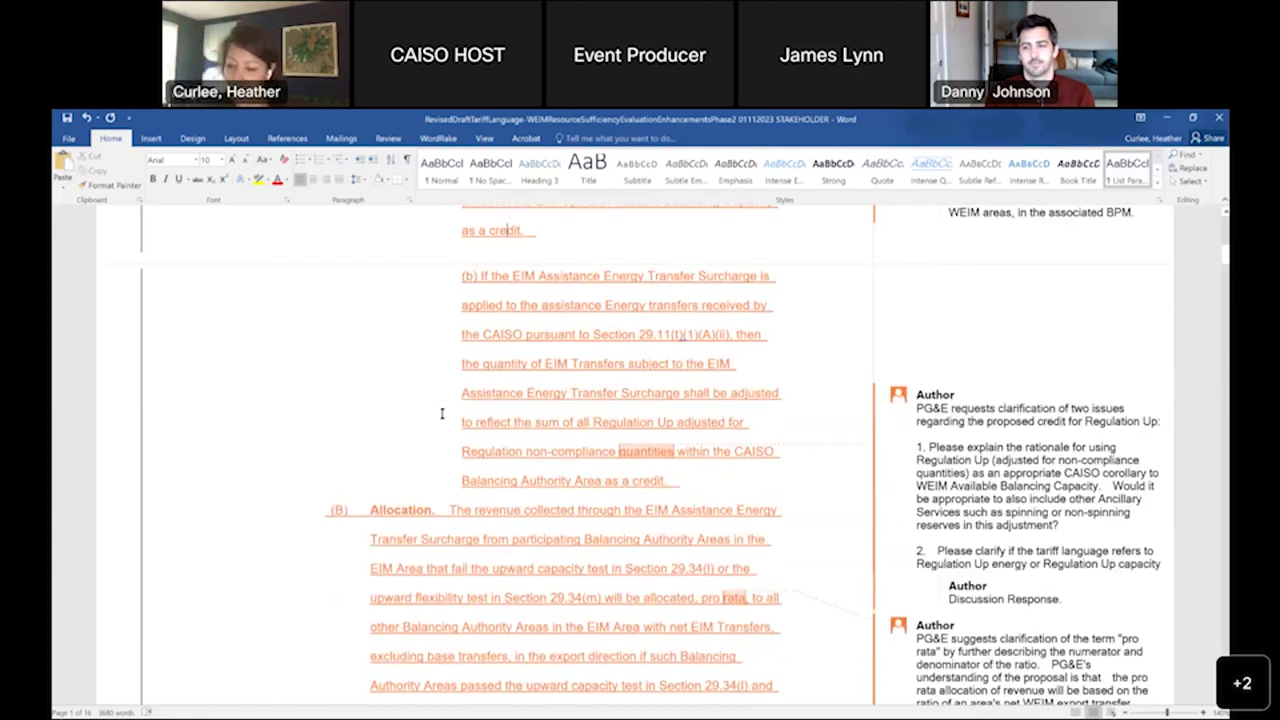
scroll(441, 413, "down", 3)
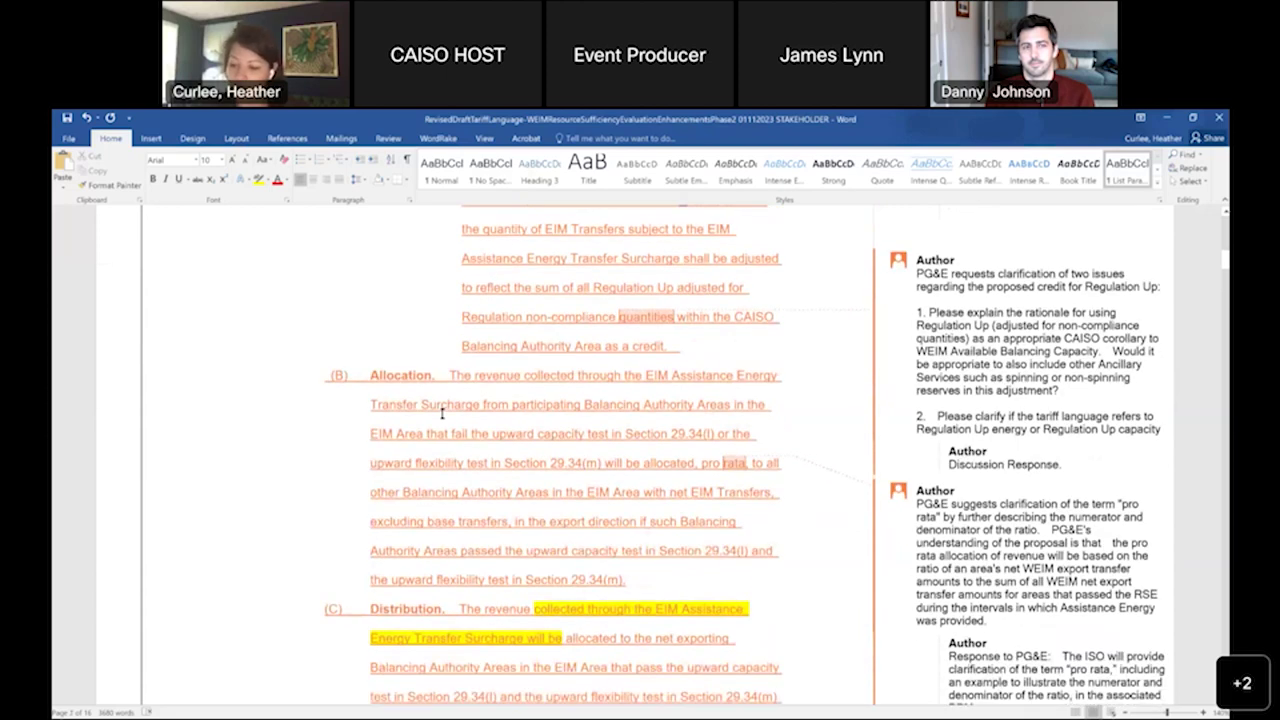
scroll(441, 413, "down", 2)
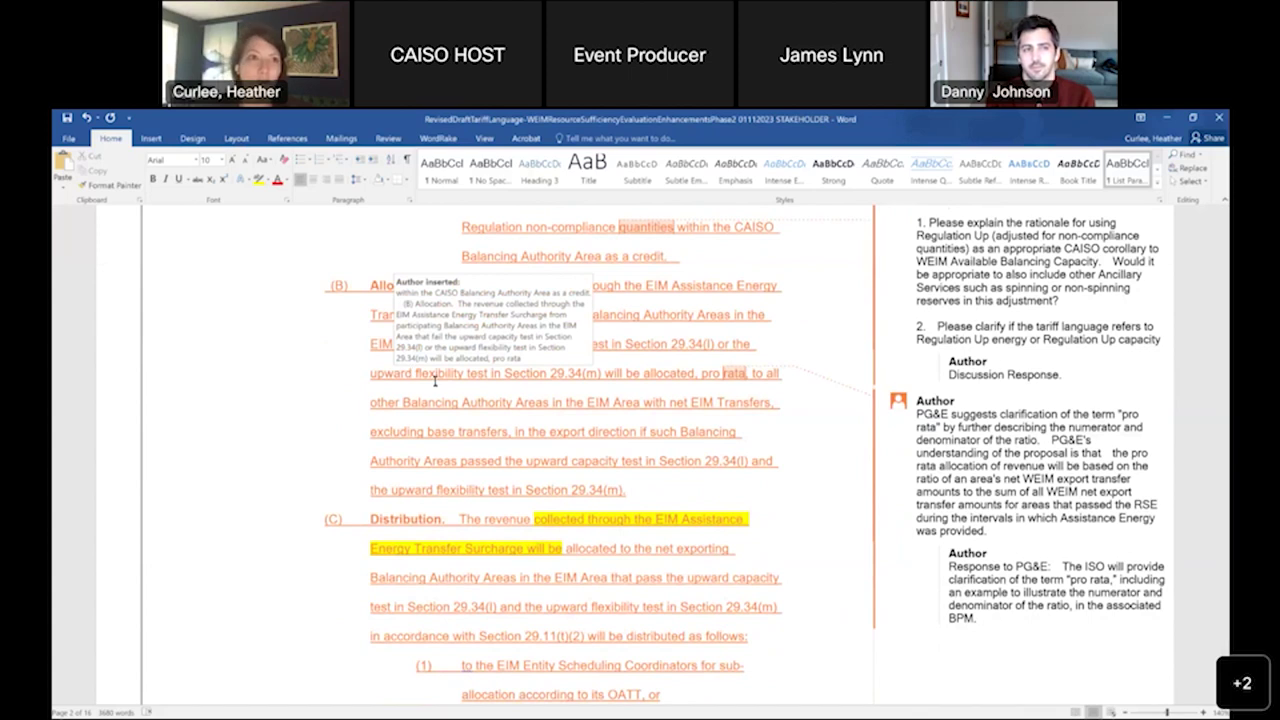
scroll(441, 385, "down", 2)
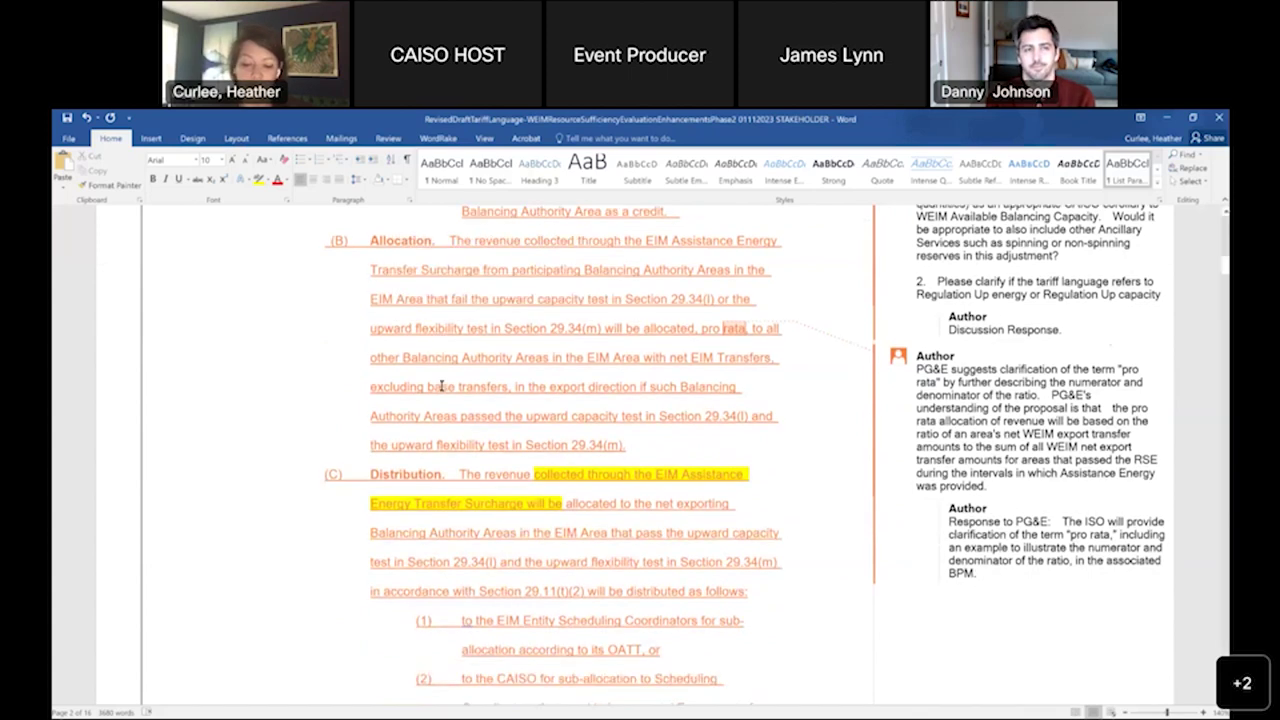
scroll(441, 385, "down", 4)
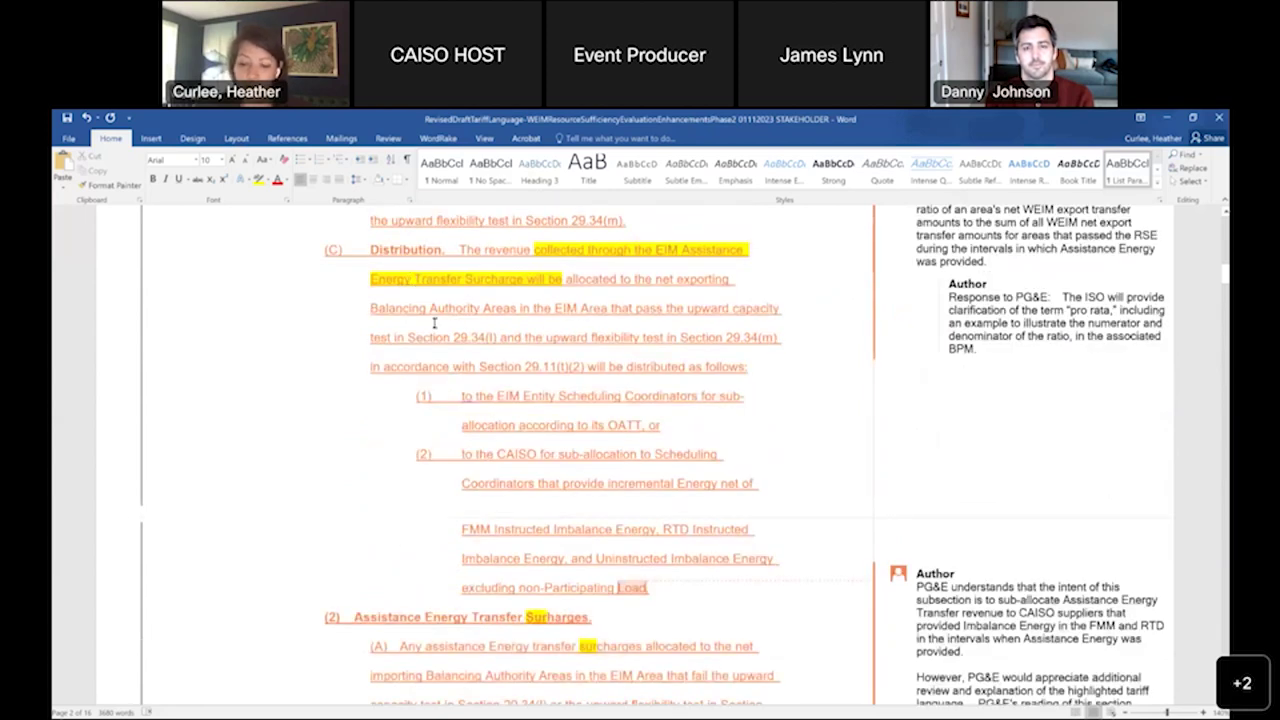
scroll(434, 323, "down", 7)
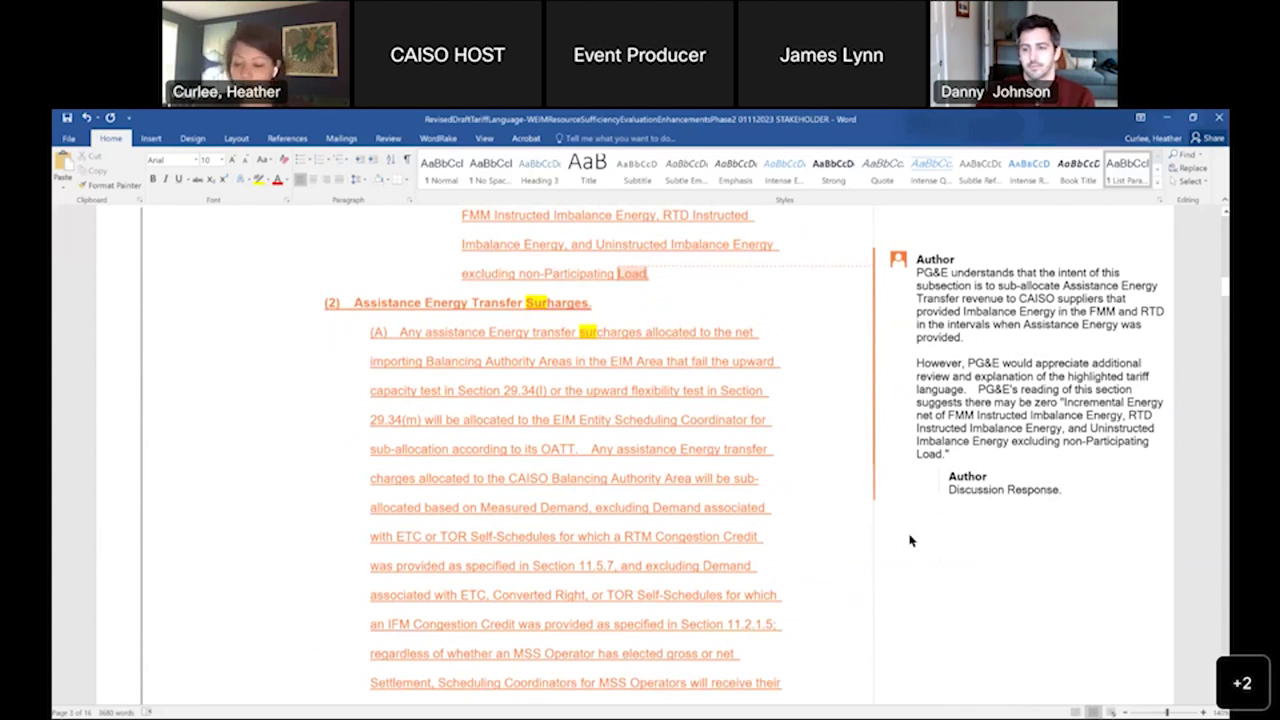
Enlarge the document view to 150% and revisit credit paragraphs (a) and (b) with PG&E's base transfers and Regulation Up comments.
left_click(1201, 712)
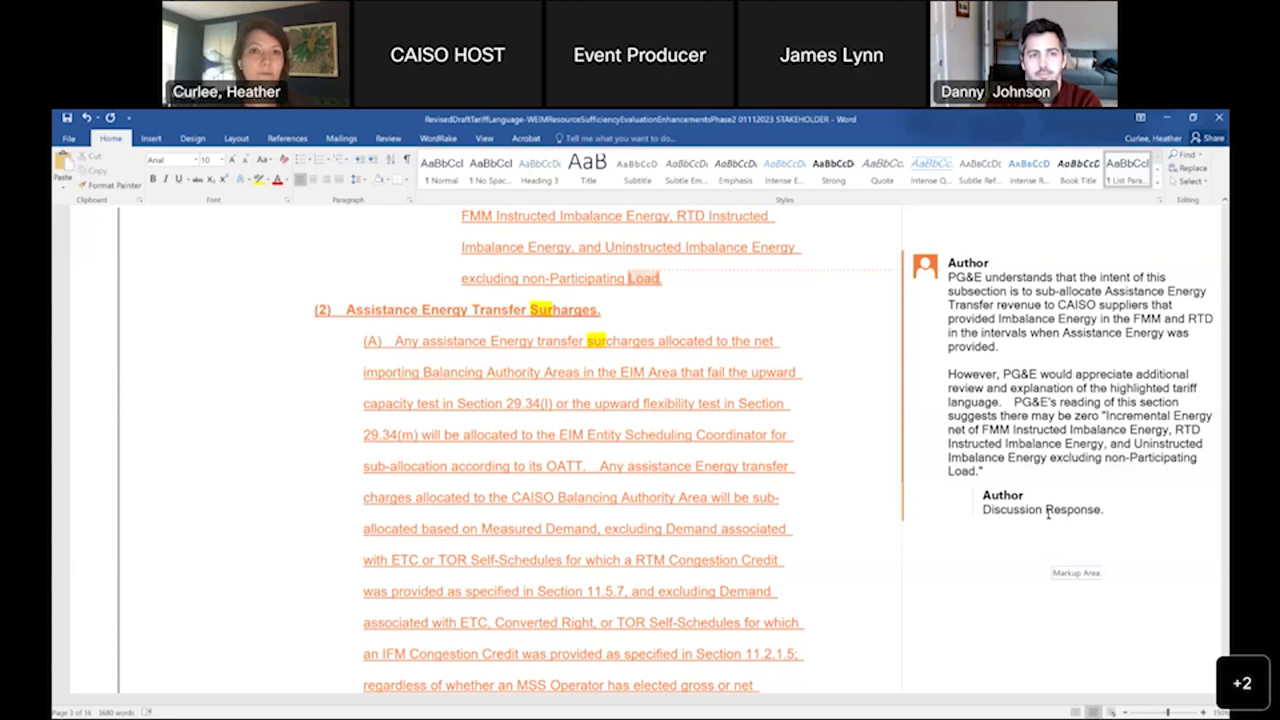
left_click(1047, 510)
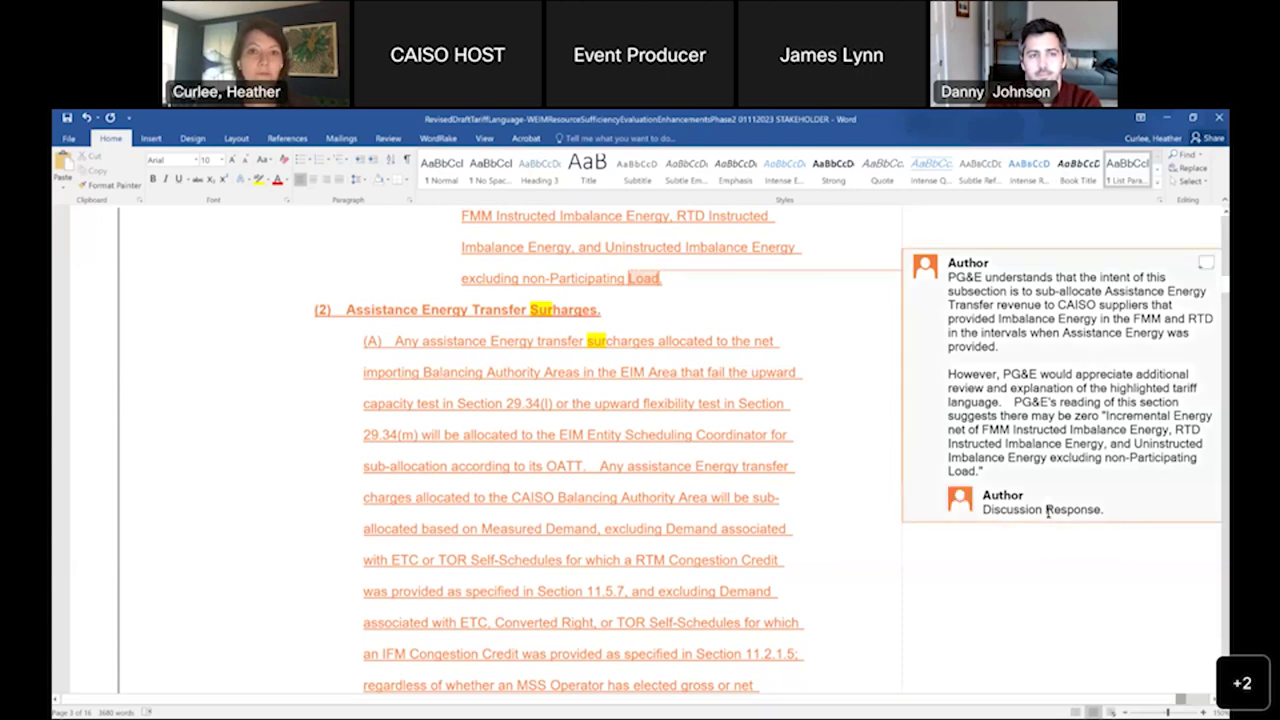
scroll(1047, 510, "up", 9)
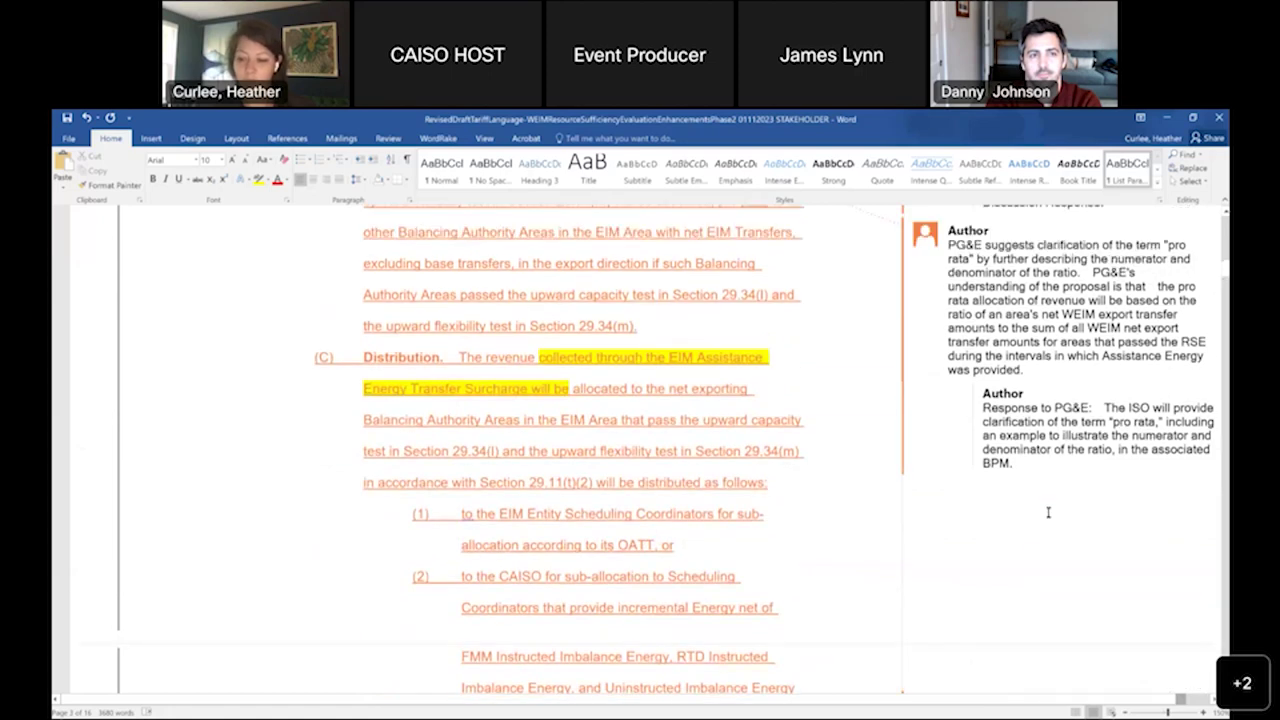
scroll(1048, 512, "up", 3)
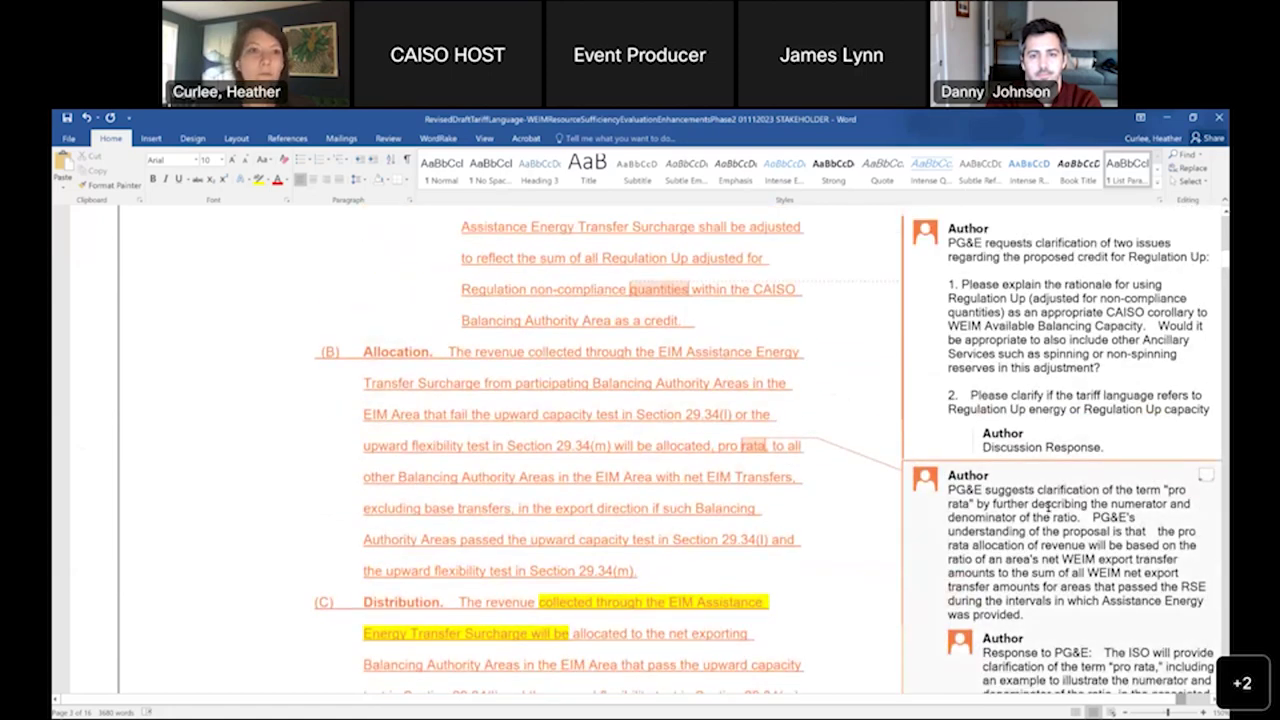
scroll(1013, 492, "up", 2)
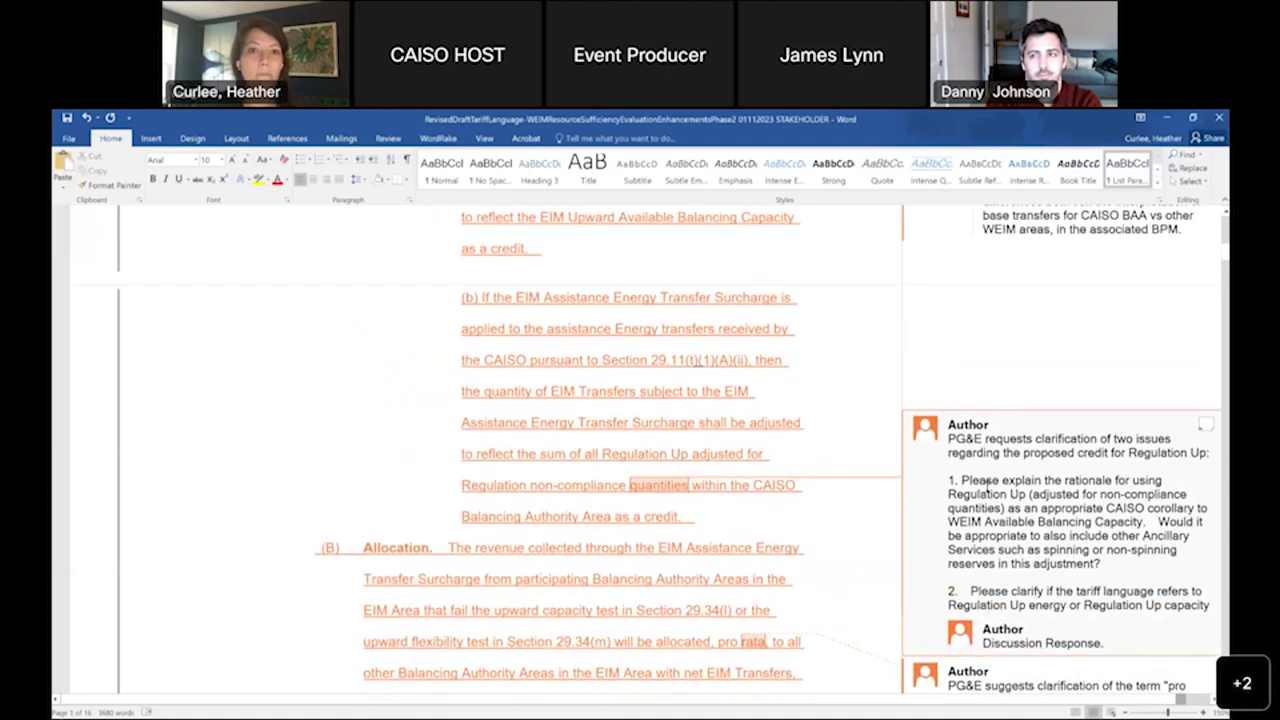
scroll(975, 486, "up", 1)
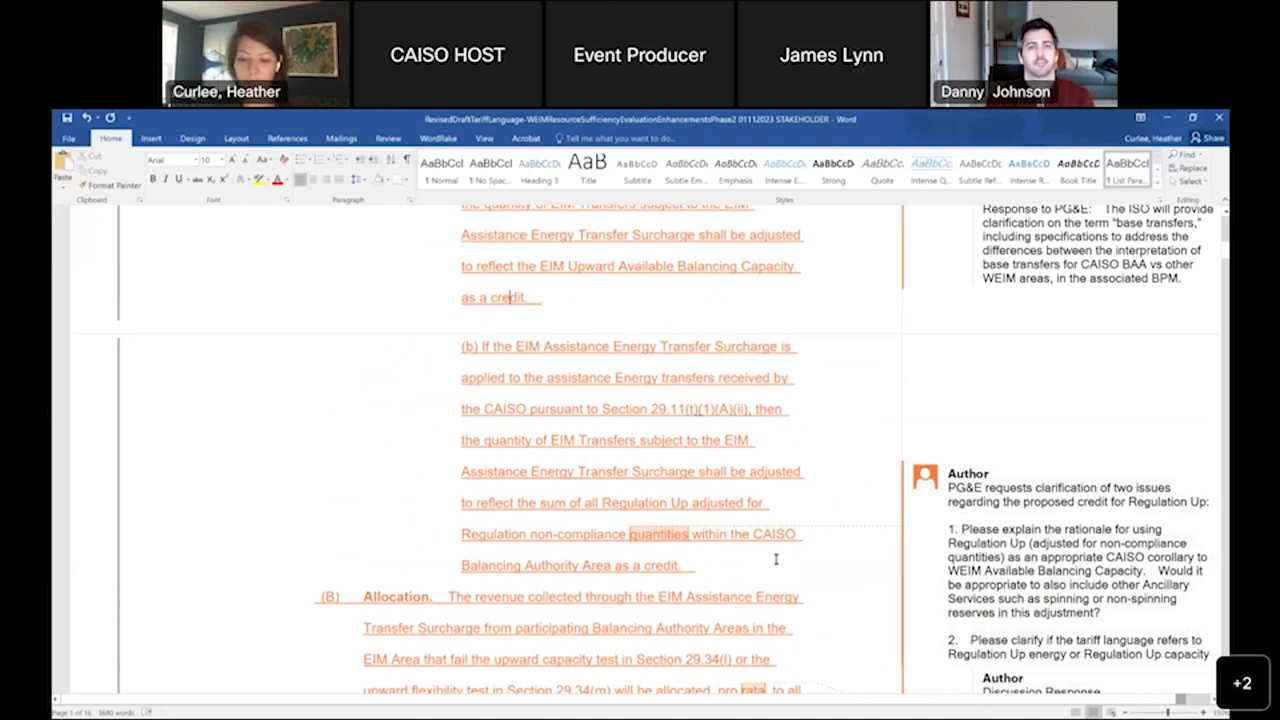
scroll(775, 560, "up", 1)
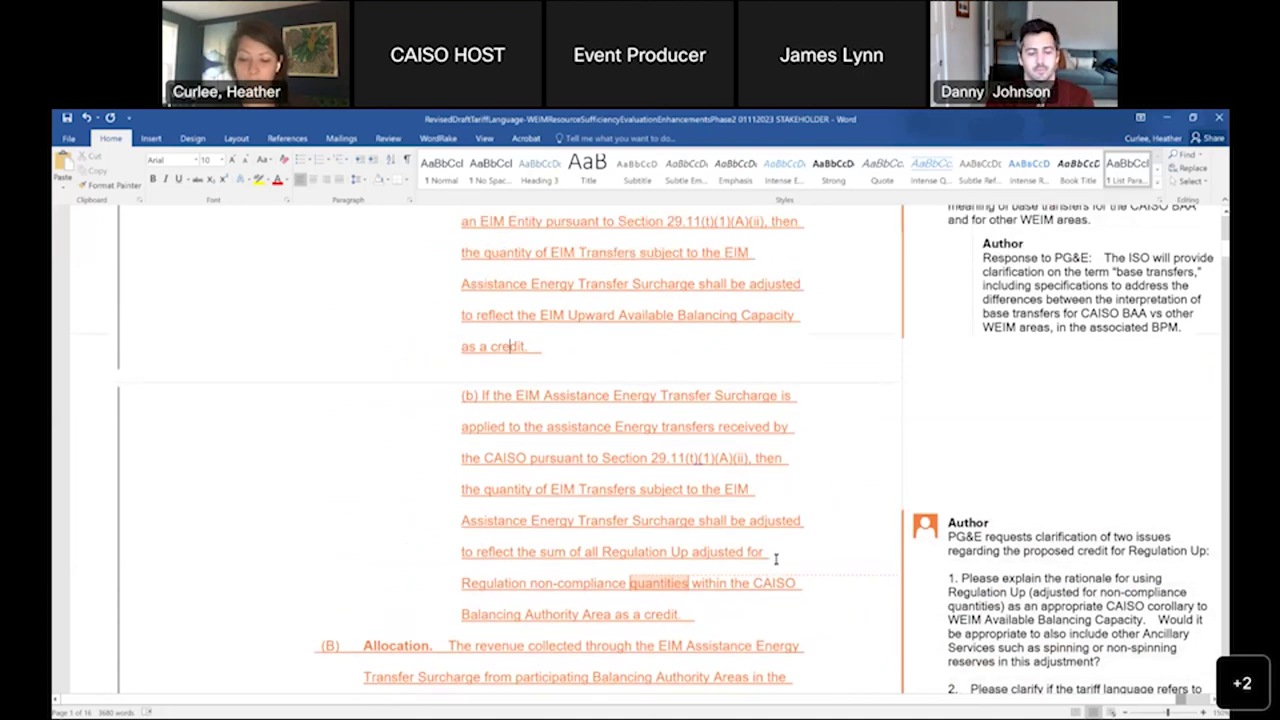
scroll(775, 560, "up", 1)
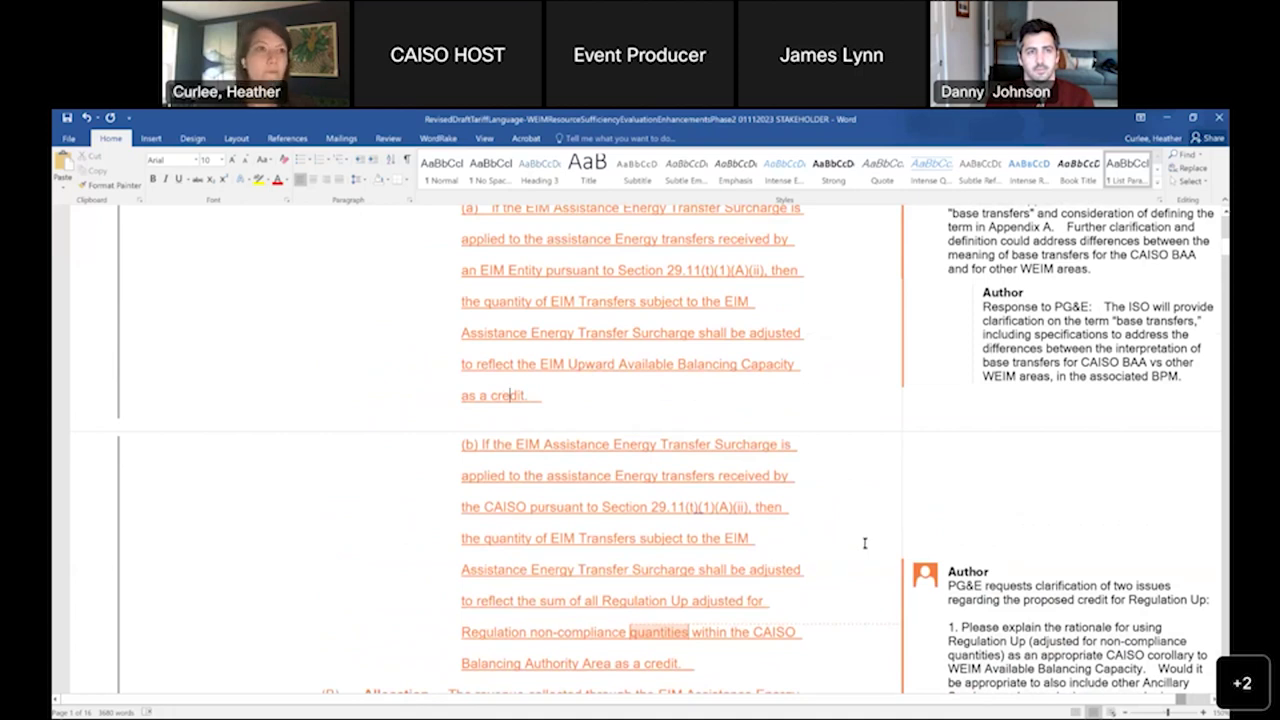
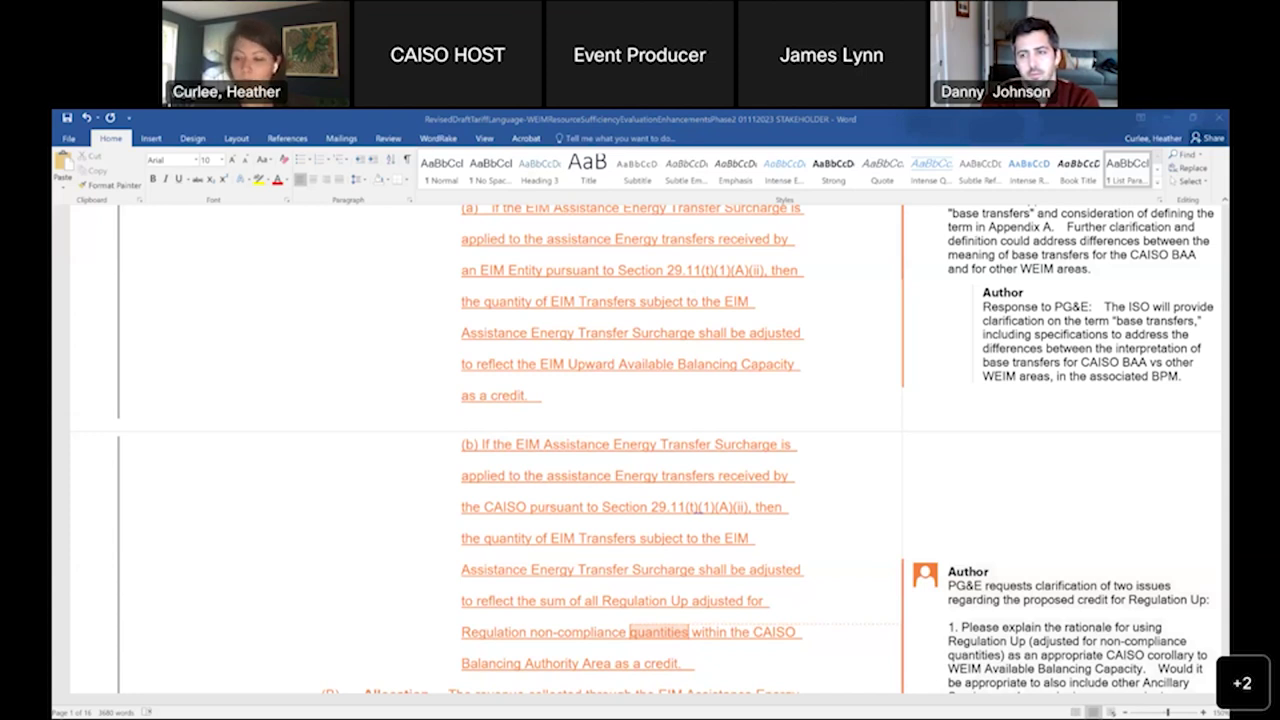
left_click(825, 374)
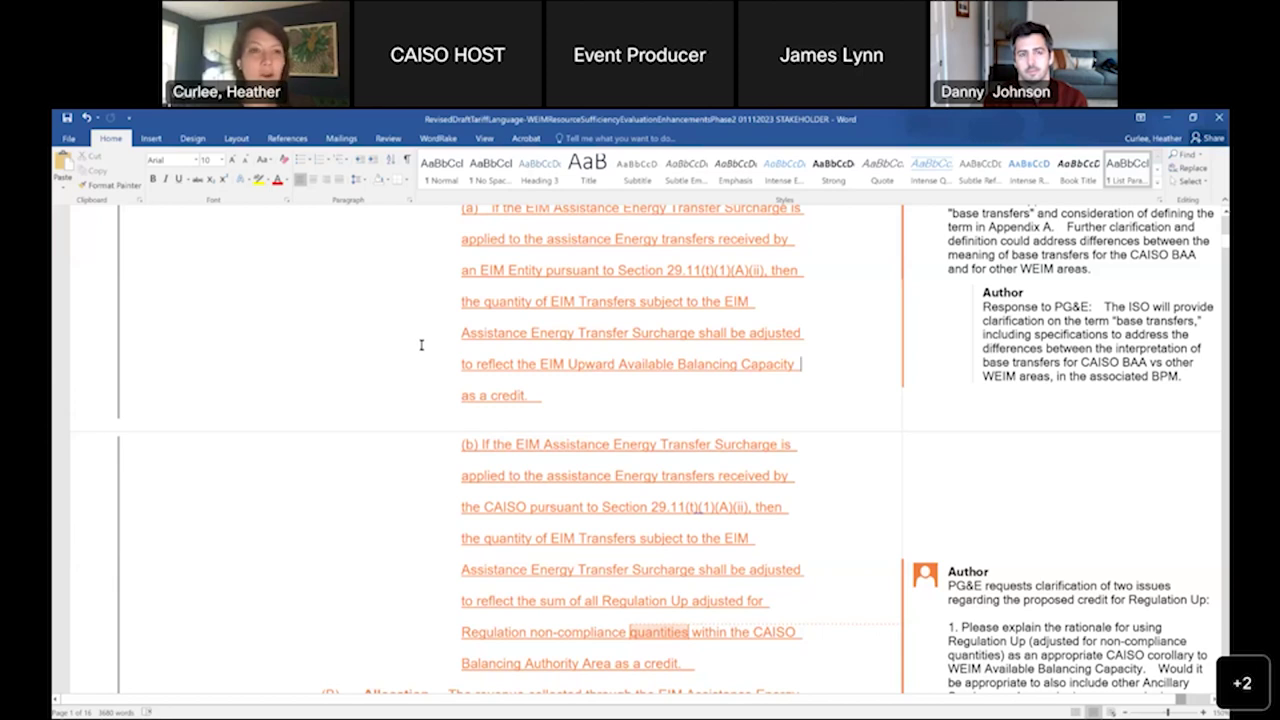
Examine the Distribution clause's sub-allocation to CAISO Scheduling Coordinators and PG&E's comment on incremental Energy excluding non-Participating Load.
scroll(465, 366, "down", 1)
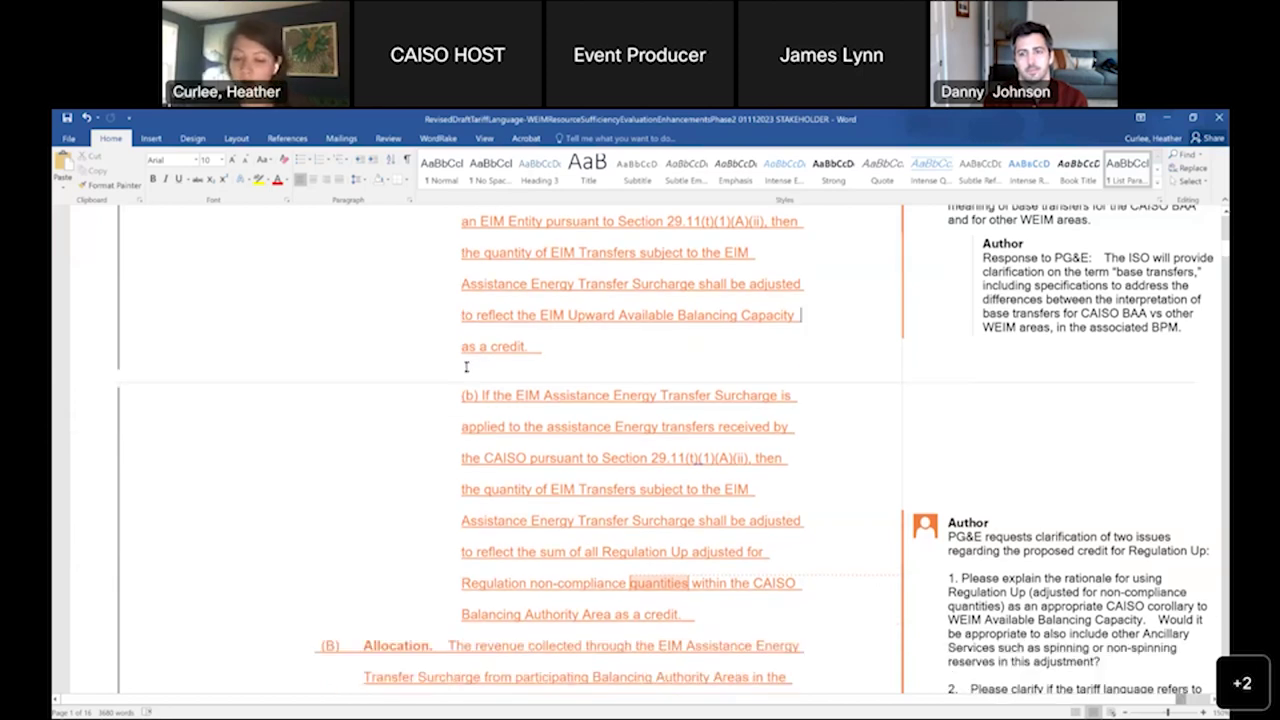
scroll(406, 413, "down", 4)
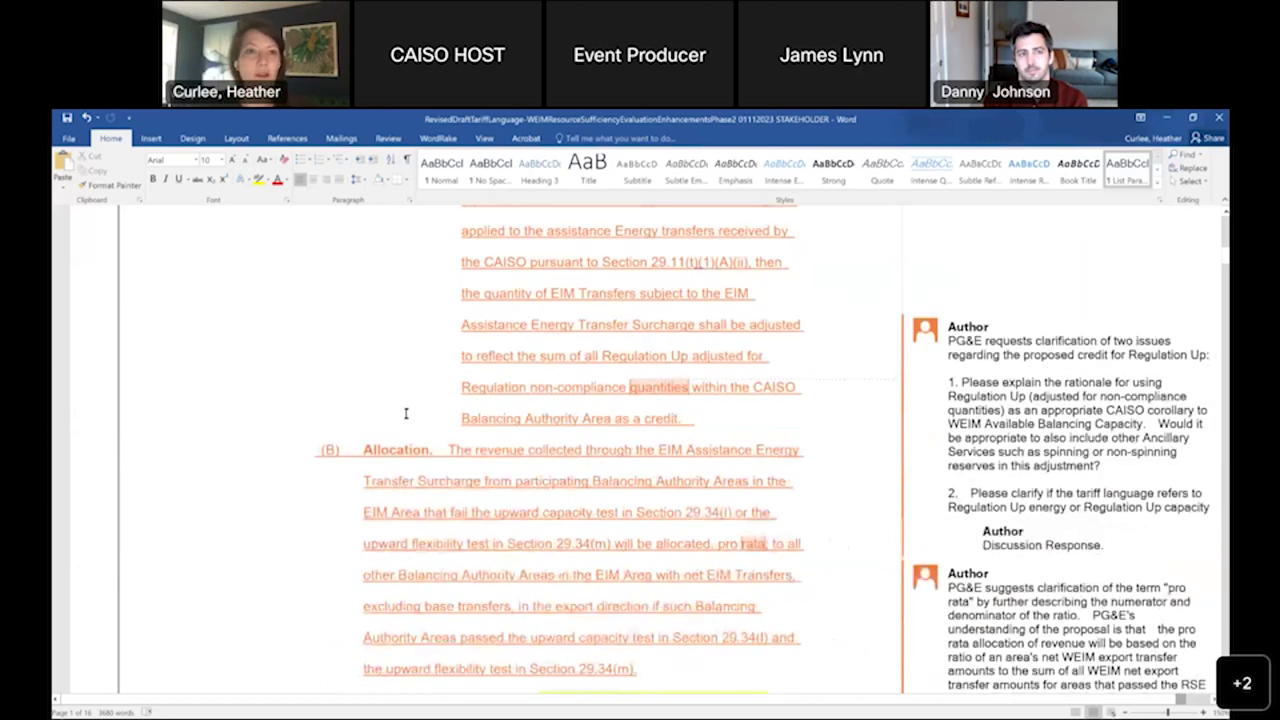
scroll(406, 413, "down", 5)
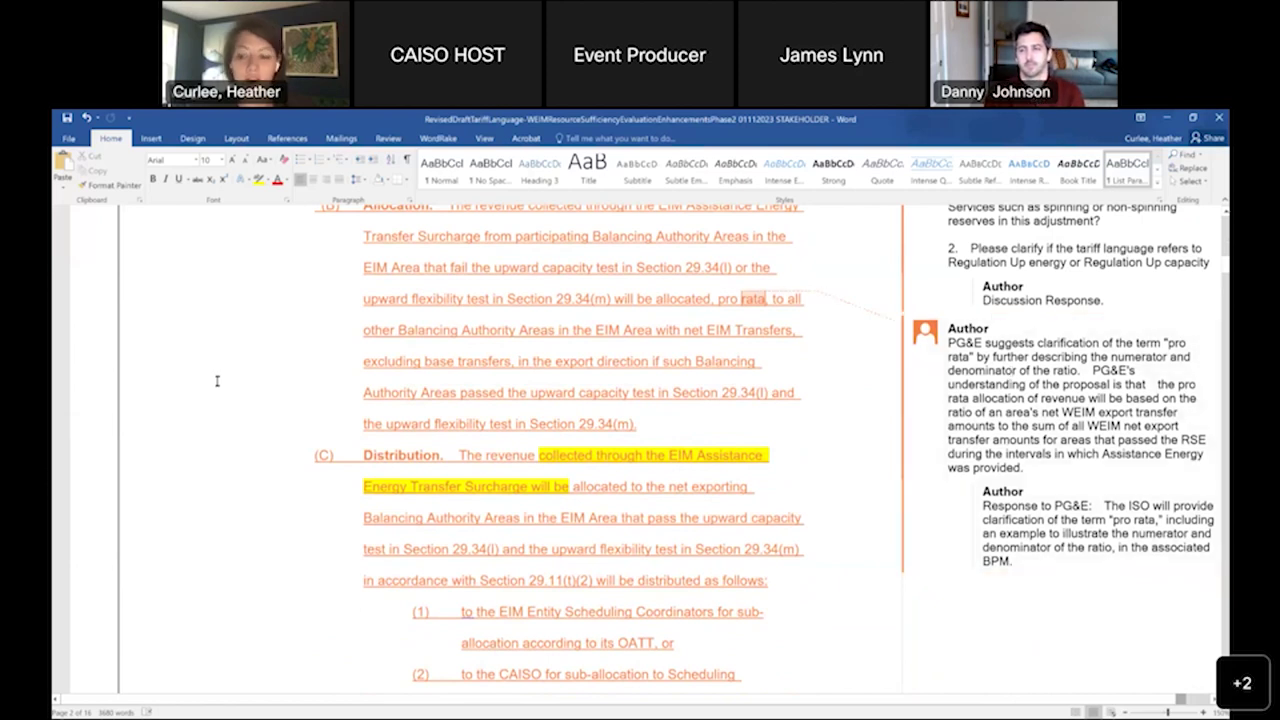
scroll(216, 378, "down", 3)
scroll(216, 378, "down", 2)
scroll(216, 378, "down", 1)
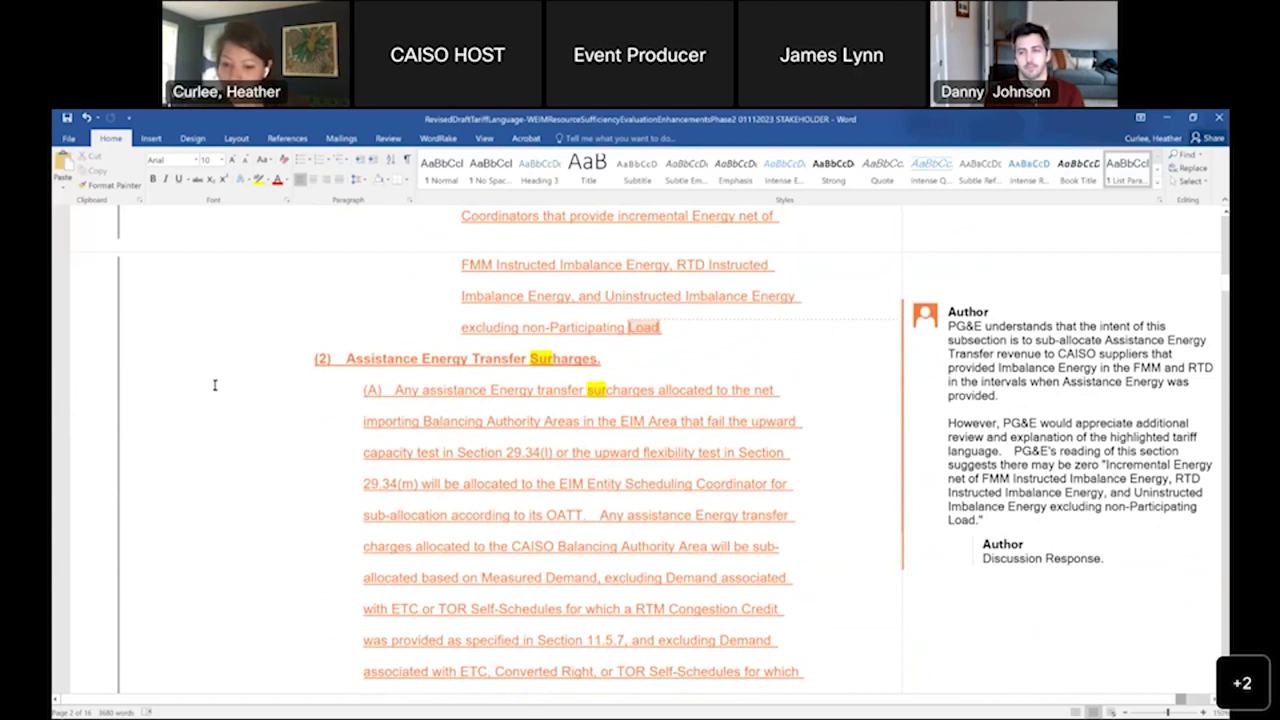
scroll(214, 385, "up", 1)
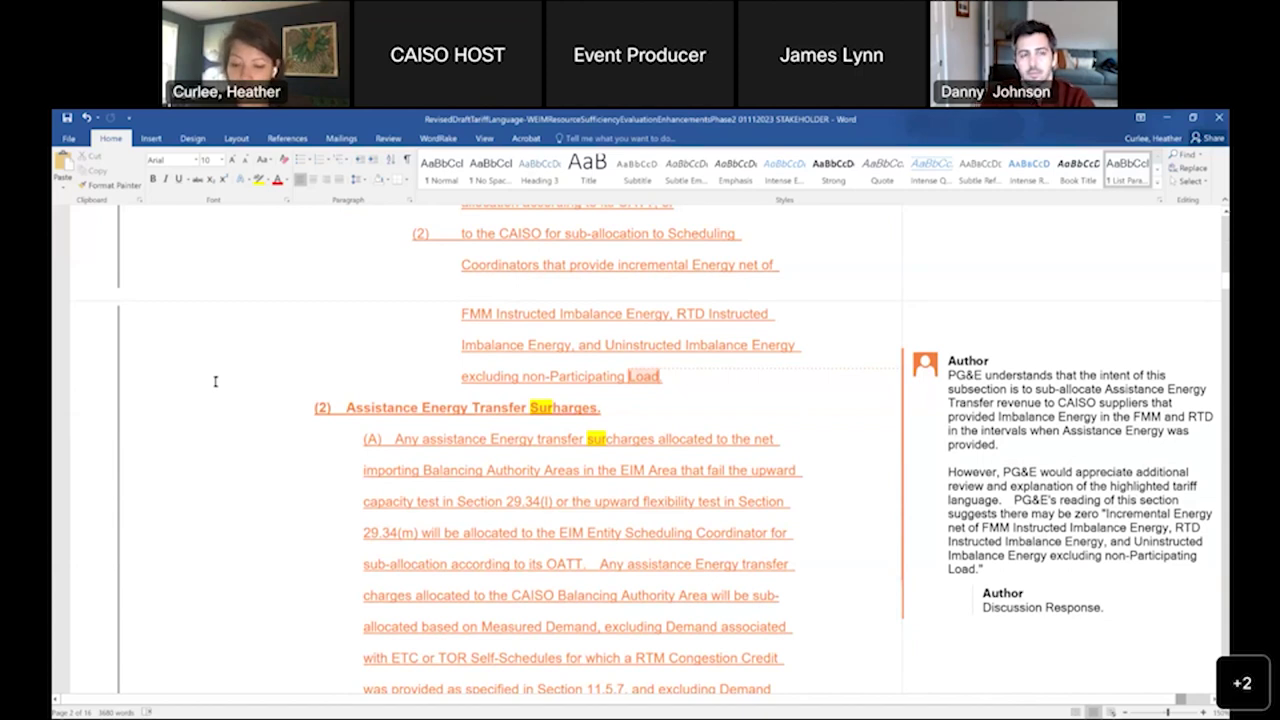
Go to the redlined lower priority export language in the Section 29.34(l) capacity test and review the Six Cities and CPUC comment.
scroll(215, 381, "down", 3)
scroll(215, 381, "down", 1)
scroll(215, 381, "down", 10)
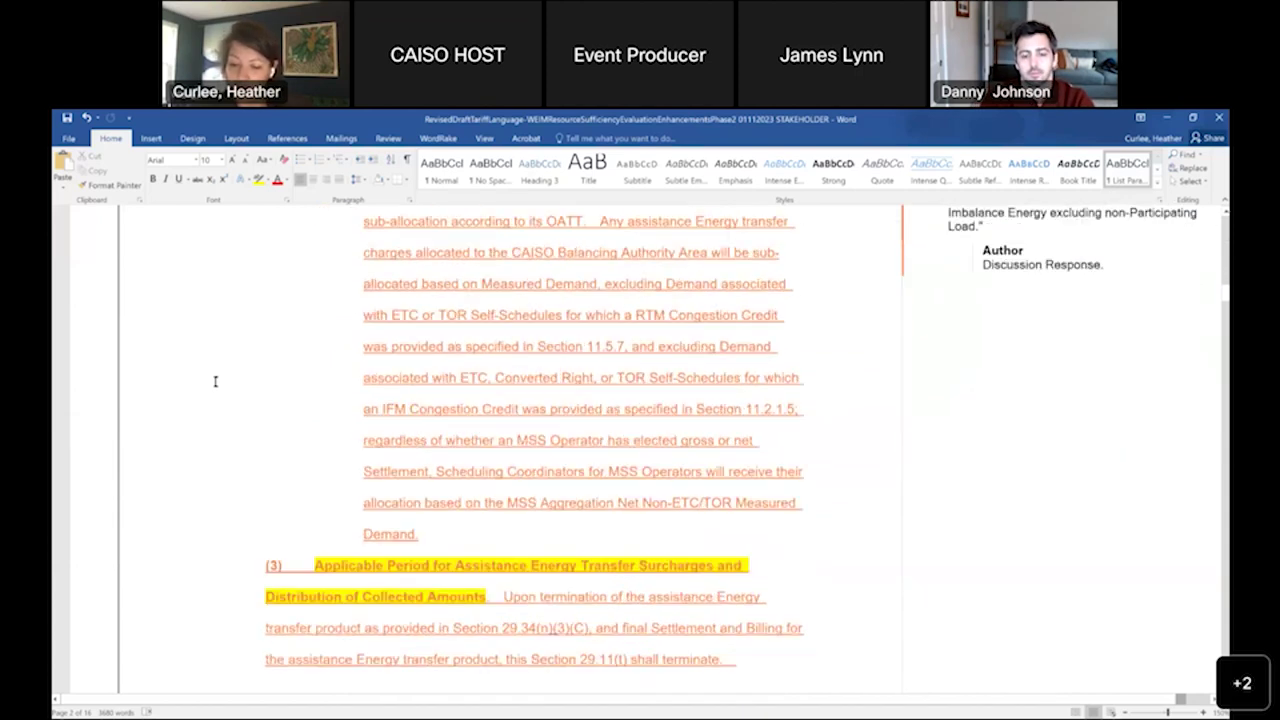
scroll(215, 381, "down", 15)
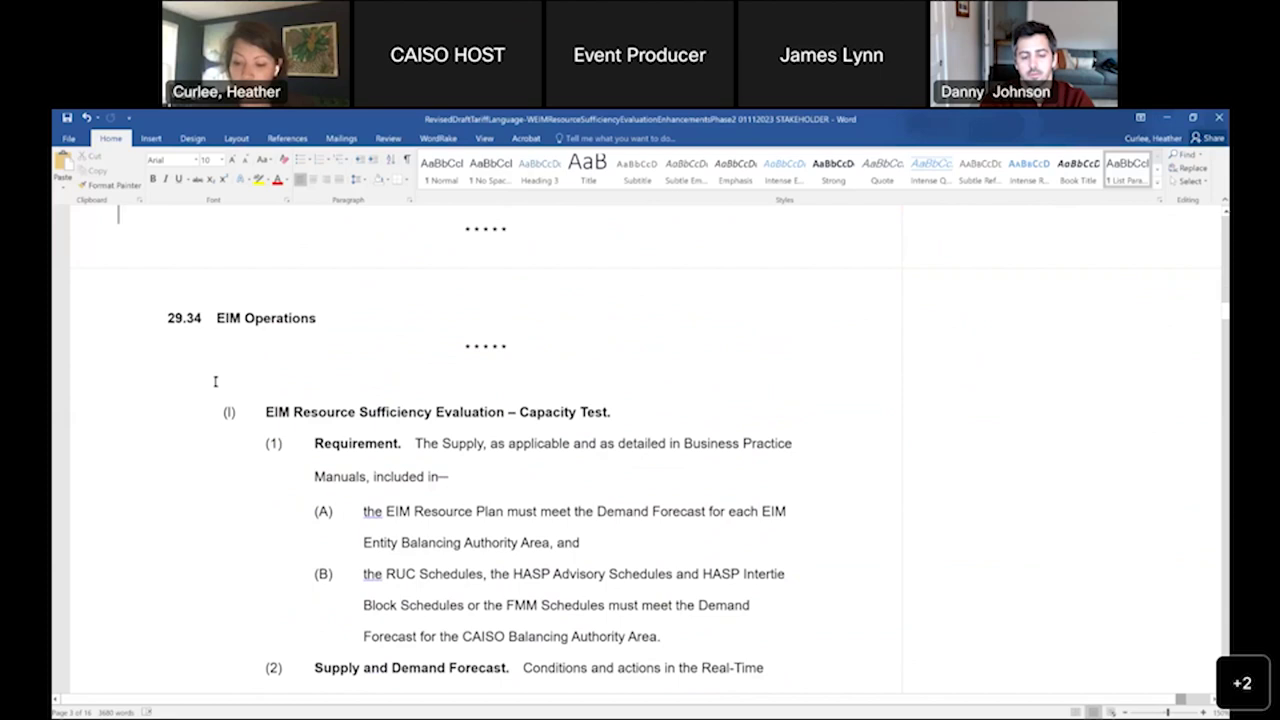
scroll(215, 384, "down", 8)
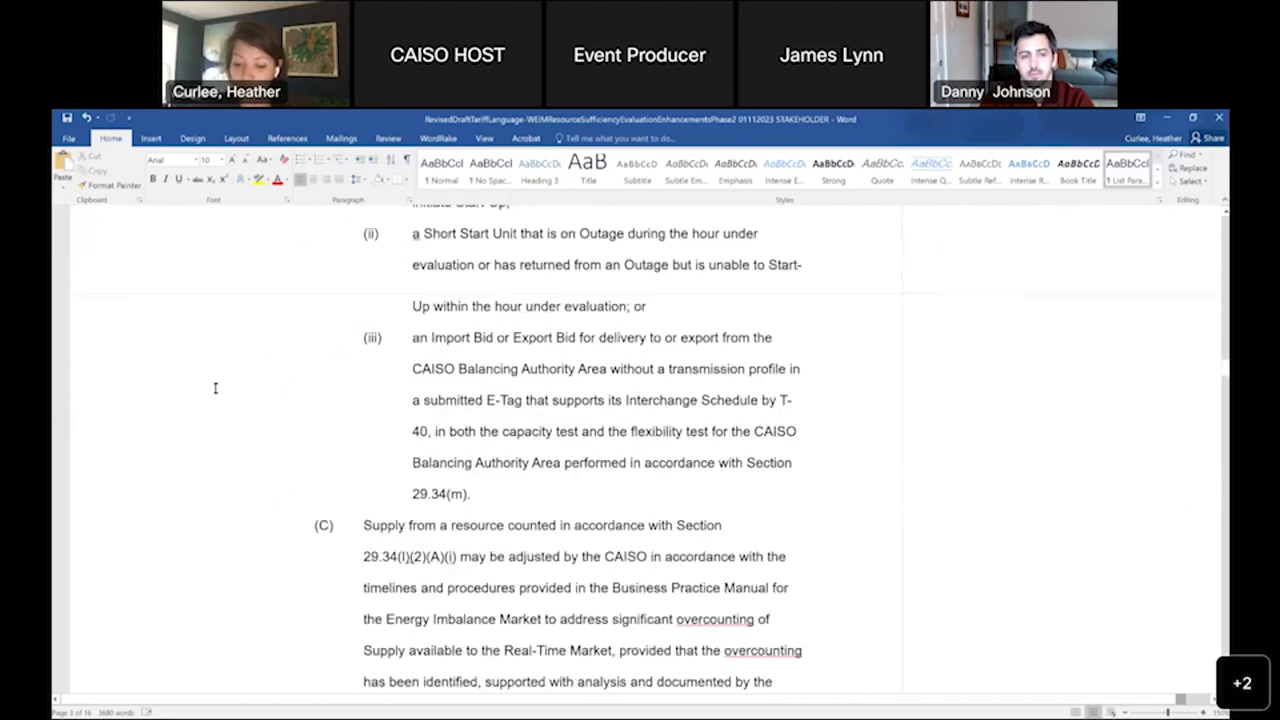
scroll(215, 390, "down", 20)
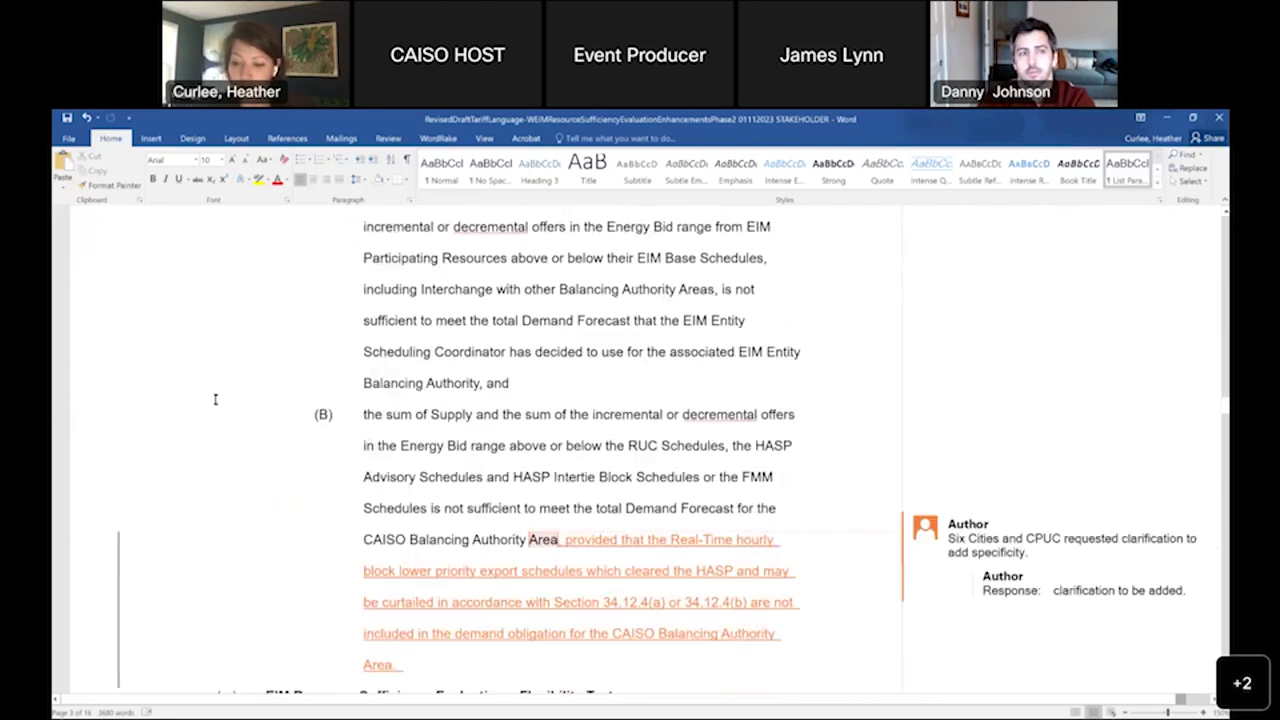
scroll(215, 399, "up", 2)
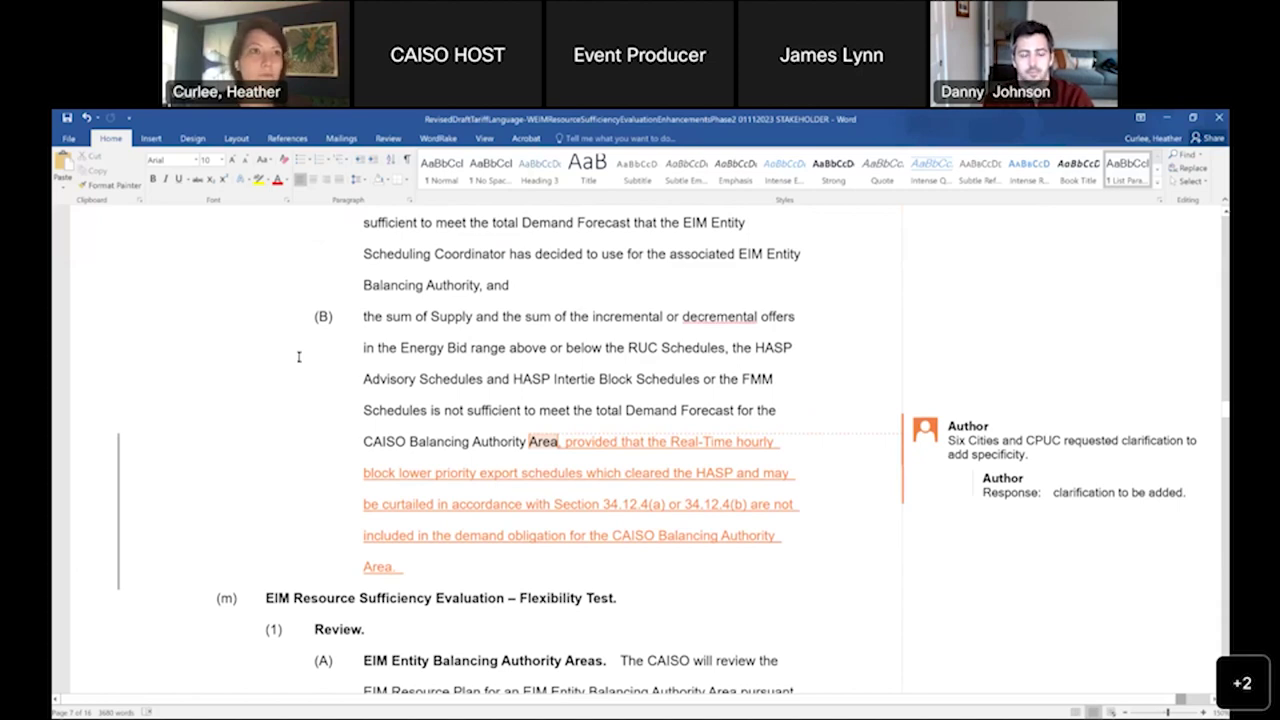
scroll(298, 356, "up", 1)
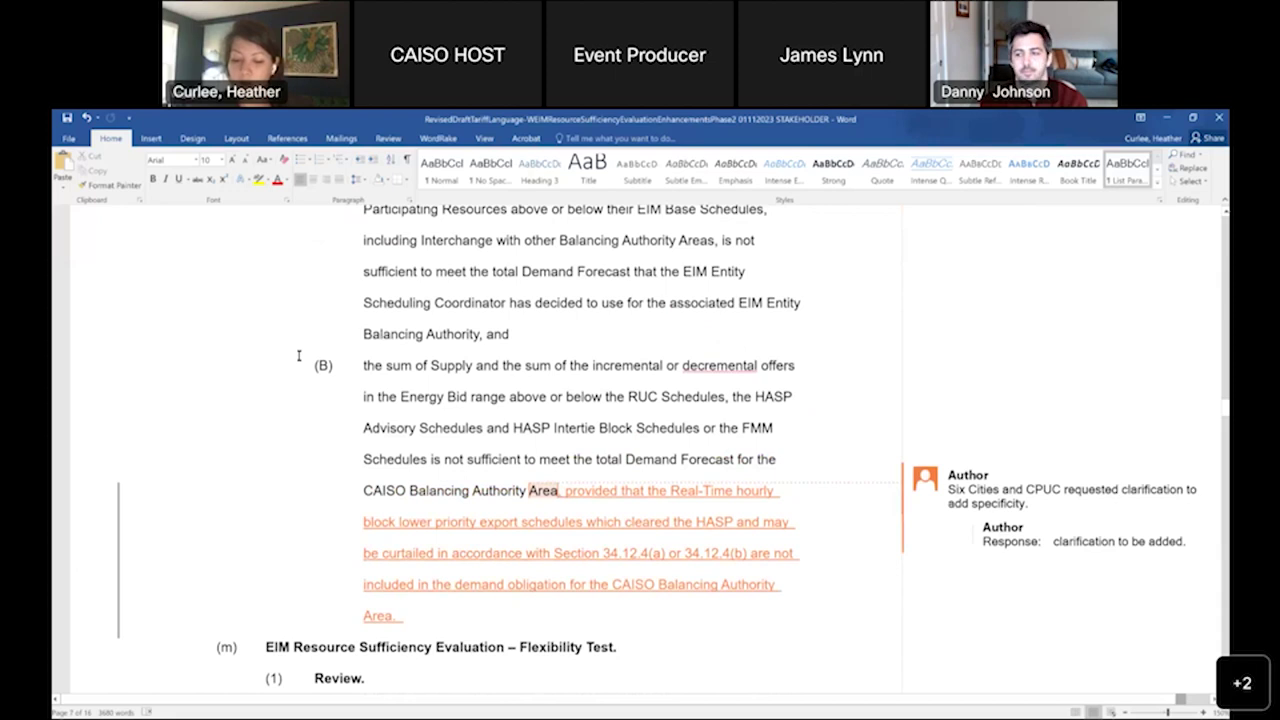
Review the flexibility test's export schedule redline and the Assistance Energy Transfers section with the CPUC comment on Market Notice participation.
scroll(298, 356, "down", 5)
scroll(298, 354, "down", 4)
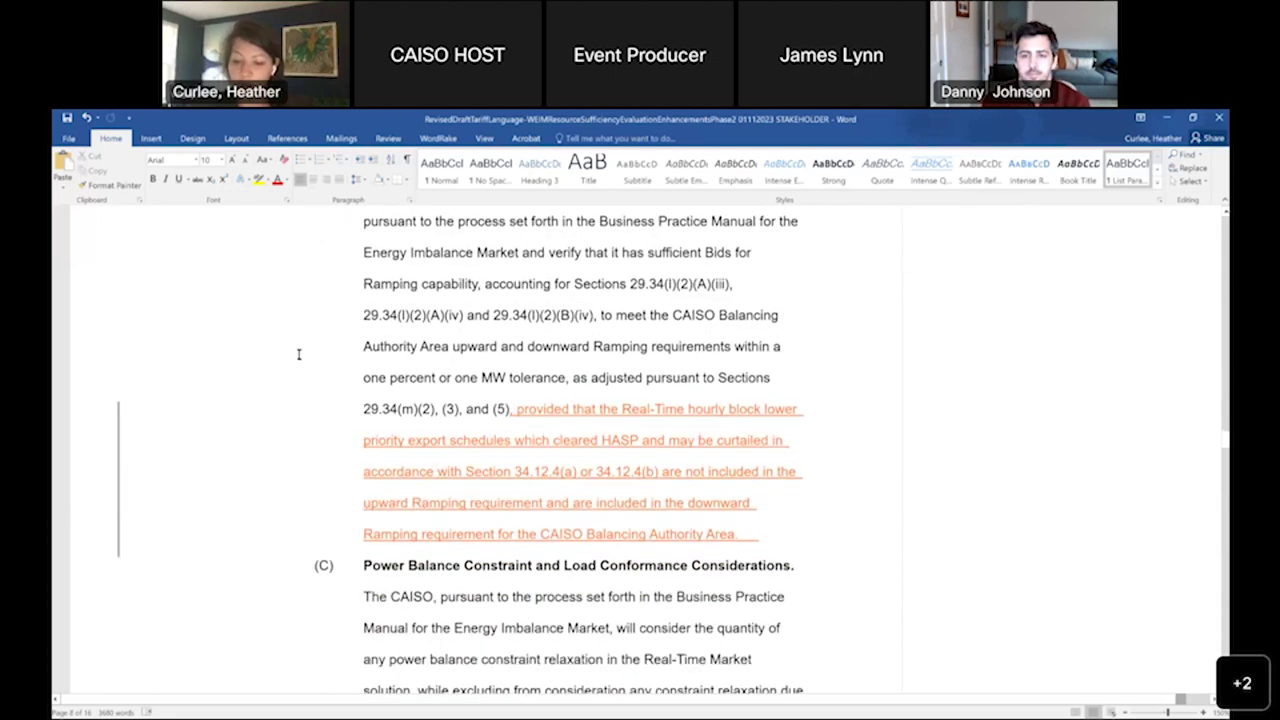
scroll(298, 354, "down", 10)
scroll(298, 354, "down", 9)
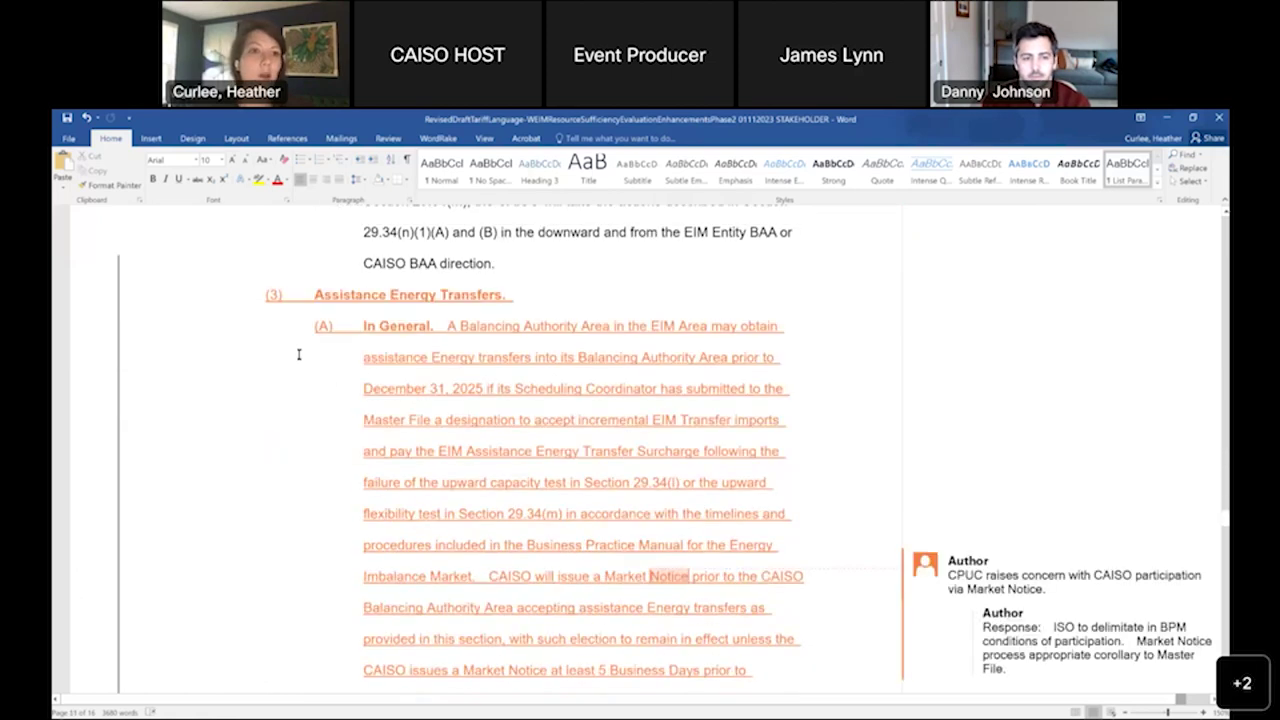
scroll(298, 354, "down", 1)
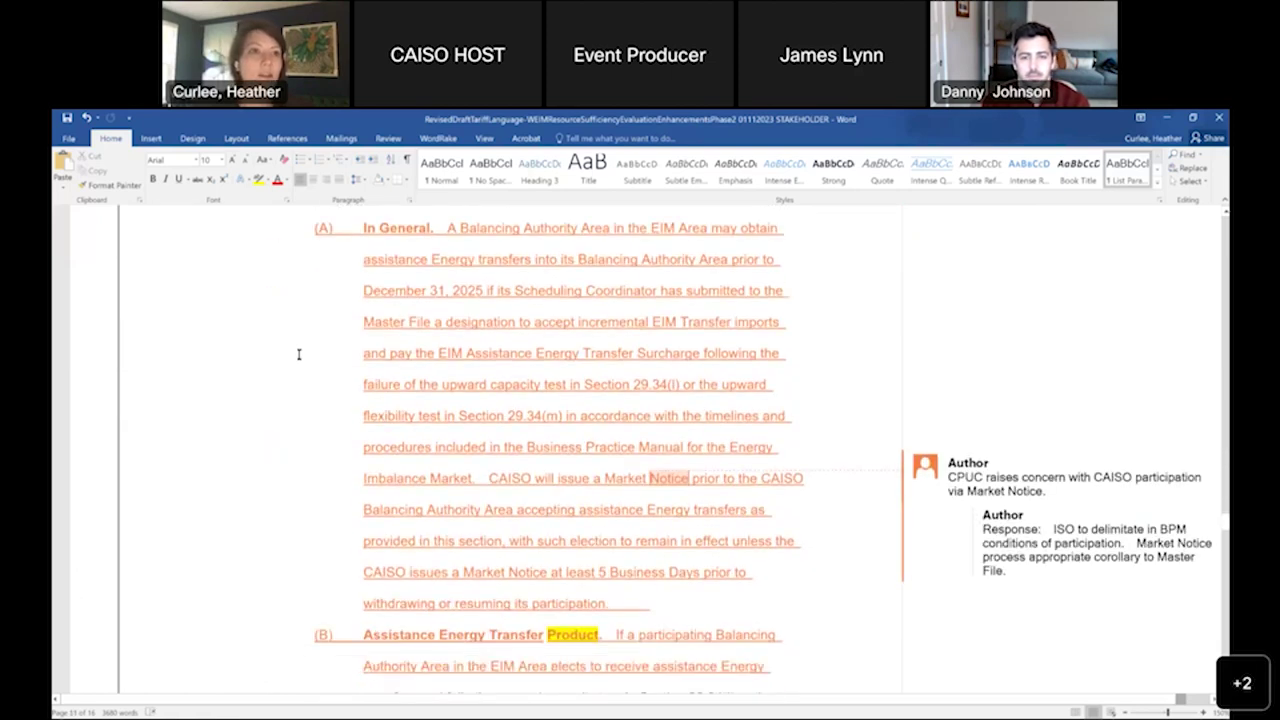
scroll(298, 354, "up", 1)
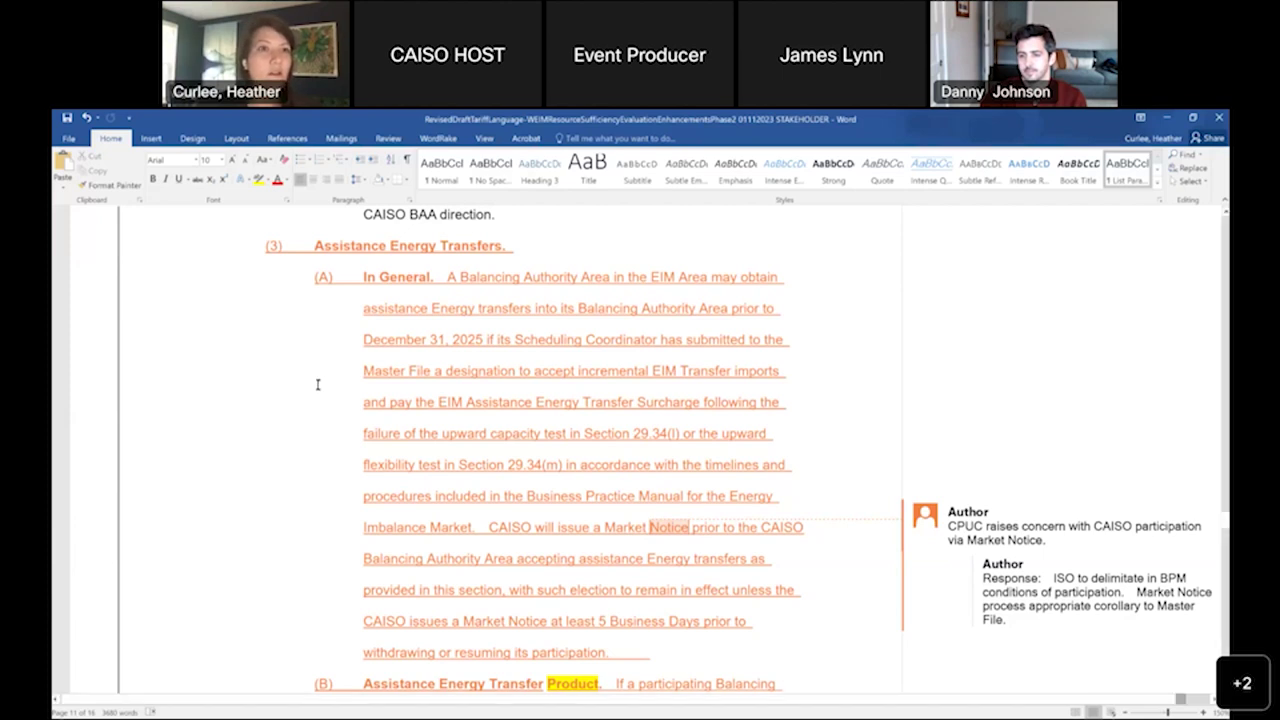
scroll(318, 384, "down", 2)
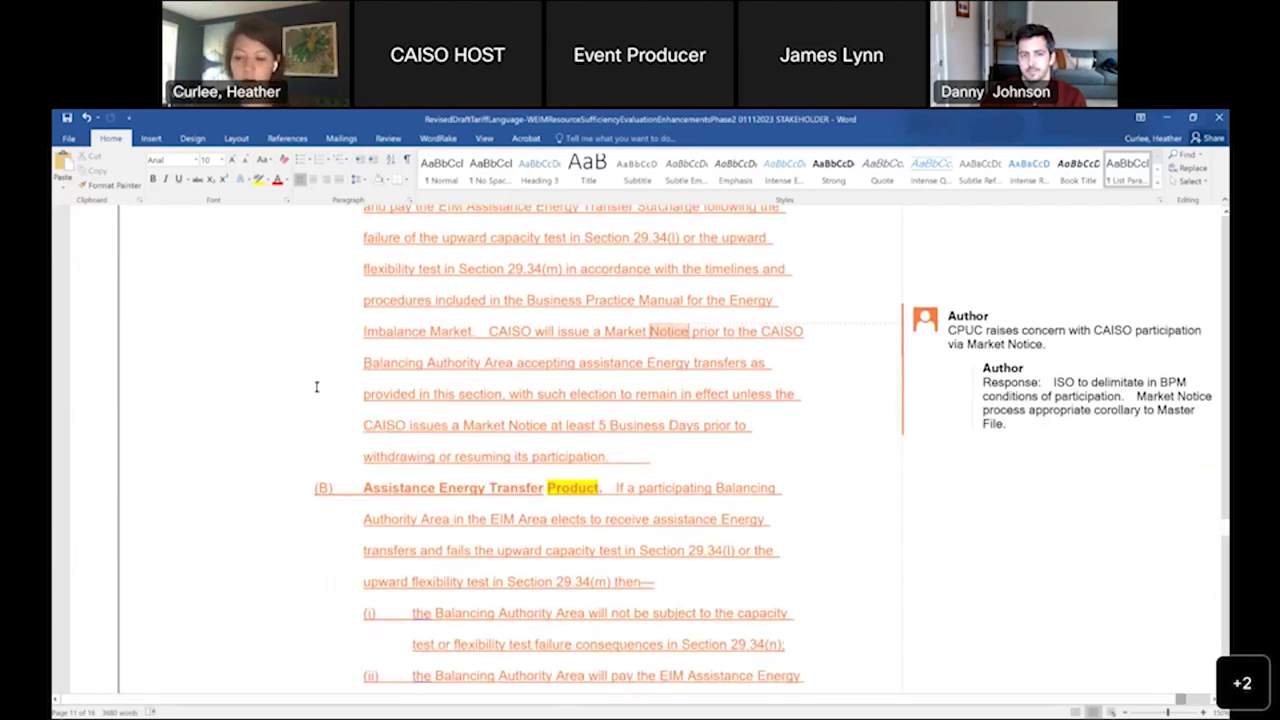
Go past the Sunset Period clause and penalty price table to redlined Section 34.12.4 and review Bonneville's EEA 3 curtailment comment.
scroll(319, 372, "up", 1)
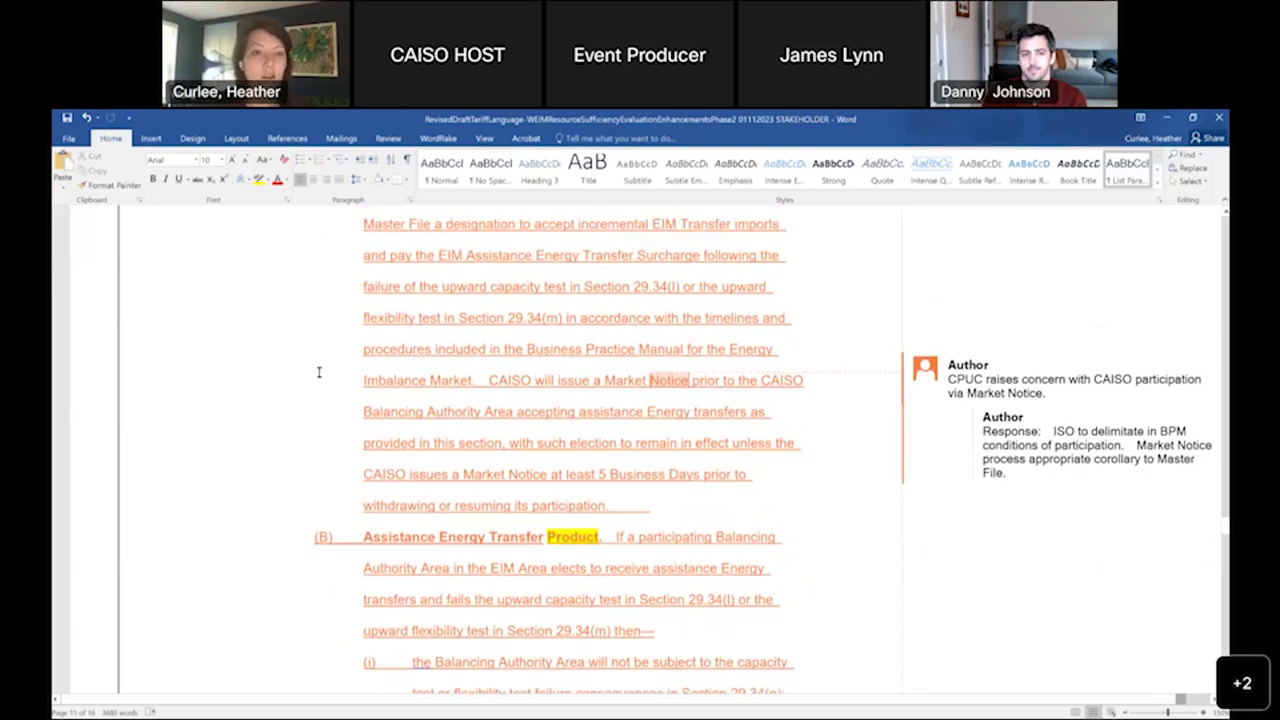
scroll(319, 372, "down", 3)
scroll(318, 380, "down", 2)
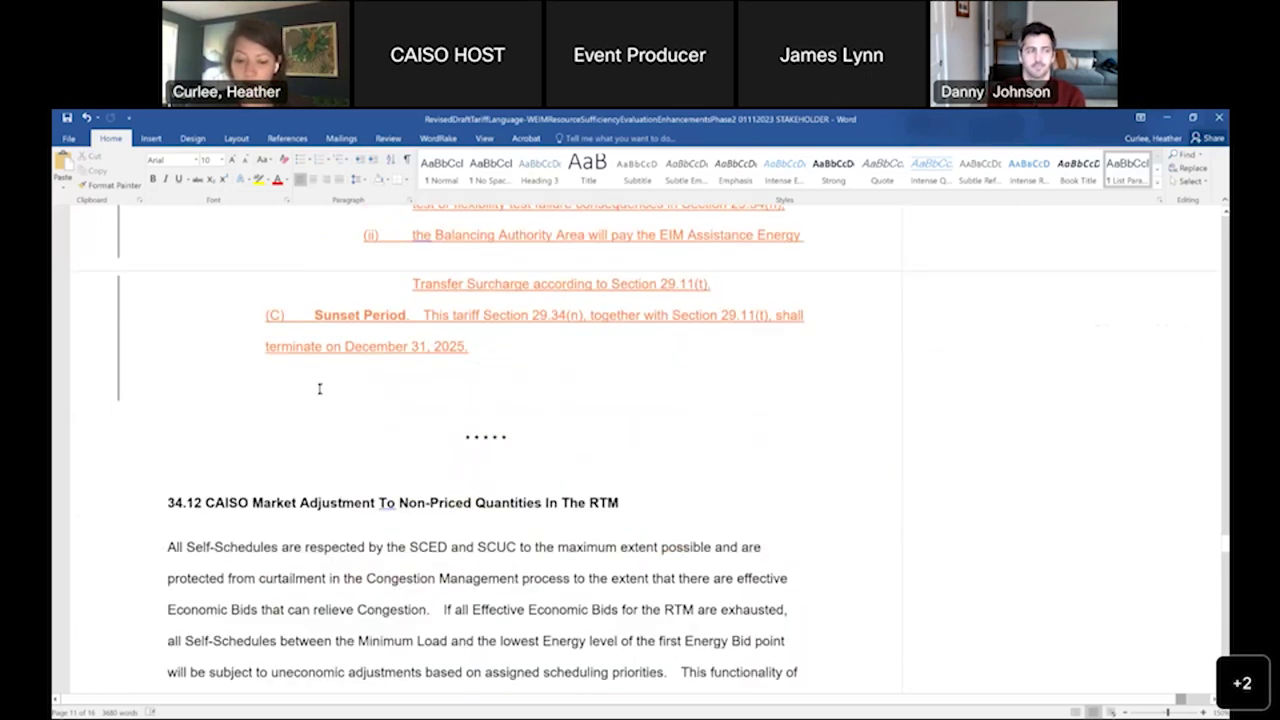
scroll(319, 384, "down", 5)
scroll(319, 390, "down", 9)
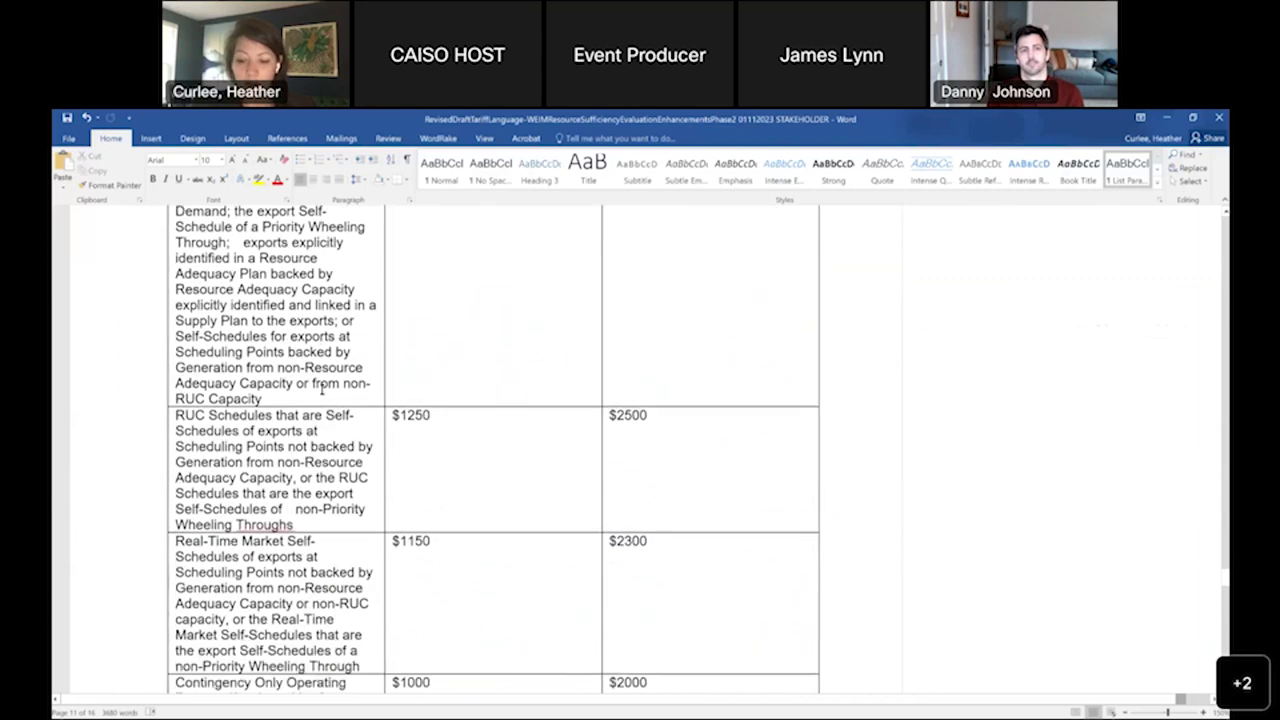
scroll(322, 390, "down", 10)
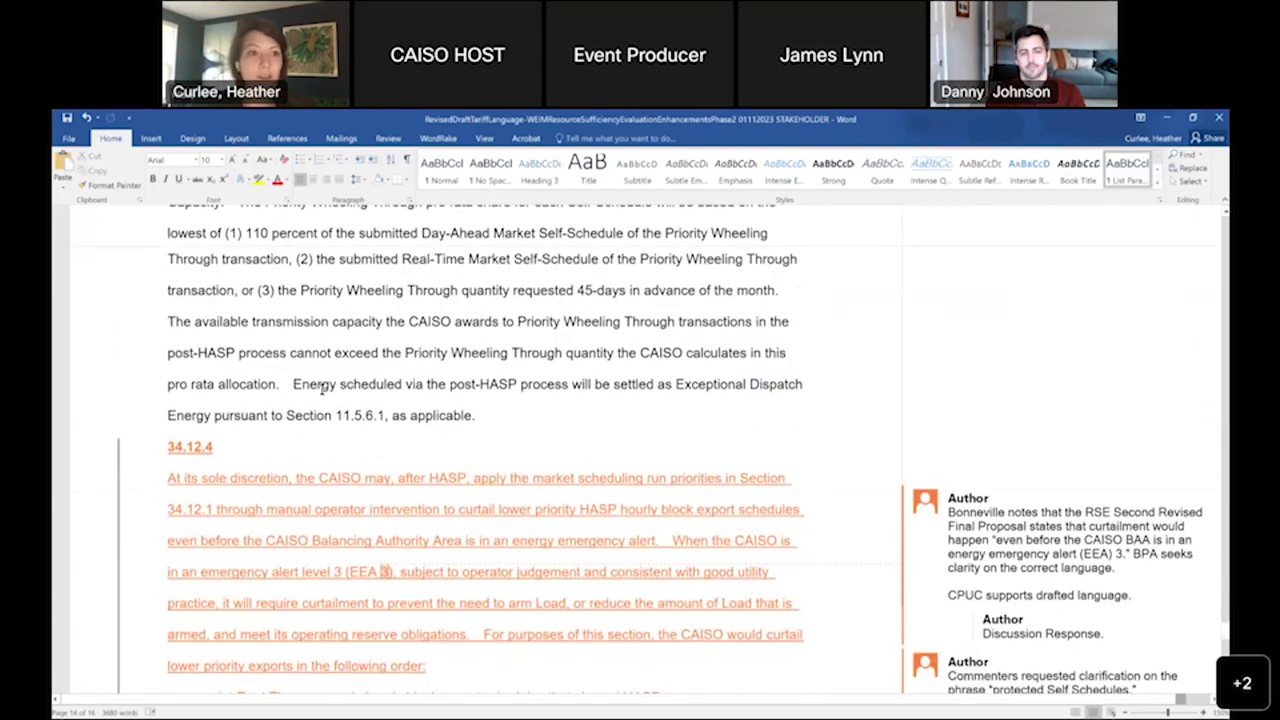
scroll(322, 390, "down", 2)
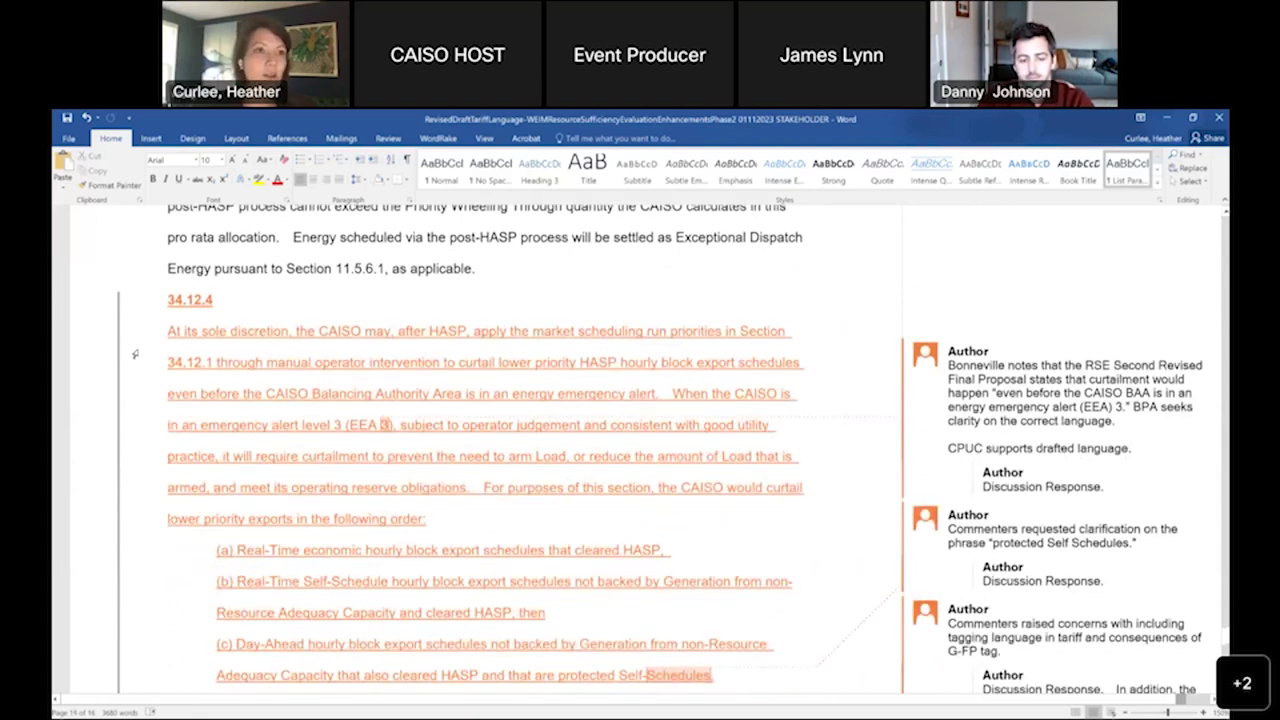
scroll(135, 354, "down", 1)
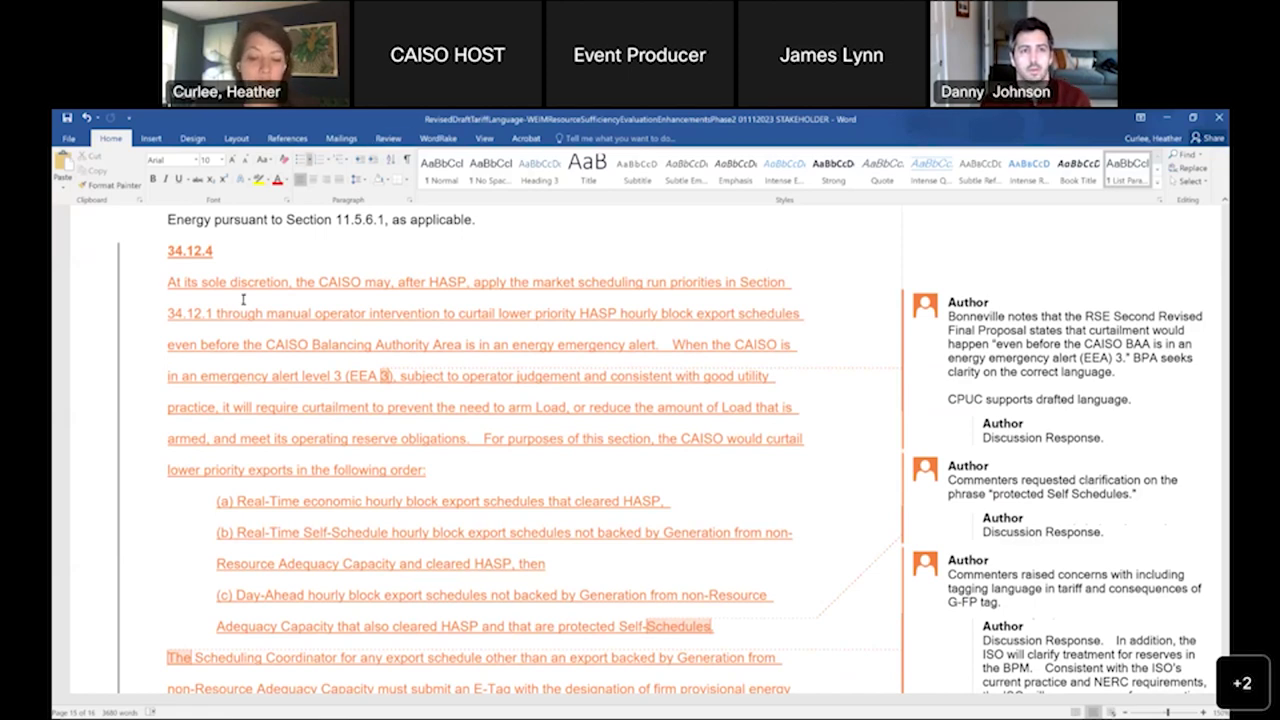
Examine the Section 34.12.4 curtailment order (a) to (c) and E-Tag paragraph with the comments on protected Self-Schedules and G-FP tagging.
scroll(177, 423, "down", 3)
scroll(176, 425, "down", 2)
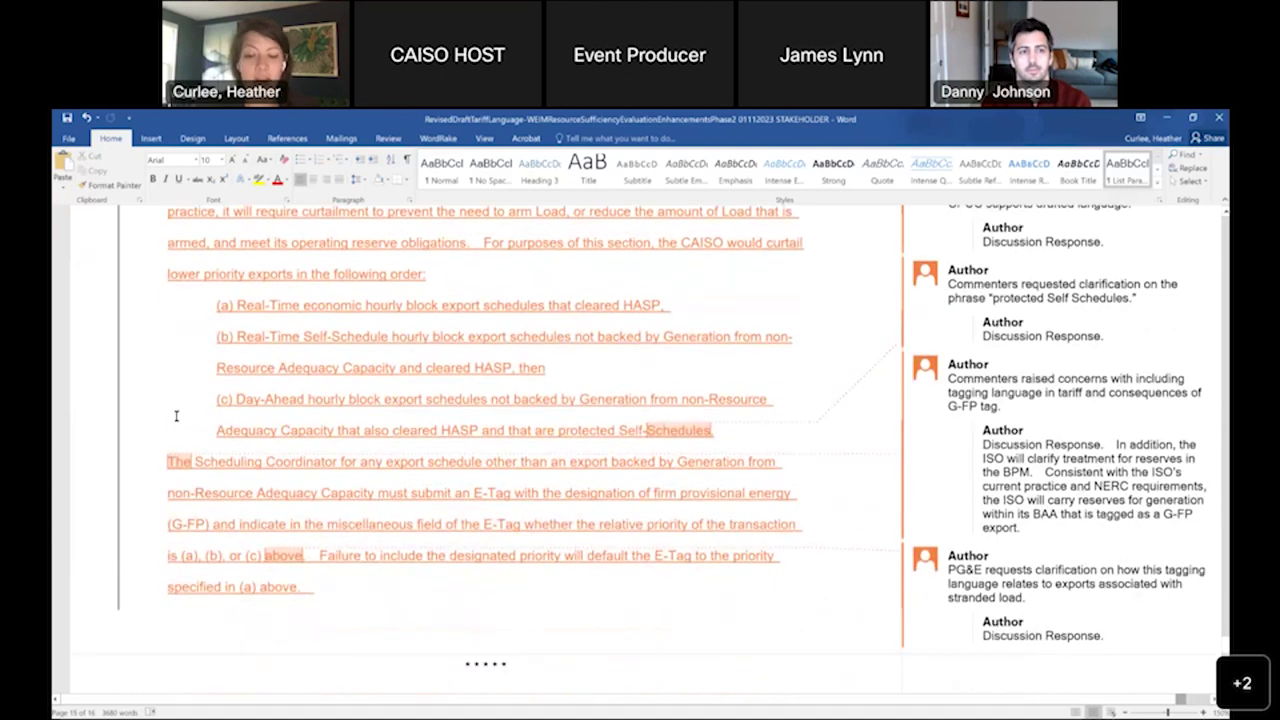
scroll(172, 415, "up", 2)
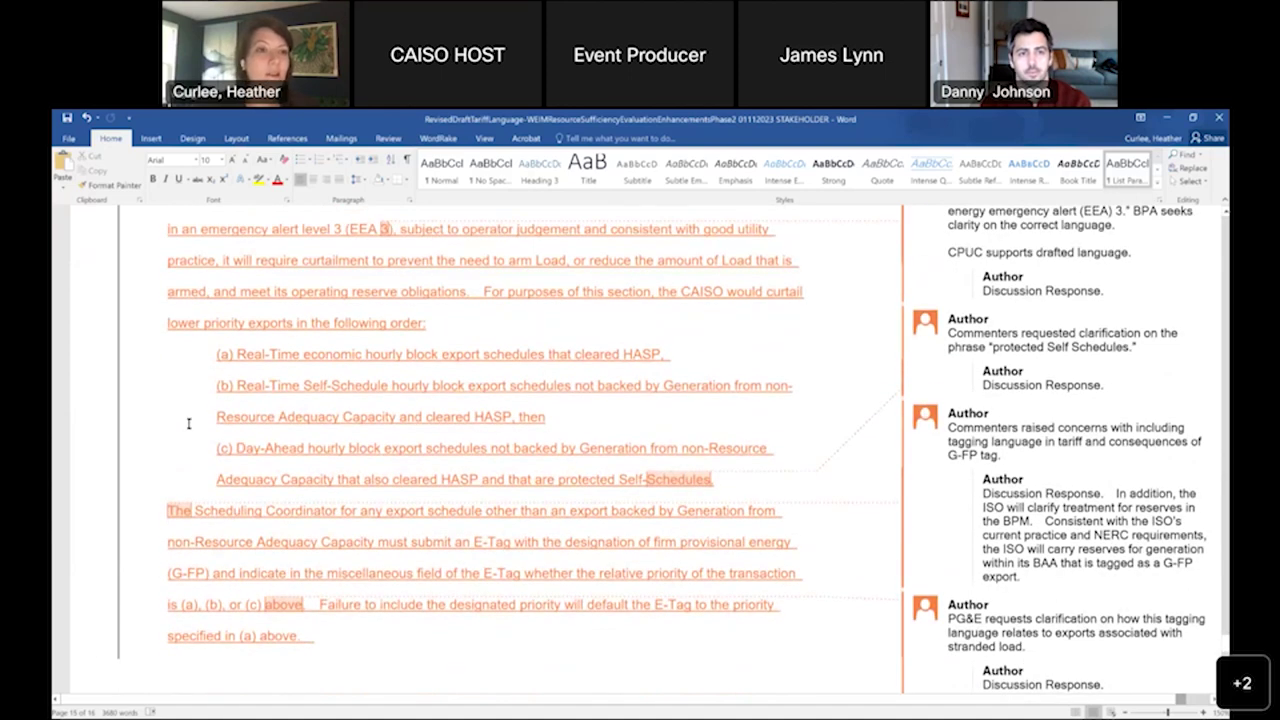
scroll(188, 423, "up", 1)
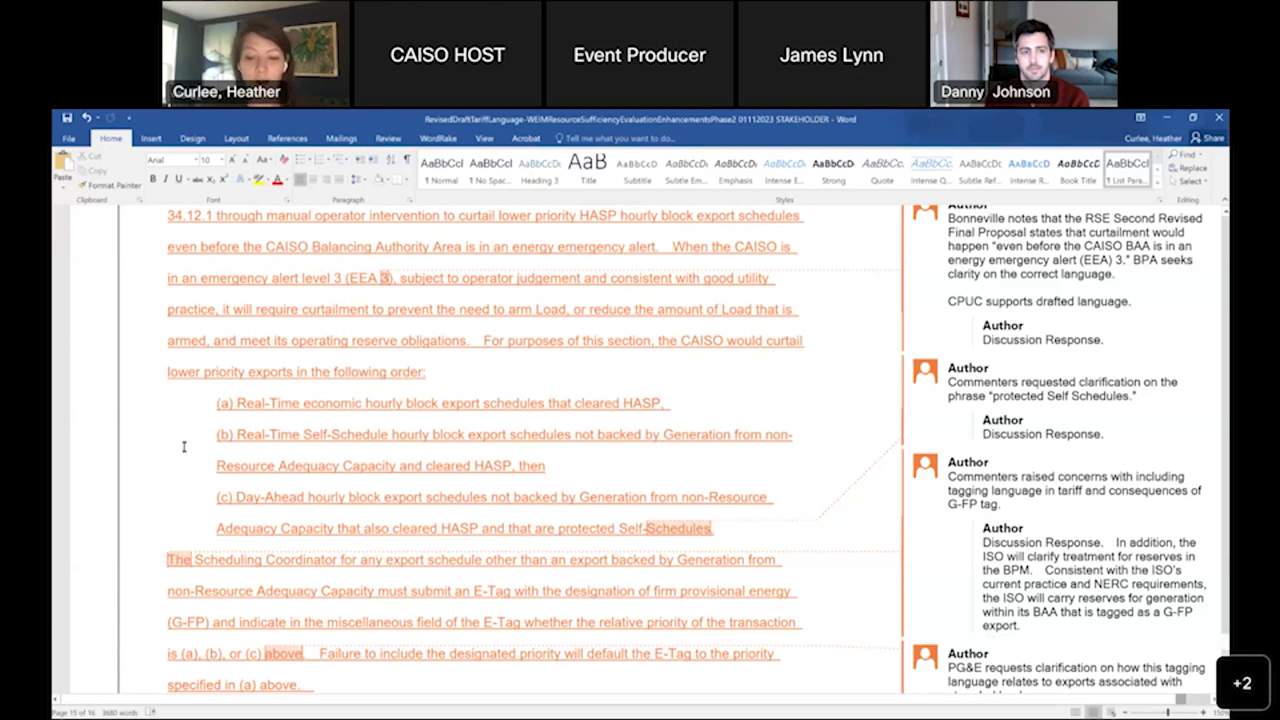
scroll(183, 446, "up", 2)
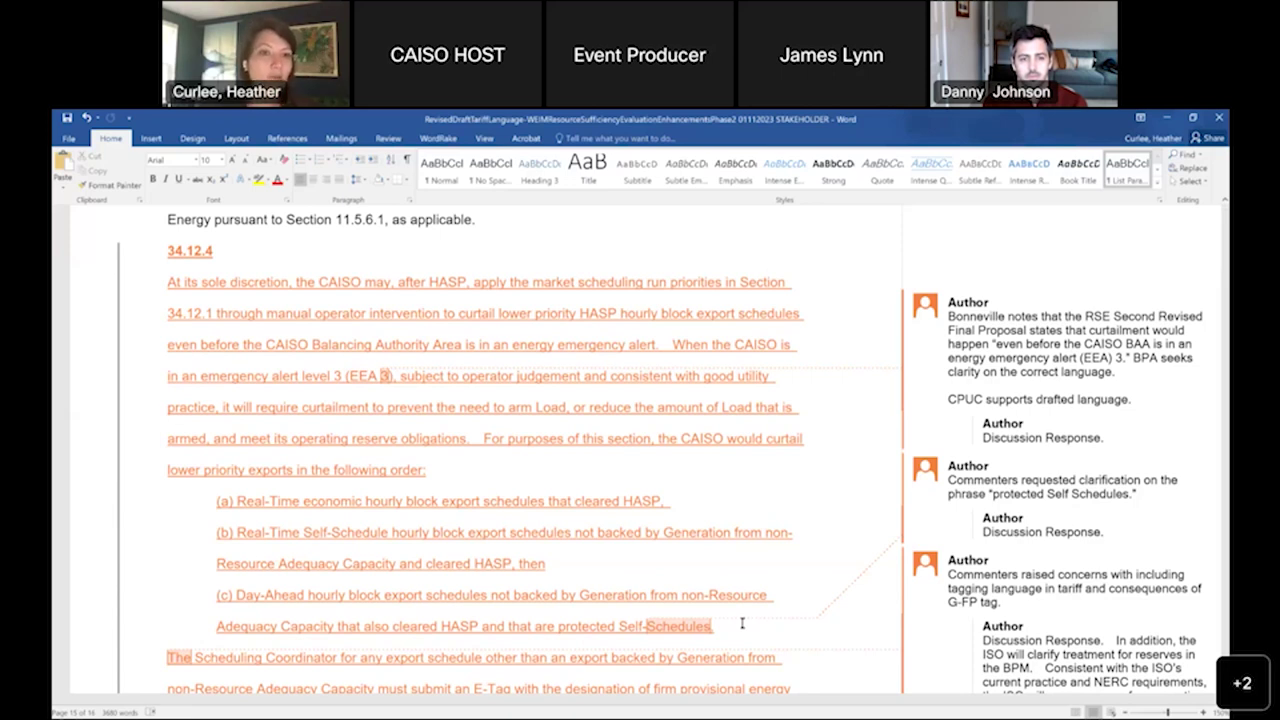
Insert the bracketed note "[fixed?]" before "Self-Schedules" in item (c) of Section 34.12.4, without a space after it.
left_click_drag(742, 623, 687, 630)
left_click(521, 619)
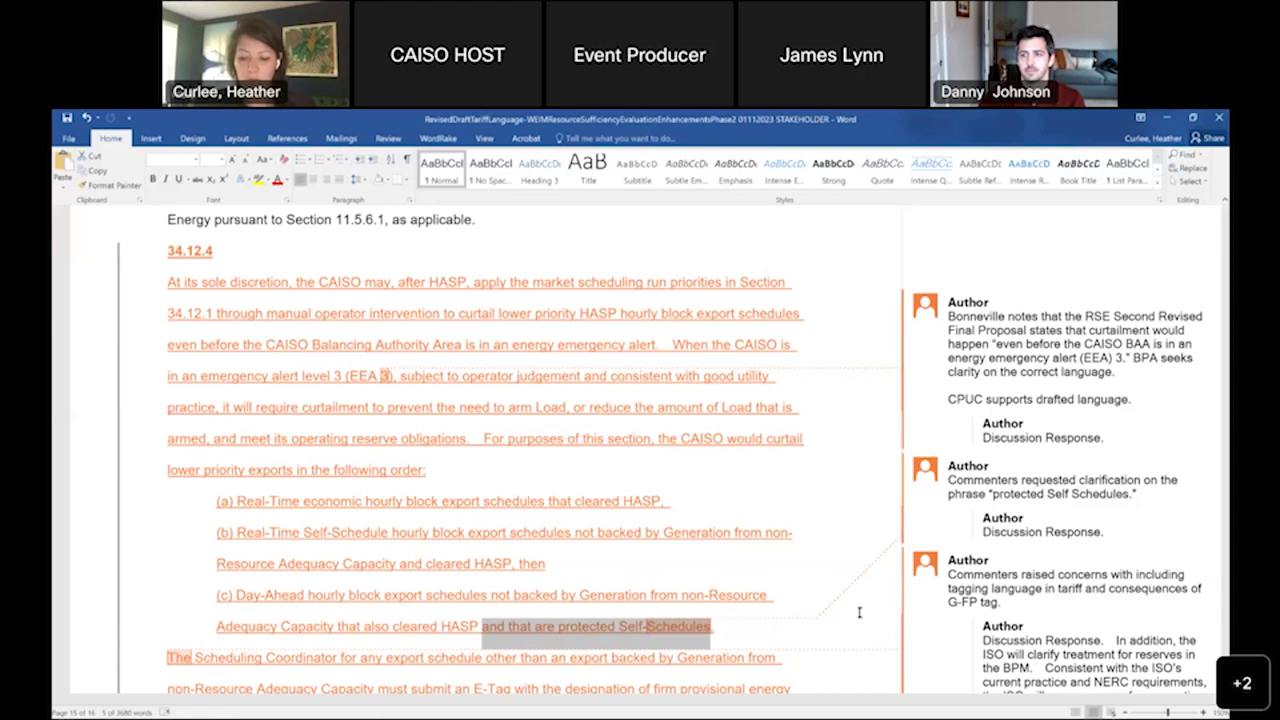
left_click(616, 626)
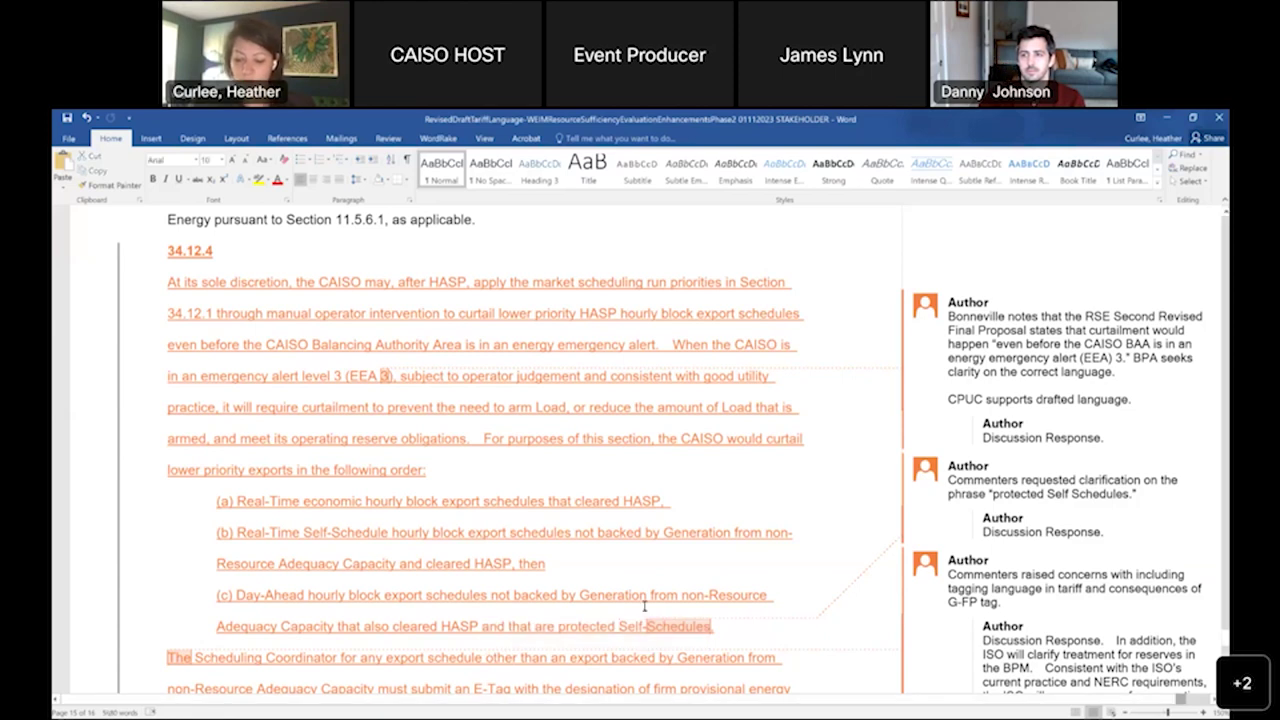
type("[fixed")
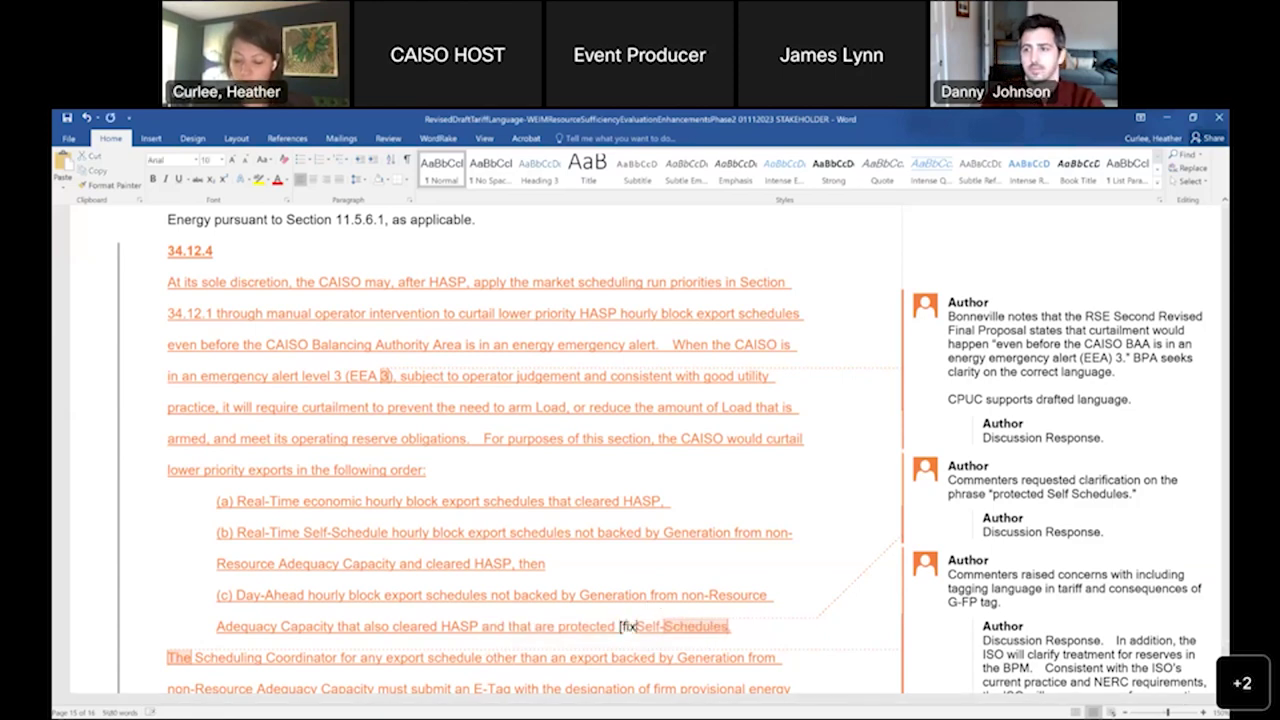
type("?]")
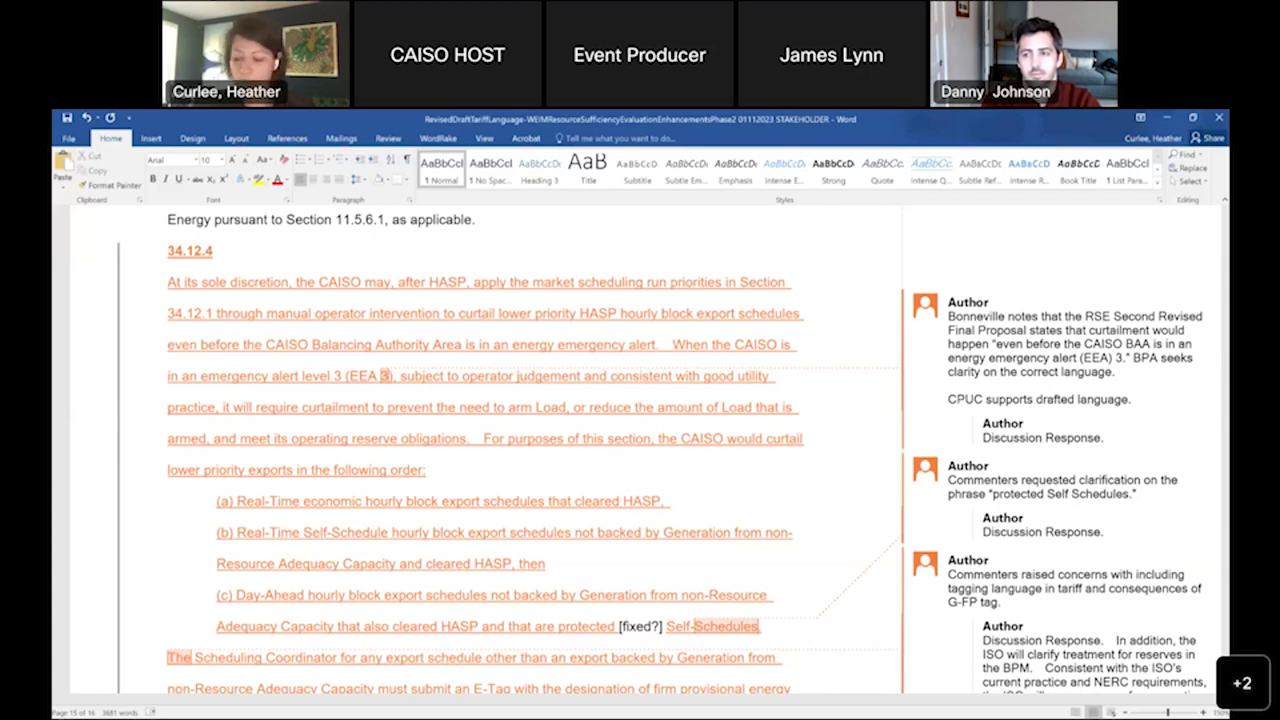
key("BackSpace")
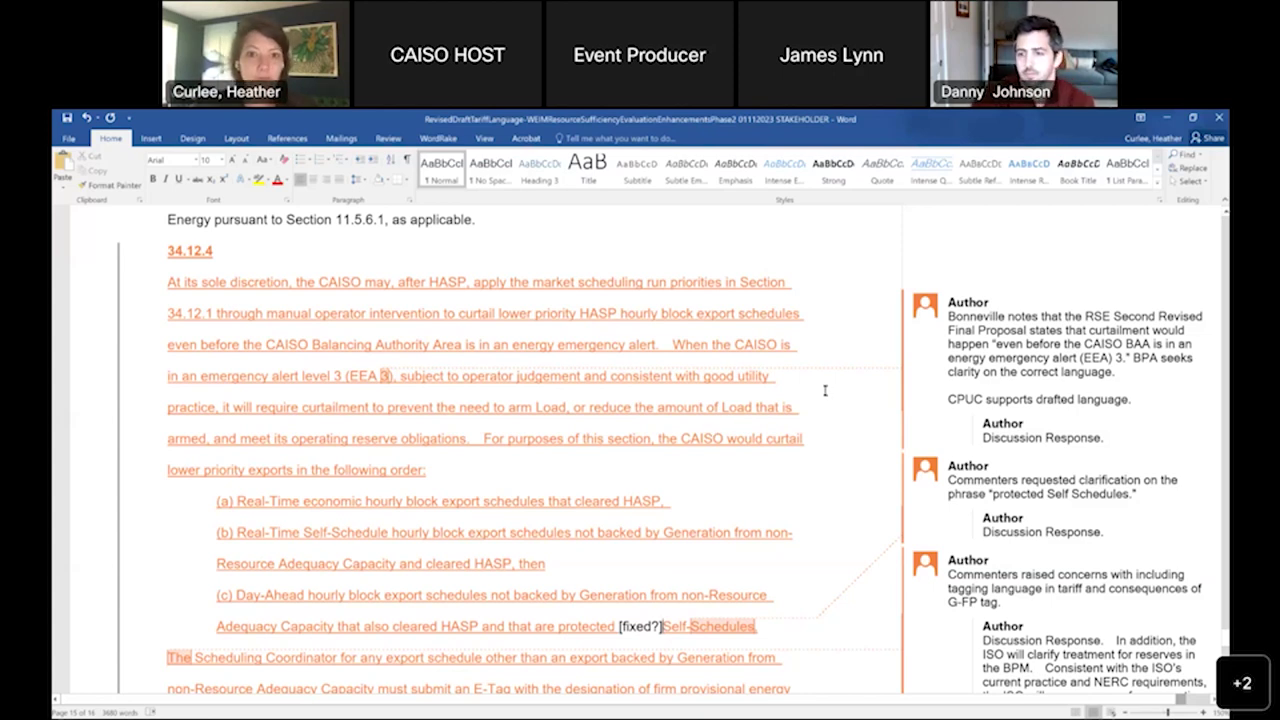
Review the E-Tag paragraph on firm provisional energy with the G-FP reserves response and PG&E's stranded load comment.
scroll(825, 390, "down", 1)
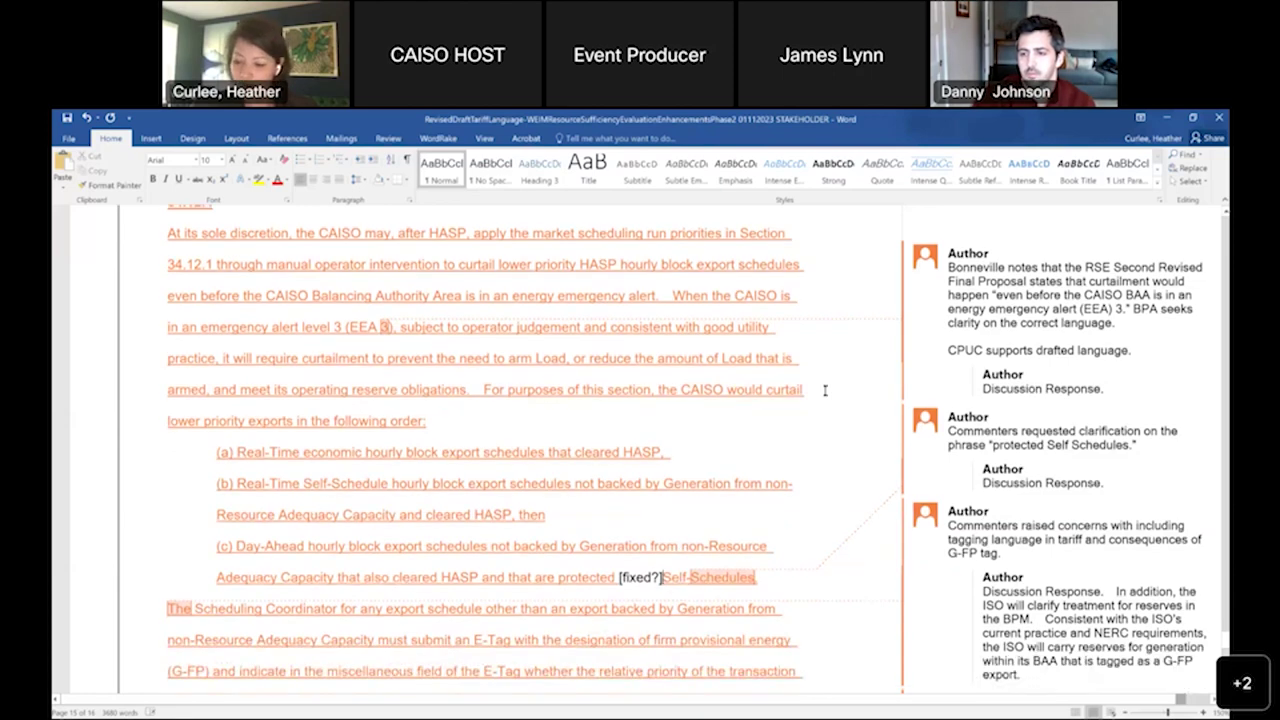
scroll(825, 390, "down", 1)
scroll(825, 390, "down", 1)
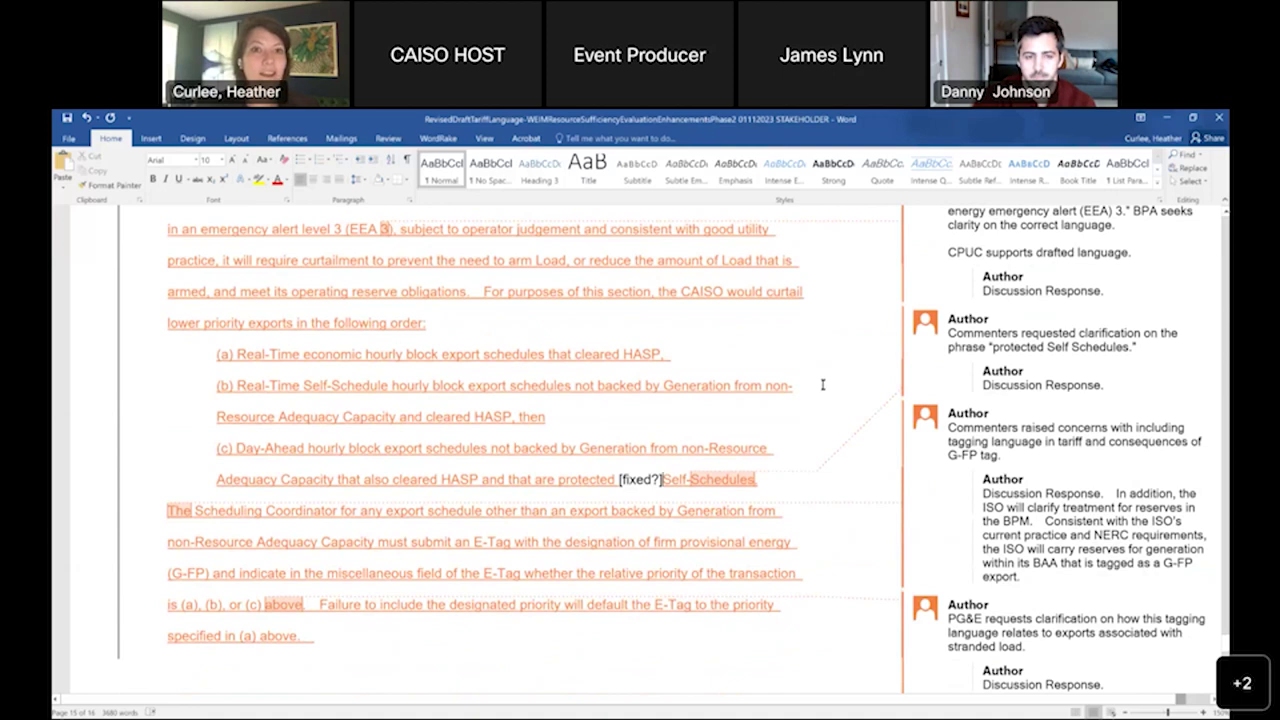
scroll(823, 384, "down", 1)
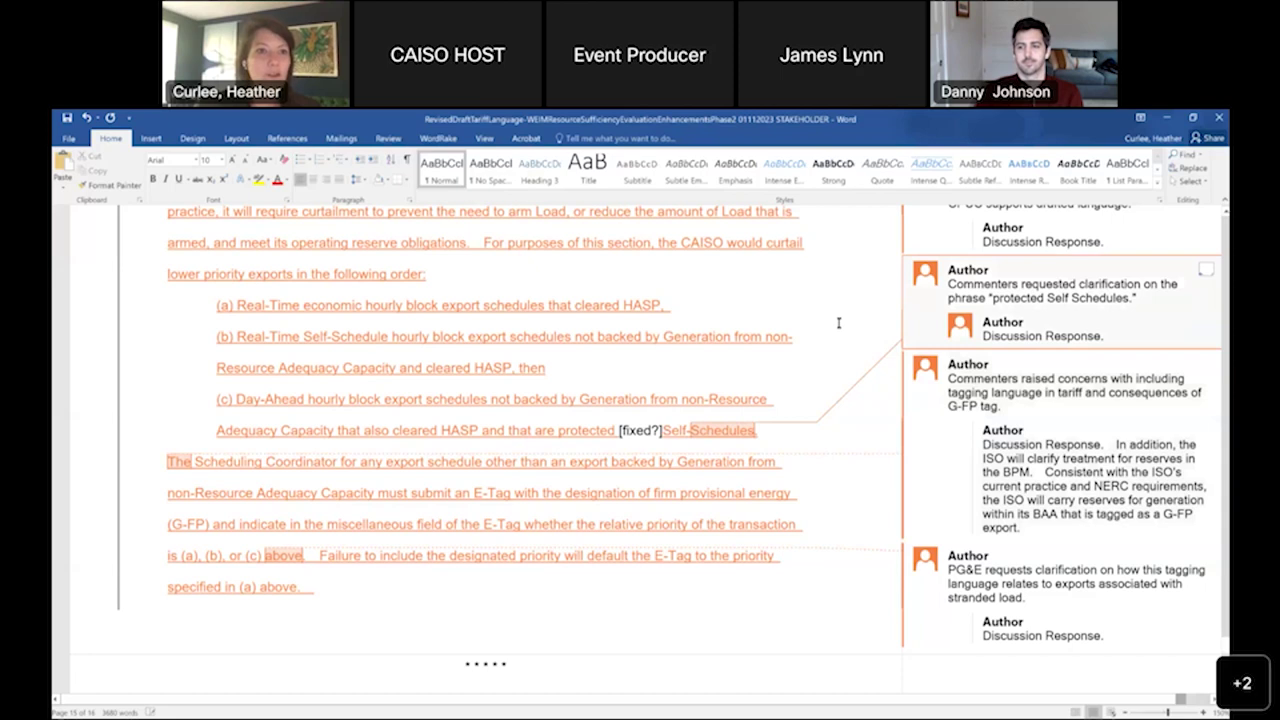
Check the EIM Assistance Energy Transfer Surcharge definition in Appendix A, and return to Section 29.11(t) near the document's start.
scroll(839, 323, "down", 5)
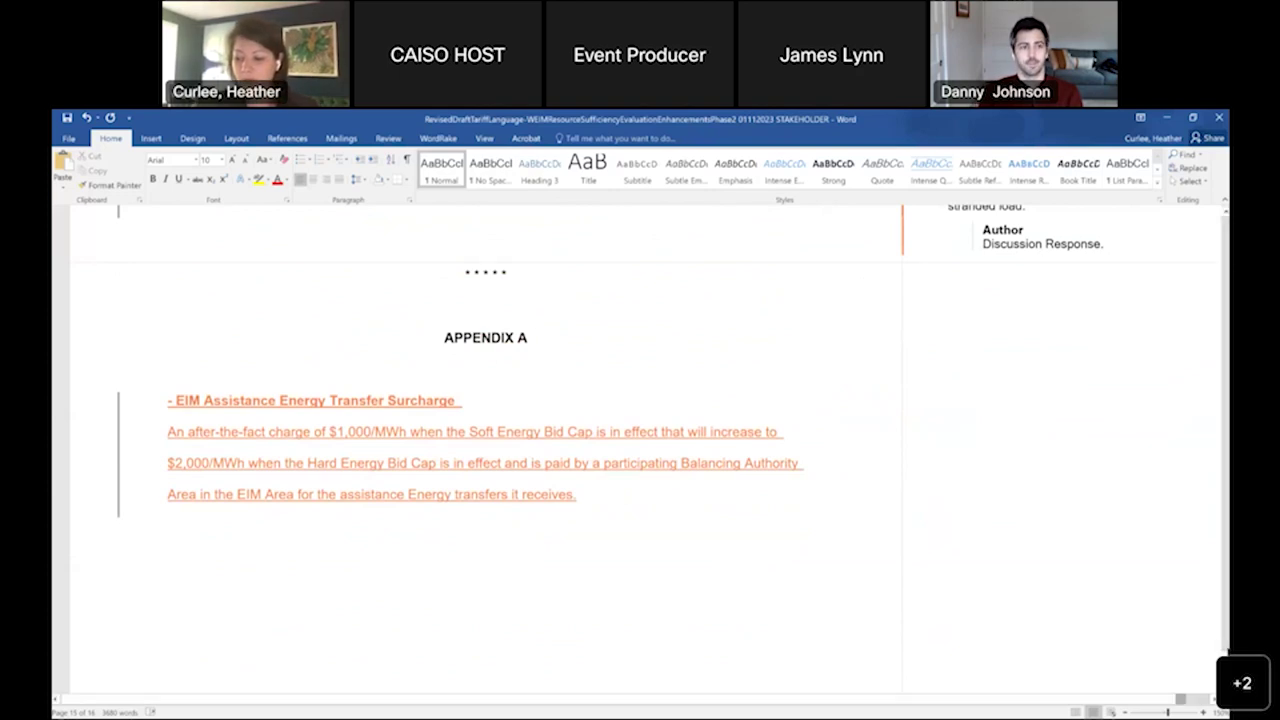
left_click_drag(1224, 688, 1224, 650)
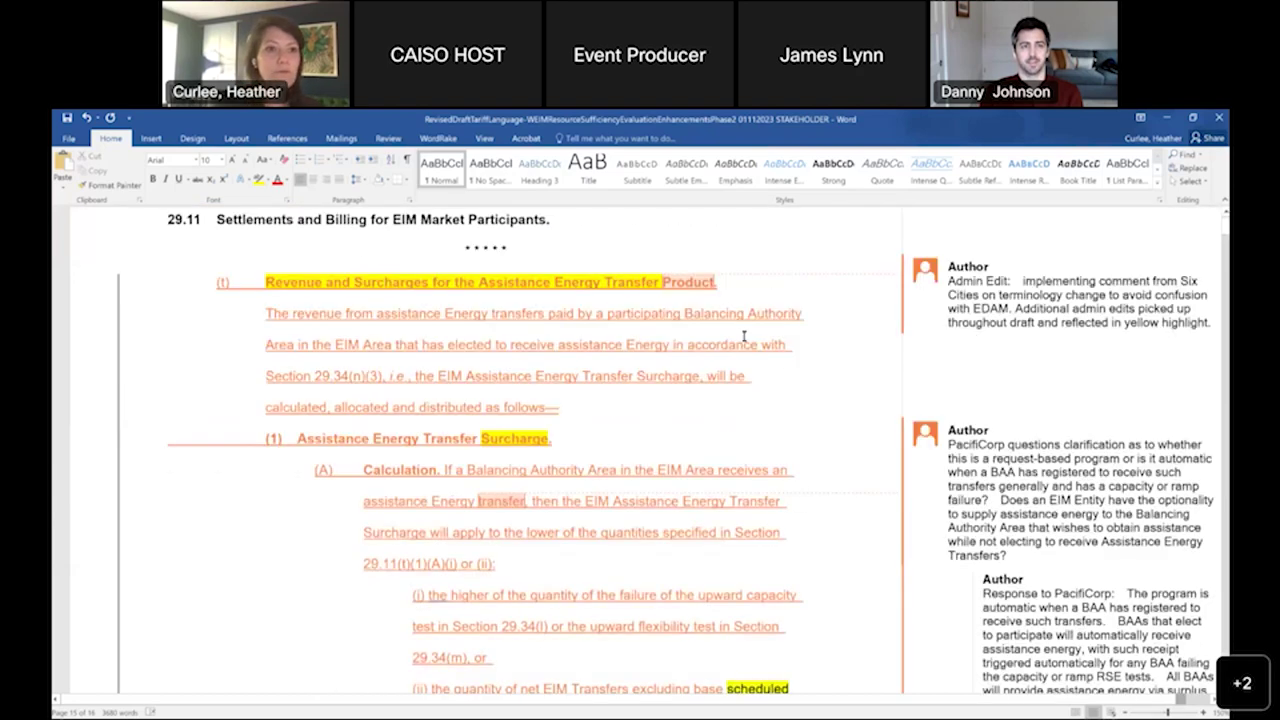